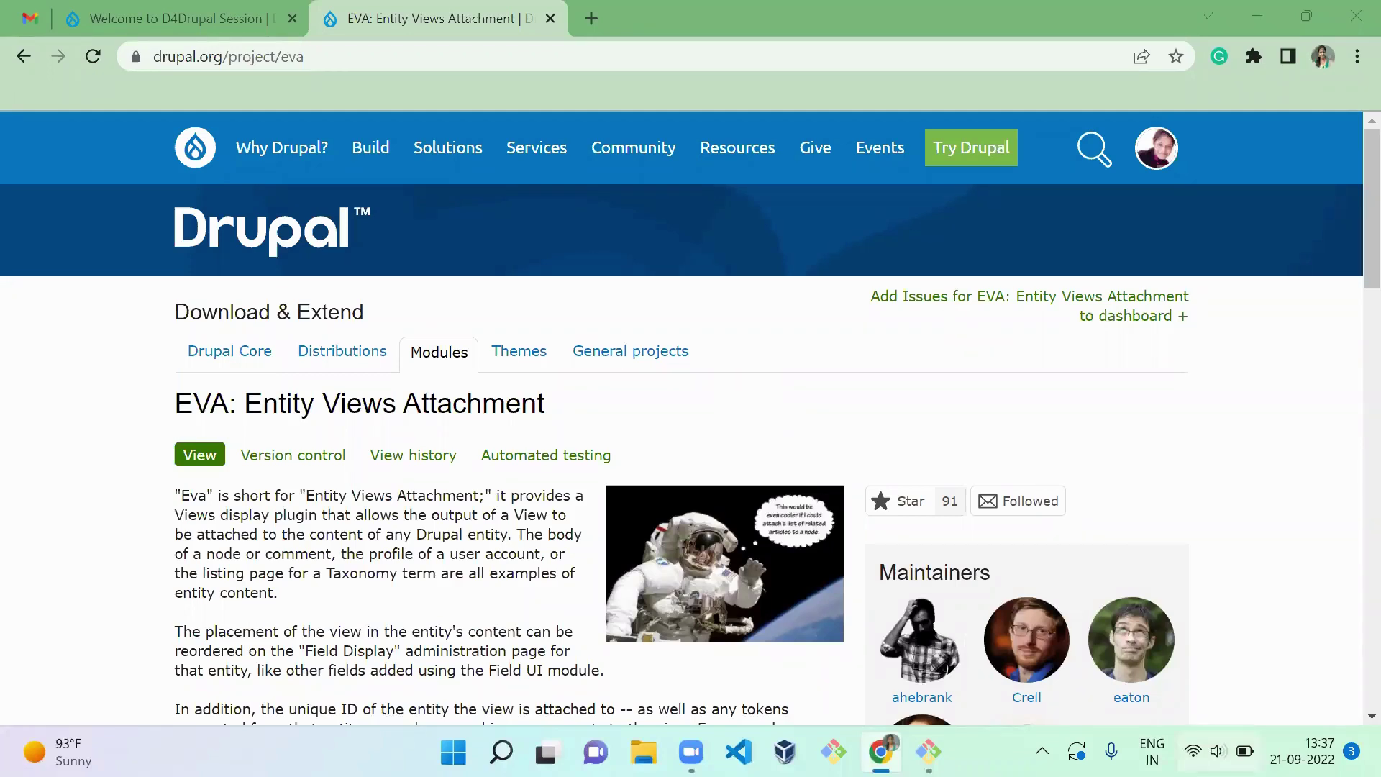
Step: Run 'composer require drupal/eva' in the prod project from a maximized Git Bash
click(1216, 751)
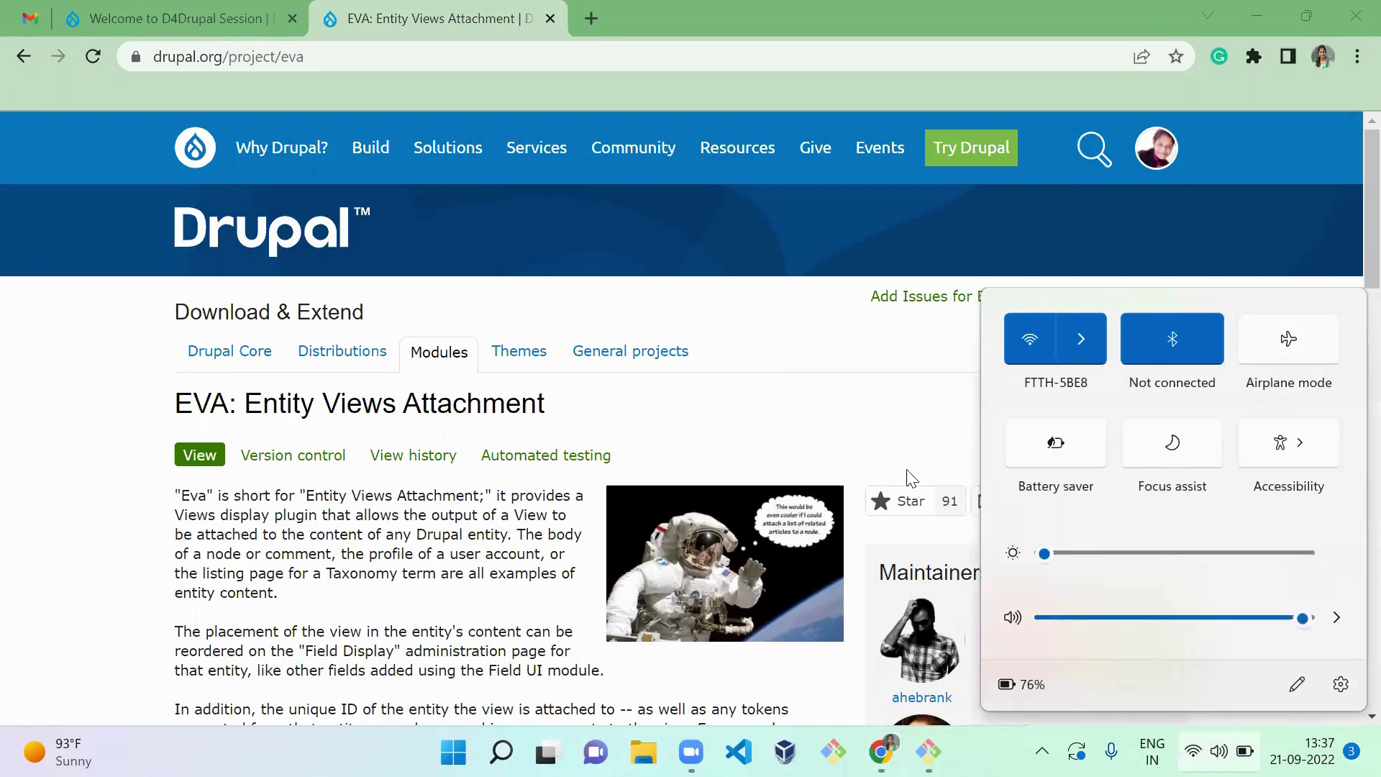
click(821, 399)
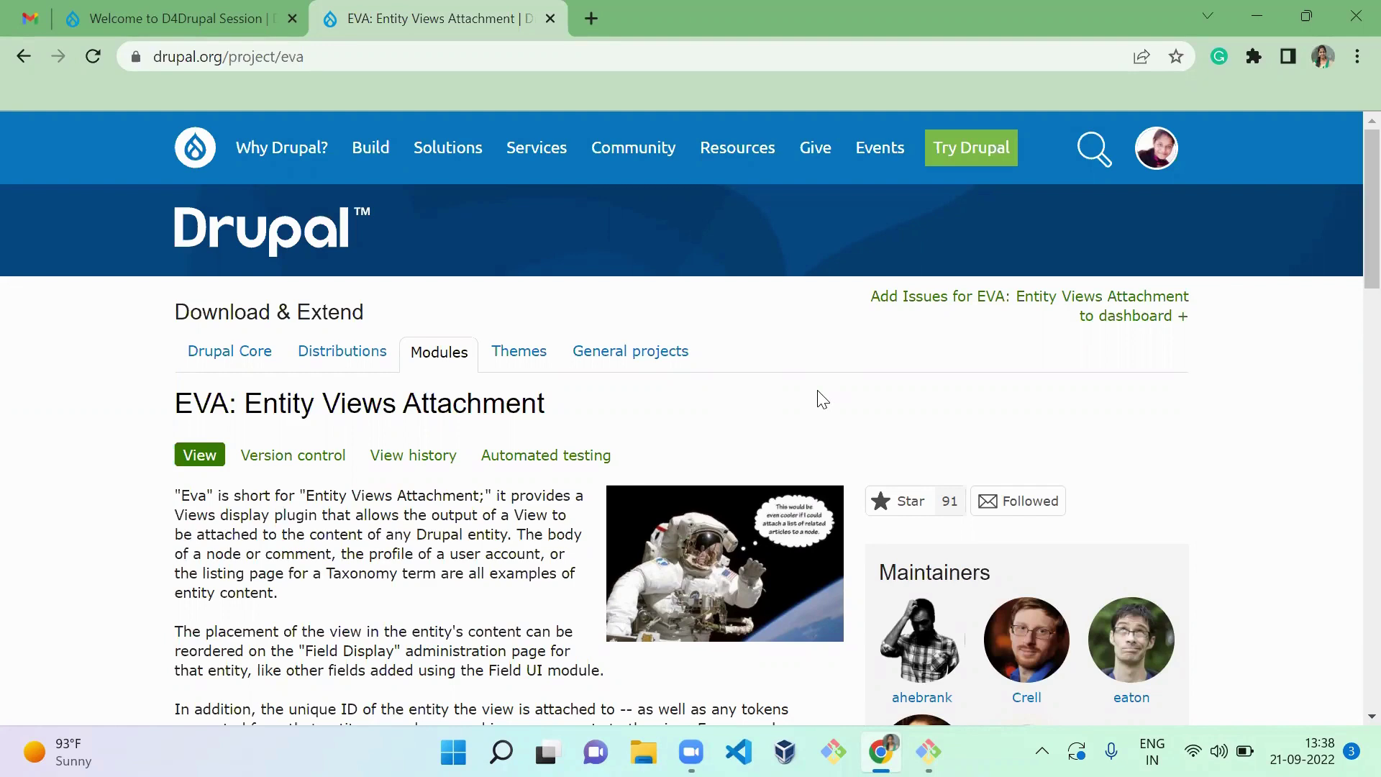
click(928, 752)
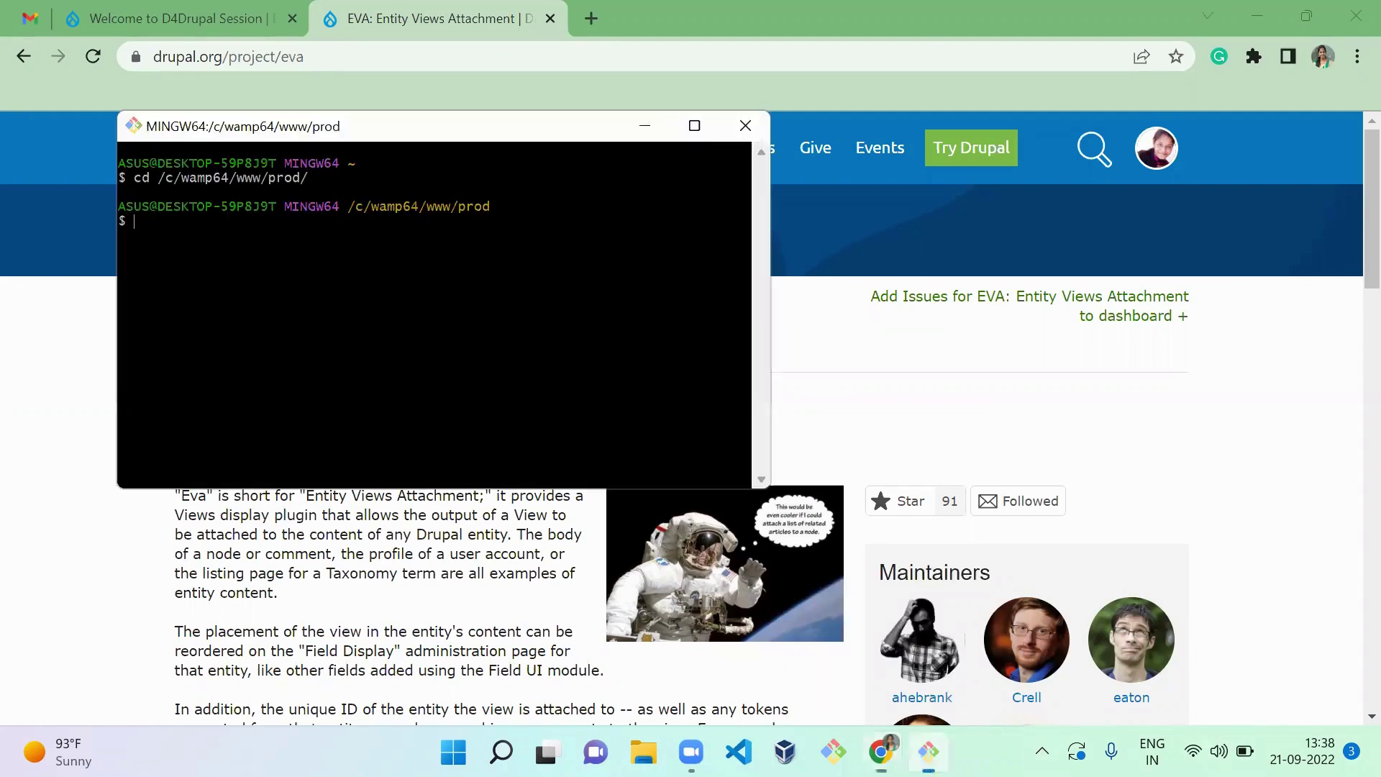
click(695, 127)
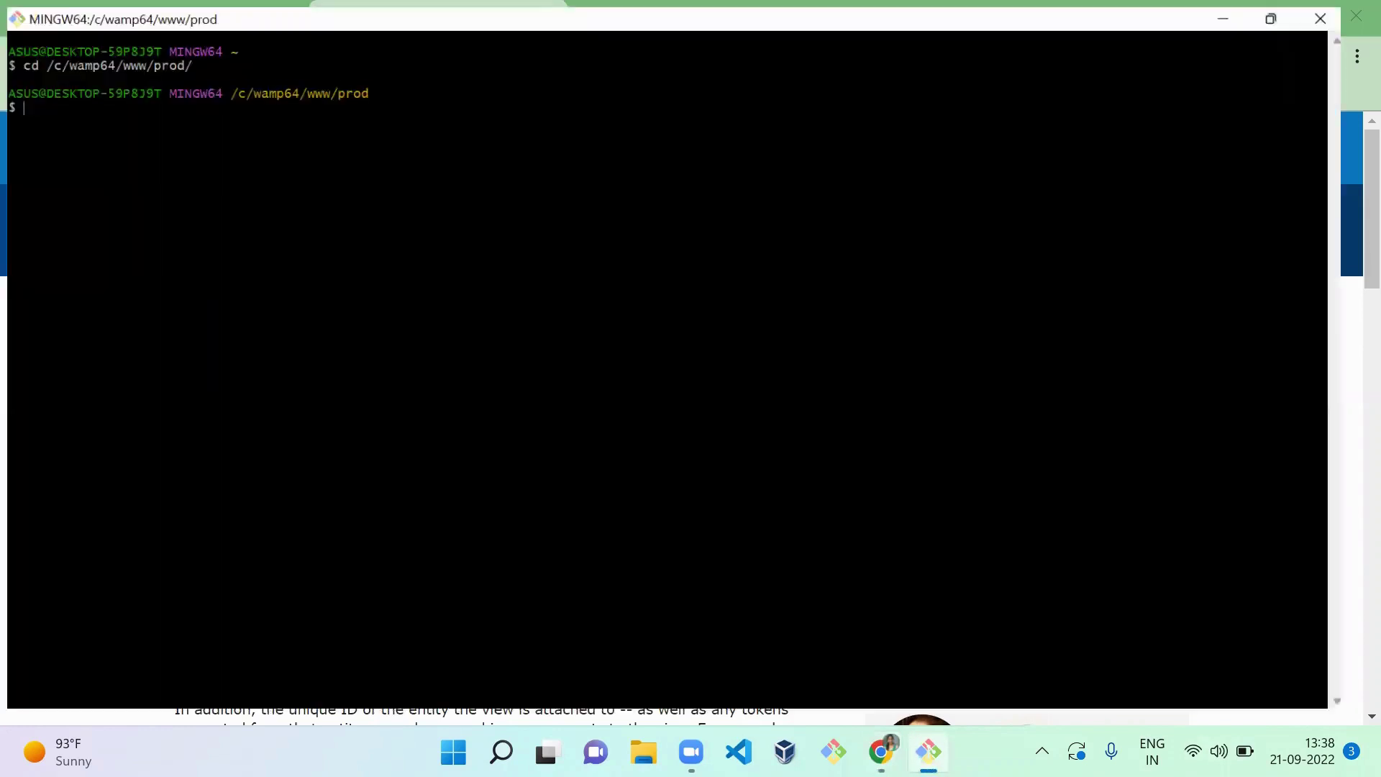
text(composer)
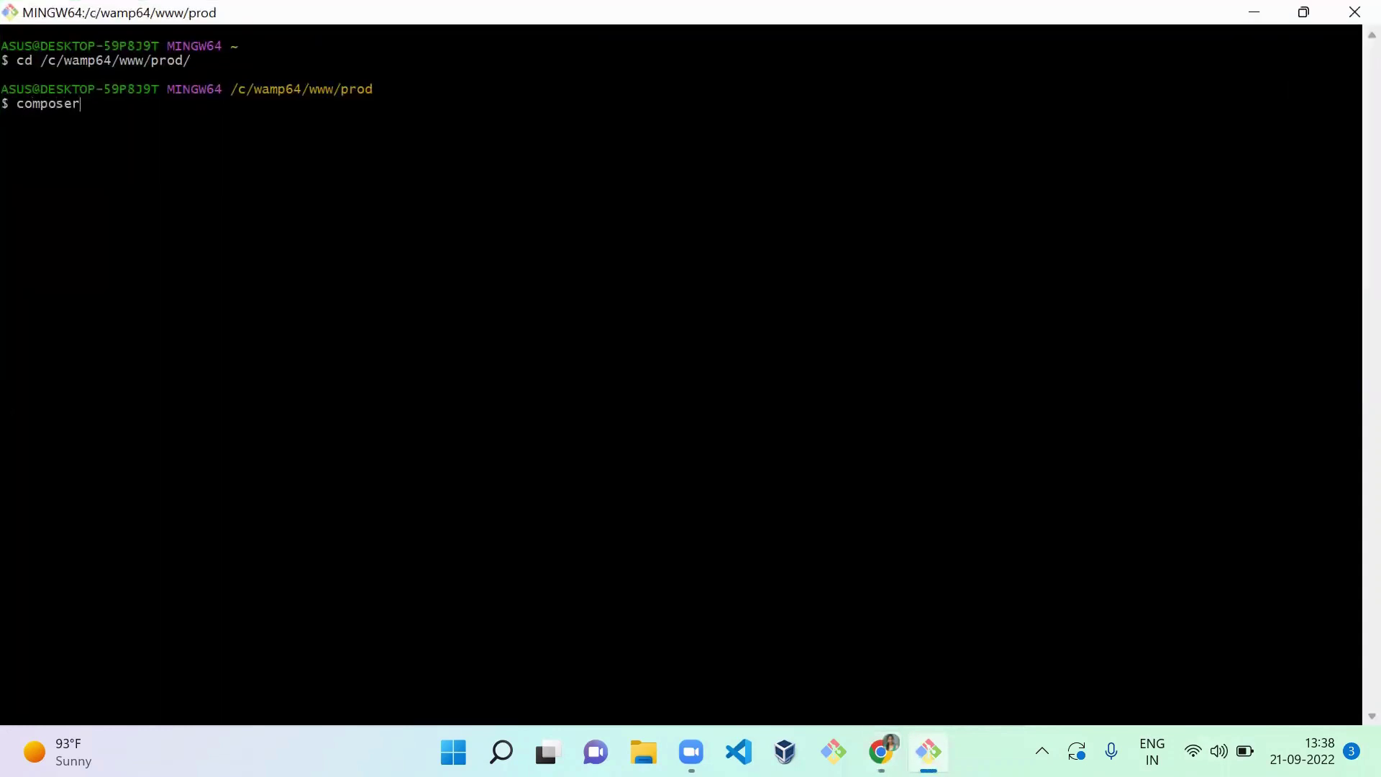
text( require drupal/eva)
key(Return)
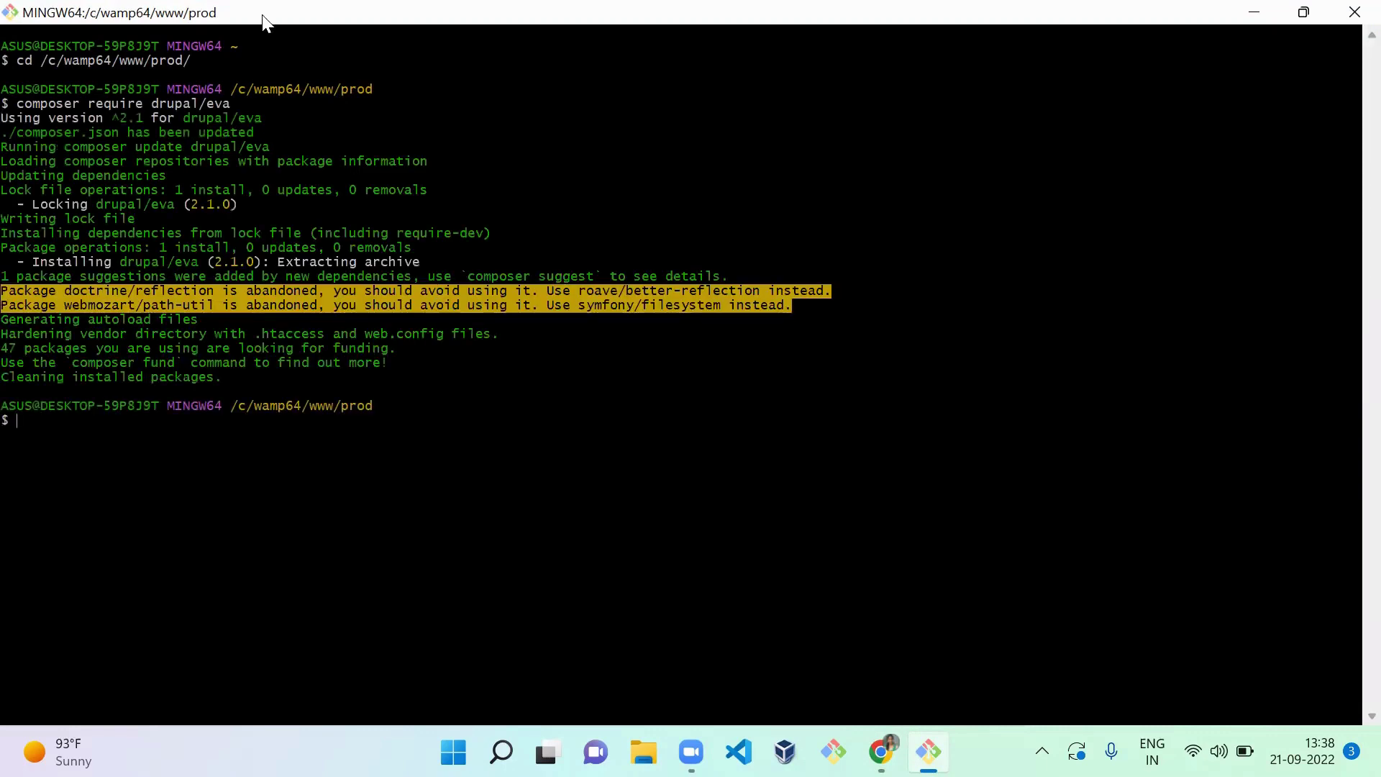
Step: Return to the Drupal site in Chrome and go to the Extend modules page
key(alt+Tab)
key(ctrl+Tab)
click(494, 176)
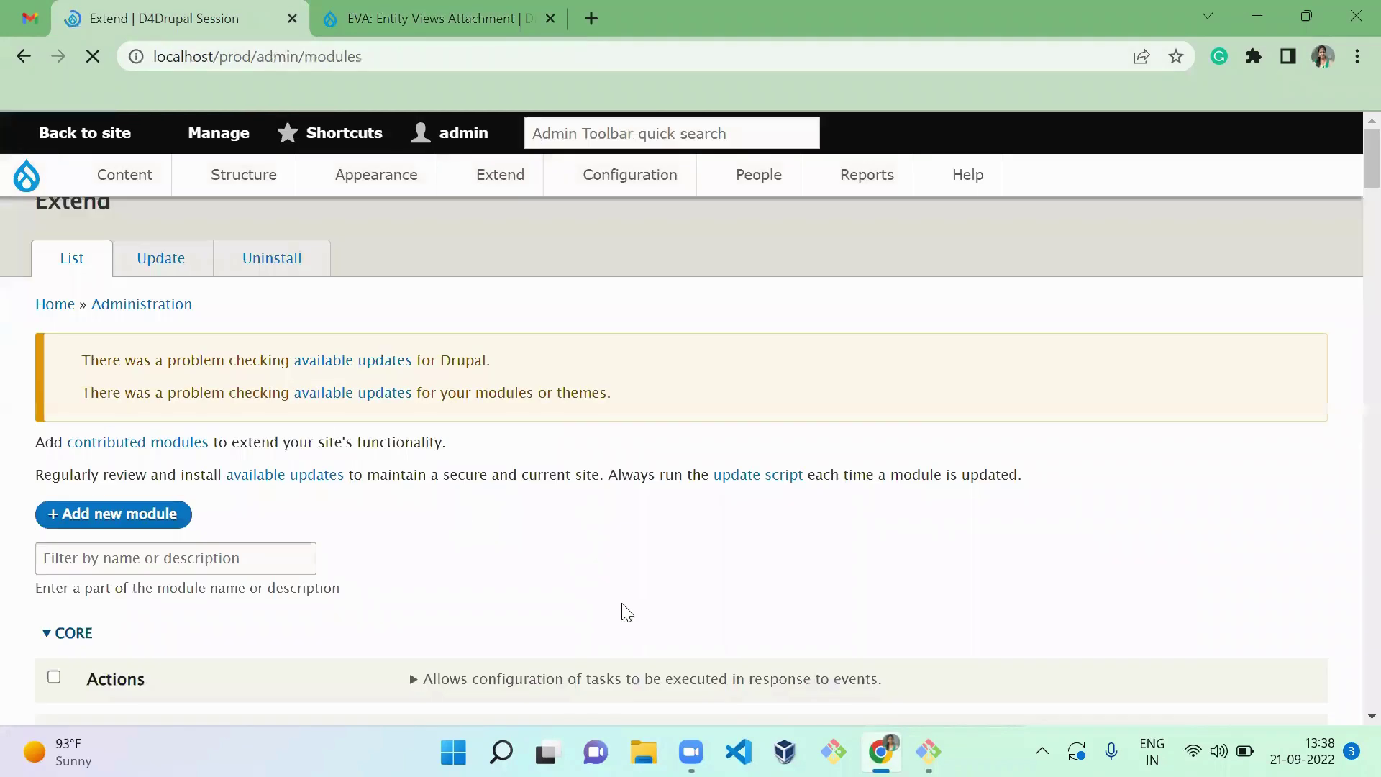
Step: Filter the module list for 'eva', tick the Eva module and install it
scroll(267, 330, down, 3)
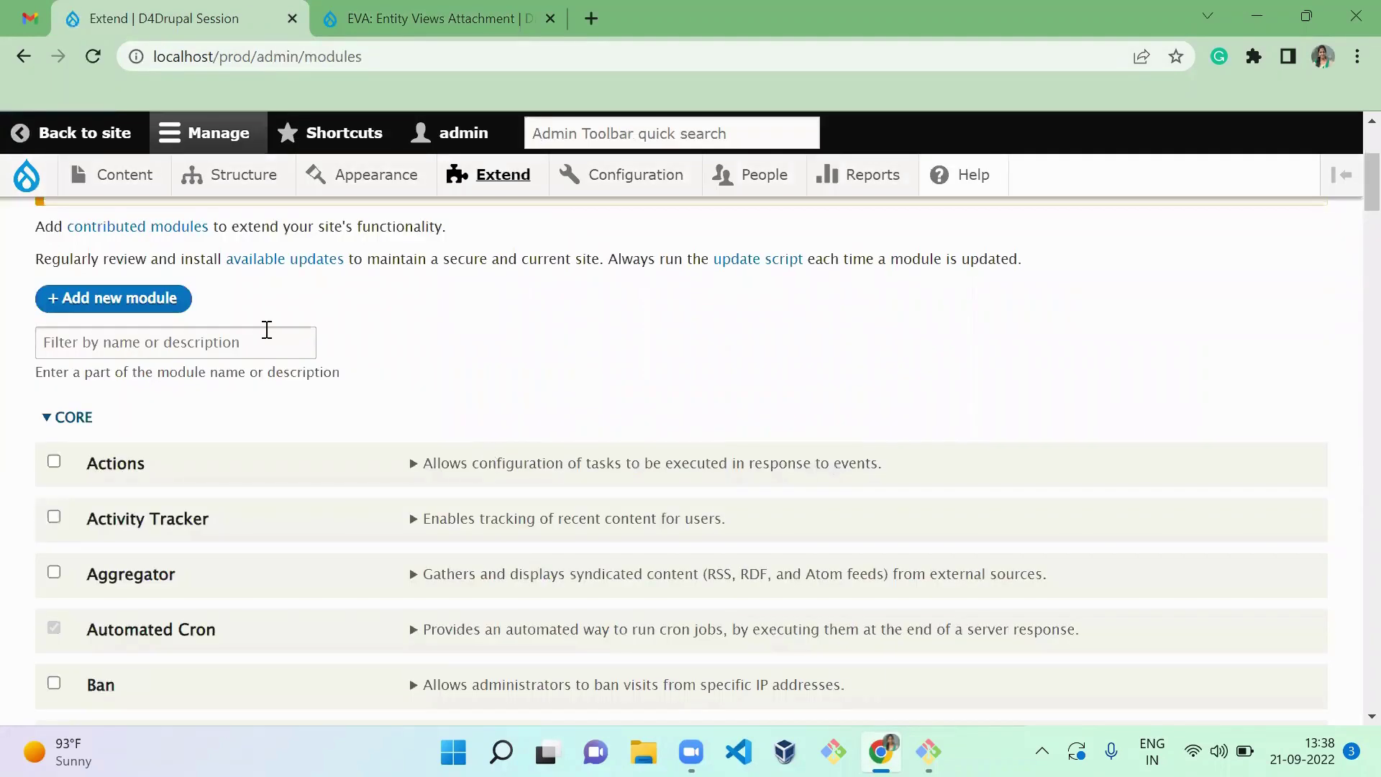
click(267, 329)
text(eva)
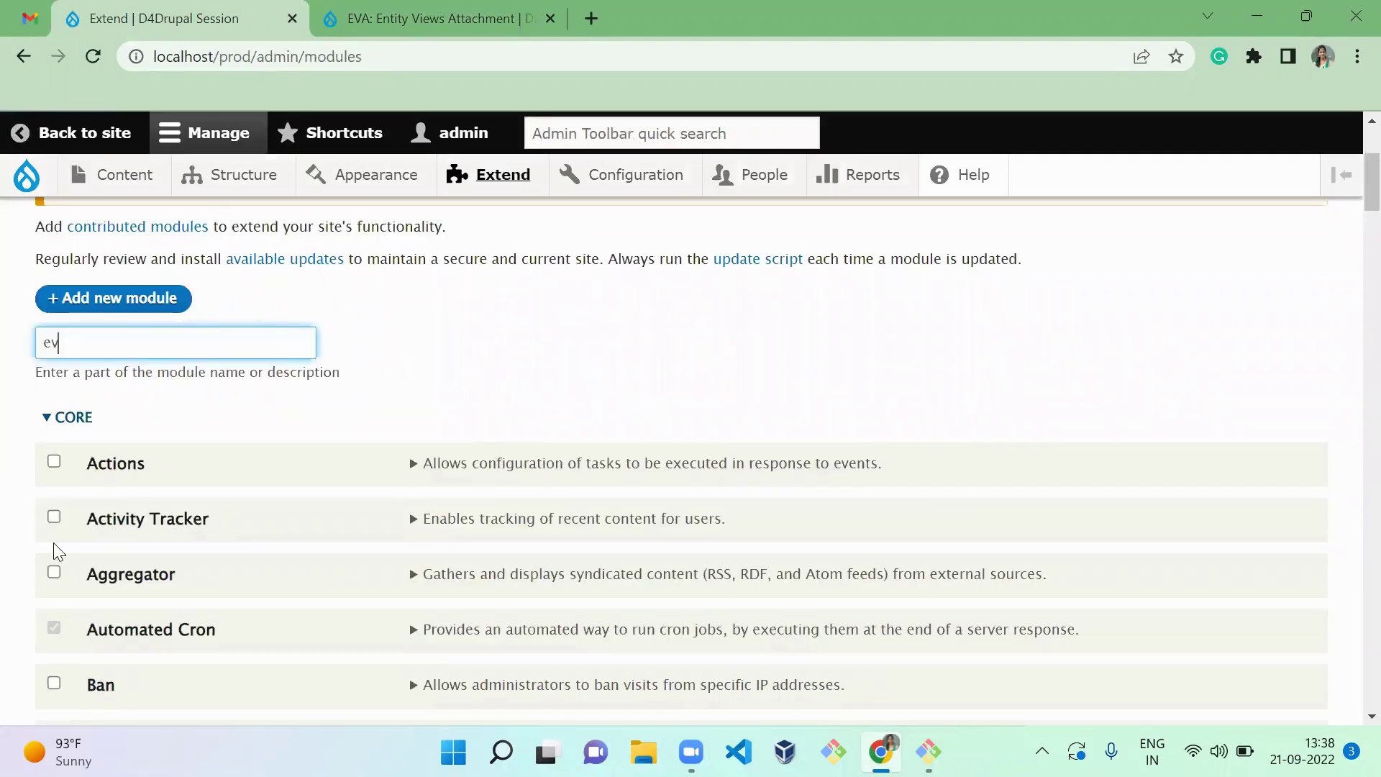
click(54, 528)
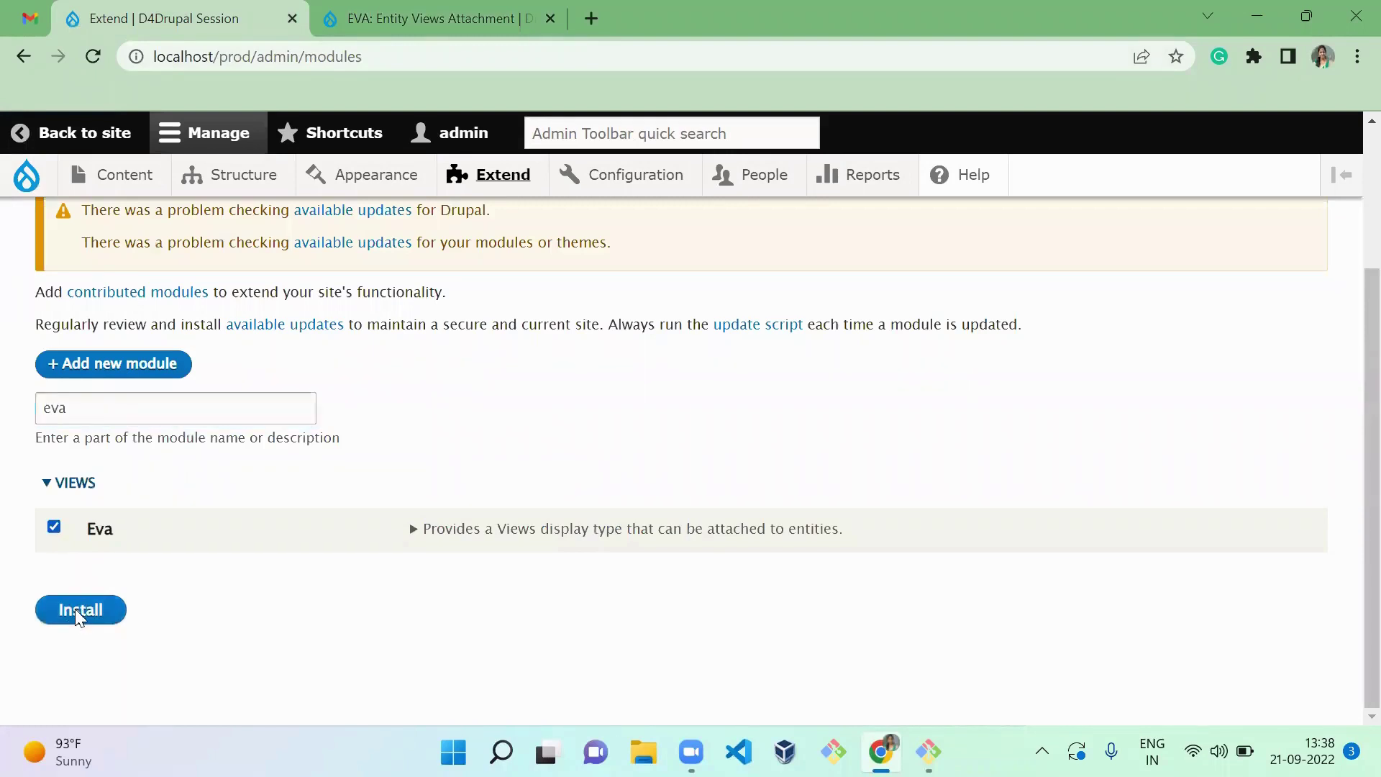
key(Return)
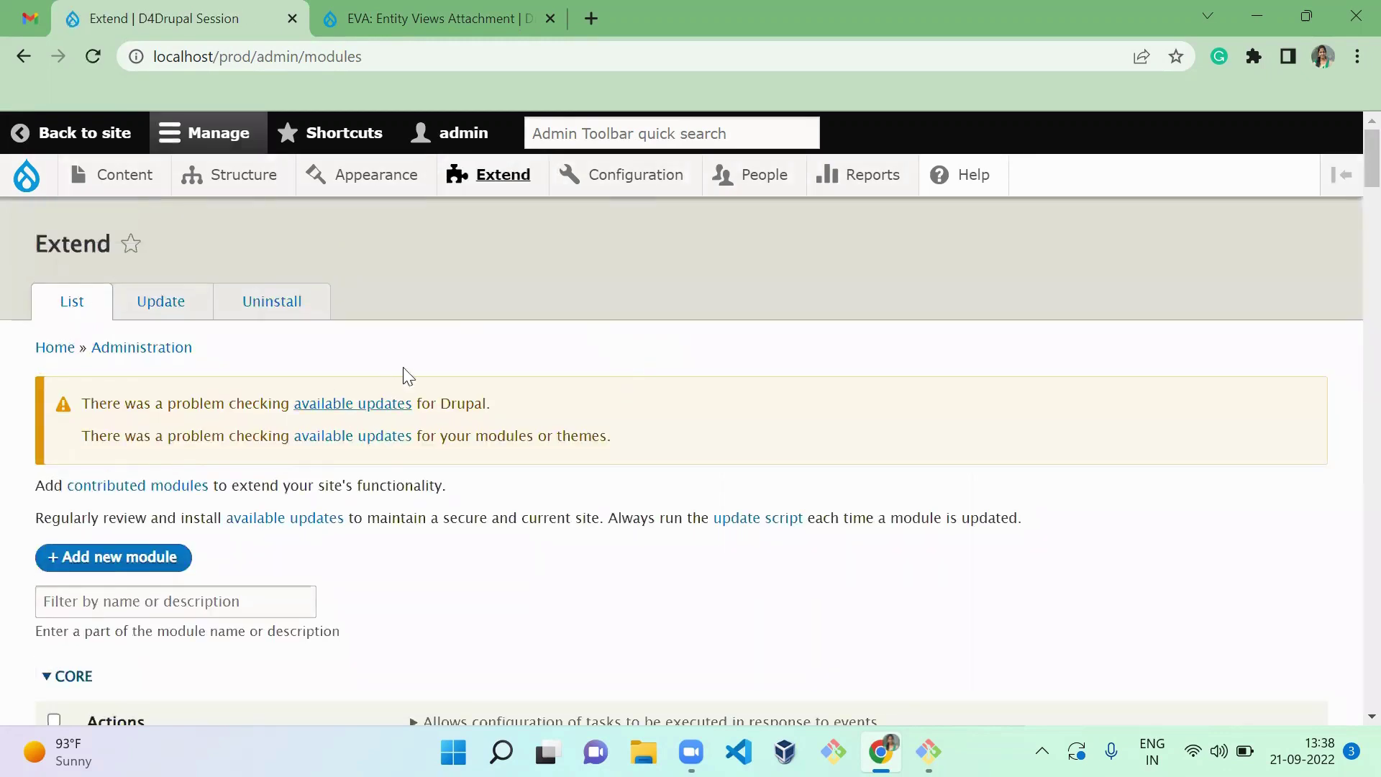
Step: Open Manage fields for the Article and Basic page content types in separate tabs
mouse_move(226, 175)
mouse_move(268, 367)
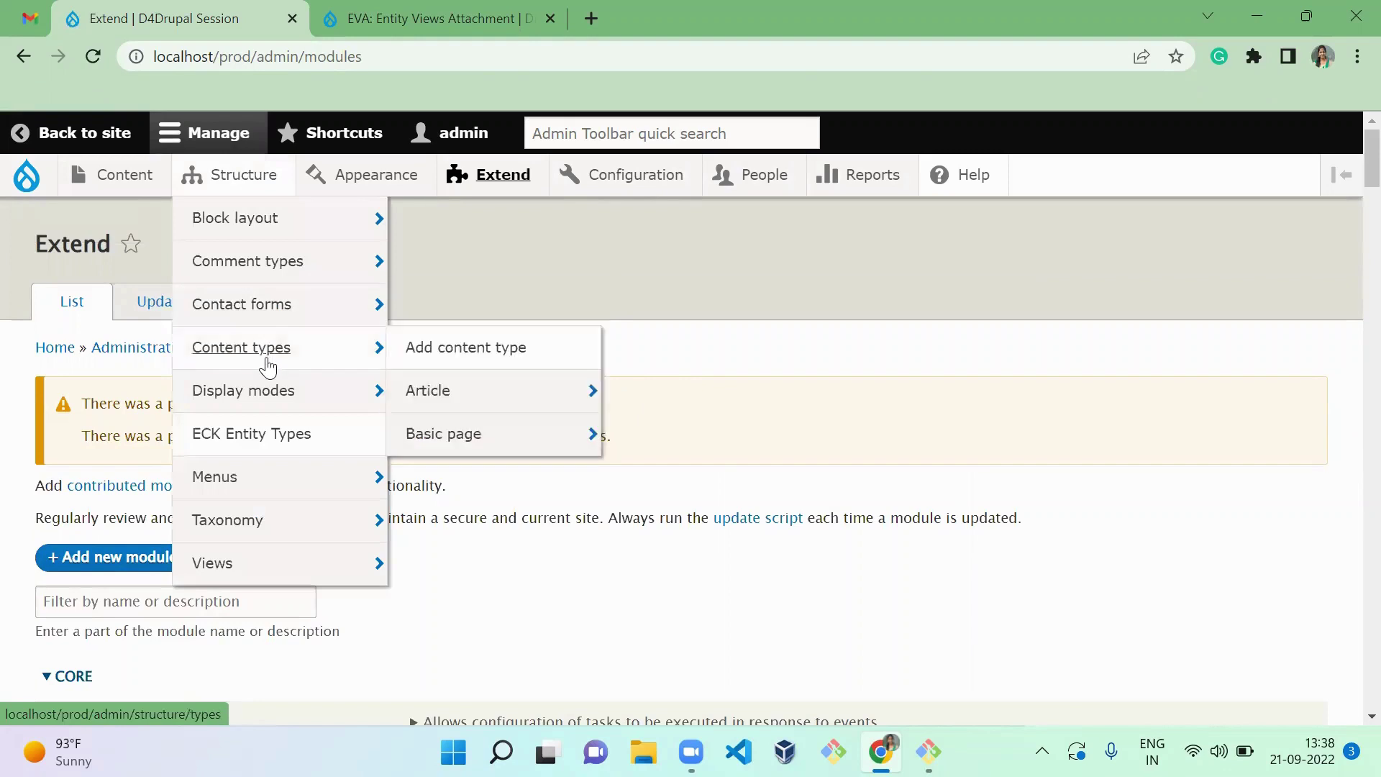
mouse_move(425, 400)
middle_click(630, 408)
mouse_move(540, 450)
middle_click(663, 450)
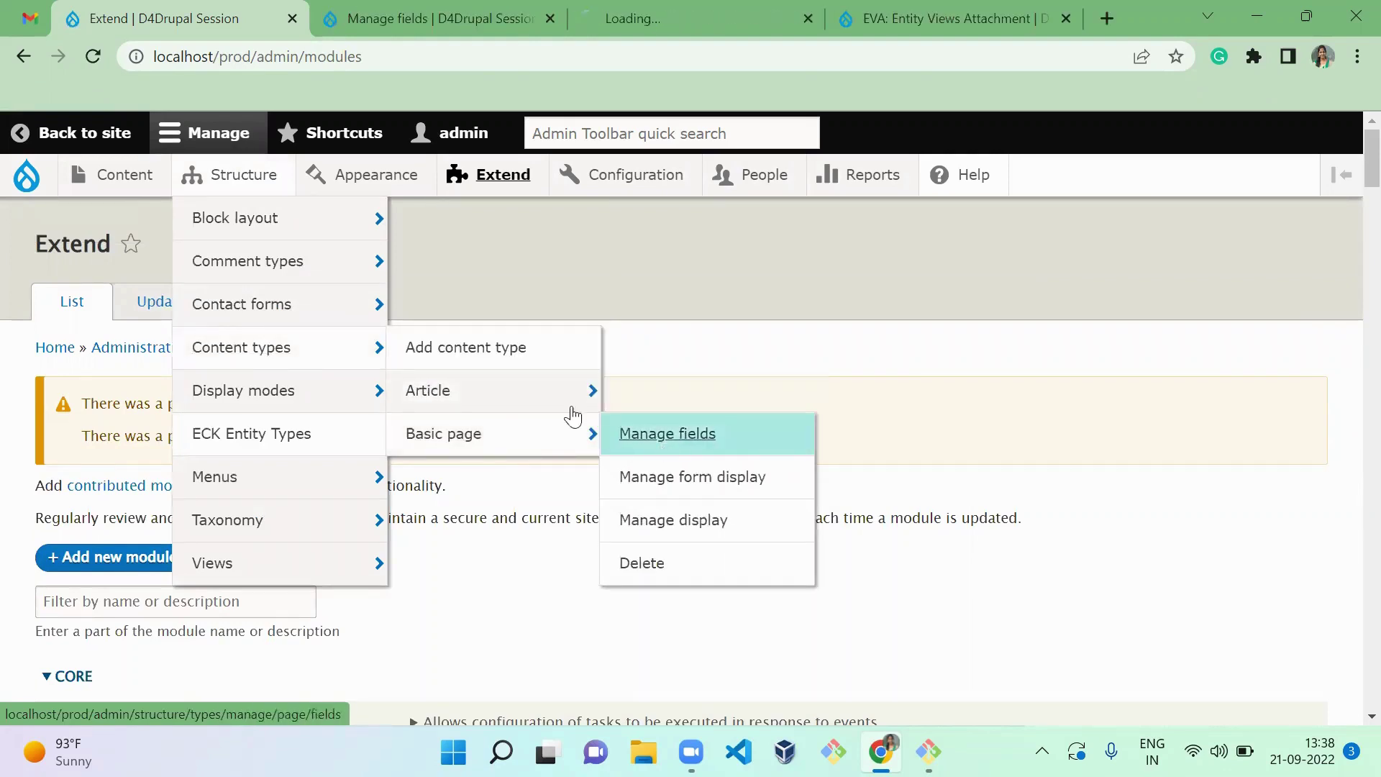
click(431, 18)
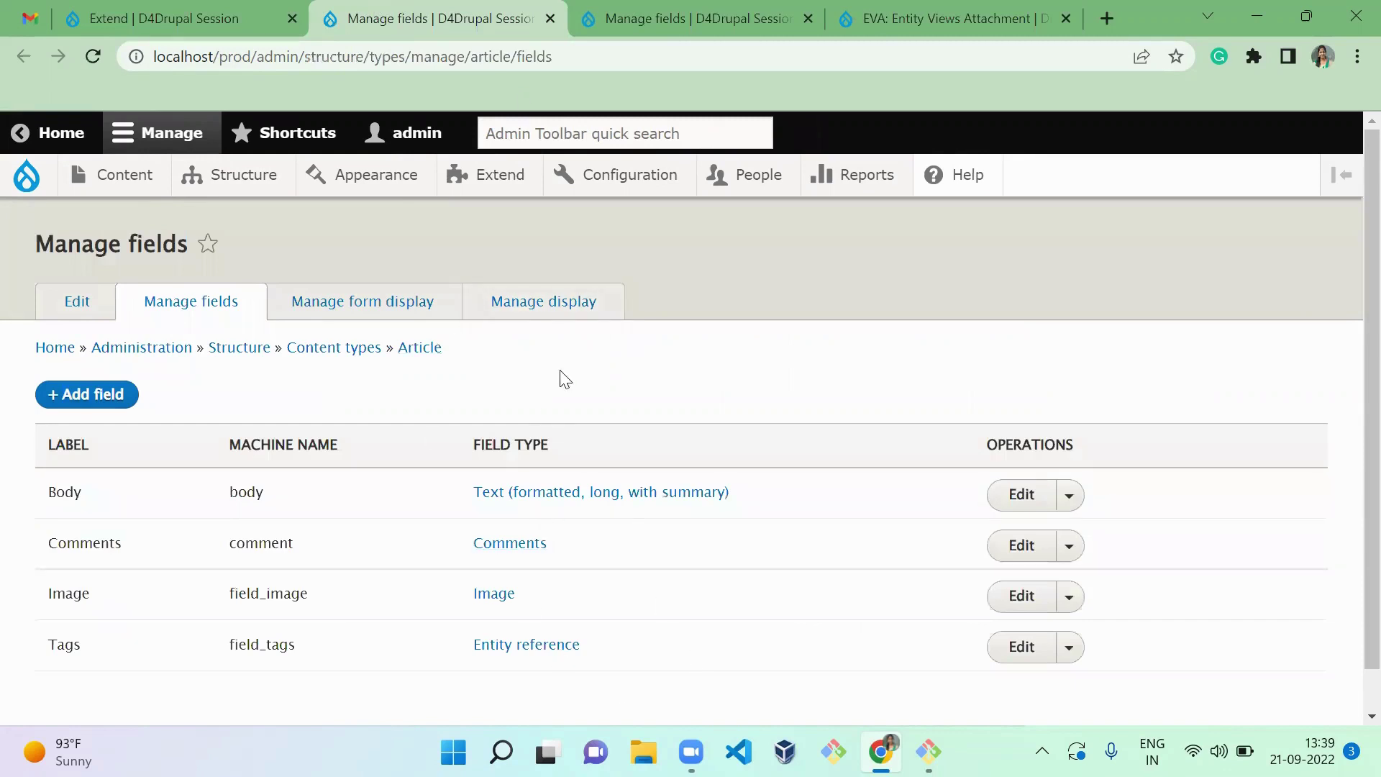
Step: Add a List (text) field labelled 'Category' to the Article content type
click(74, 397)
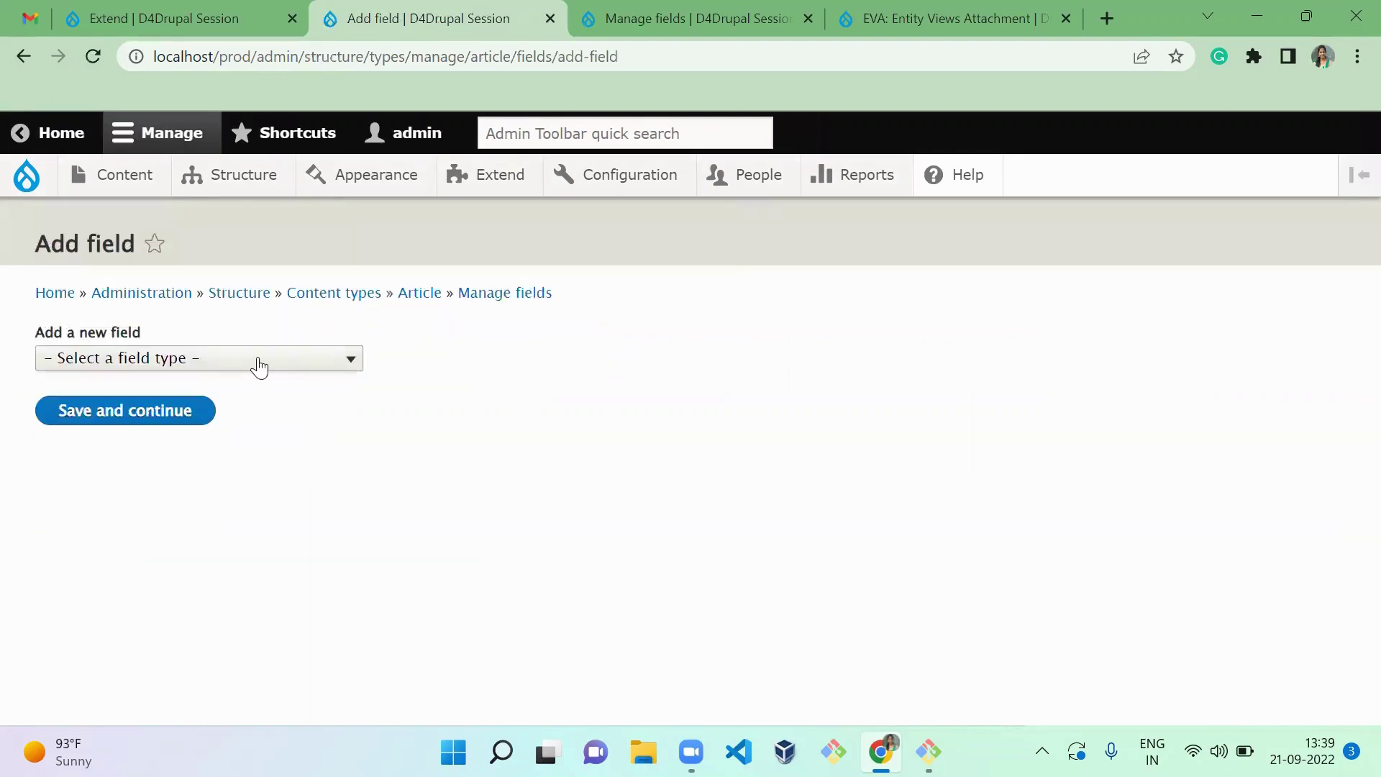
click(259, 364)
drag(351, 406, 357, 655)
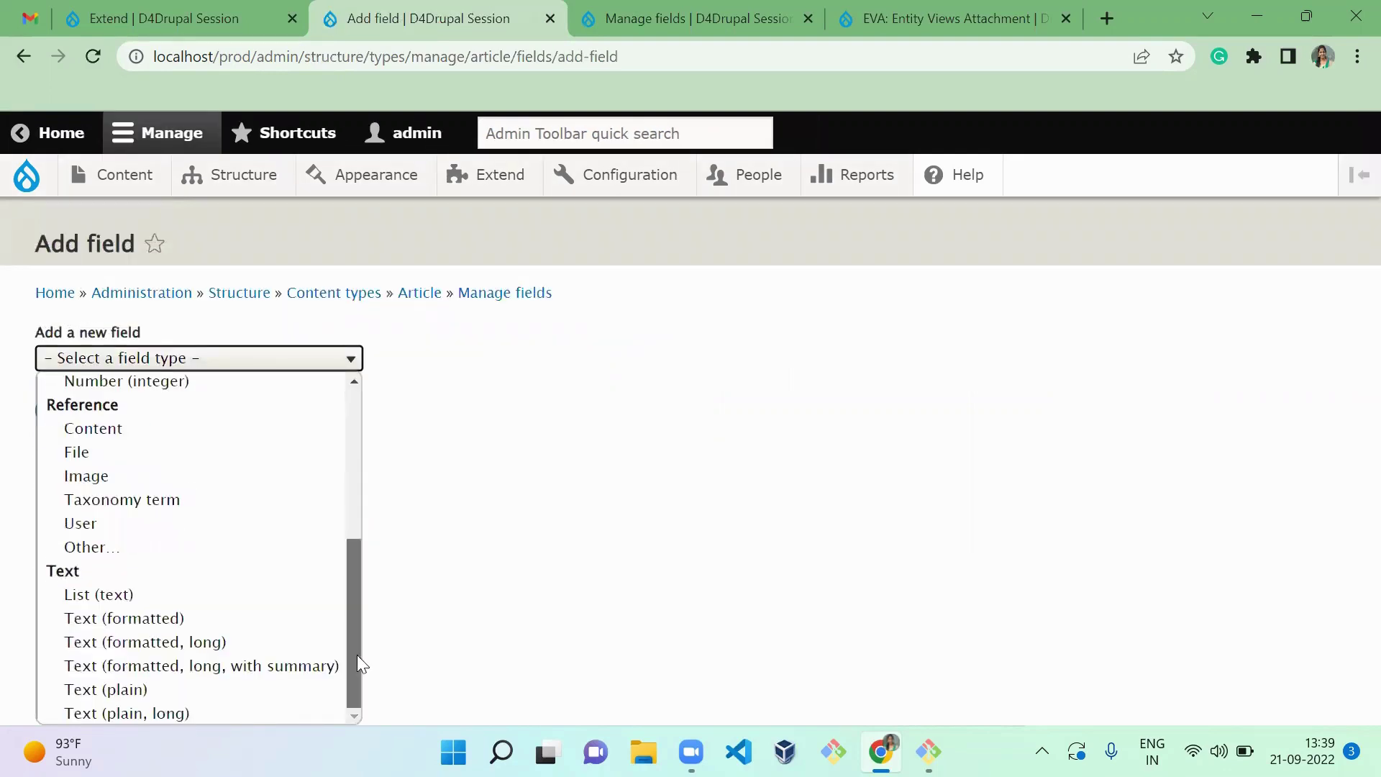
click(131, 601)
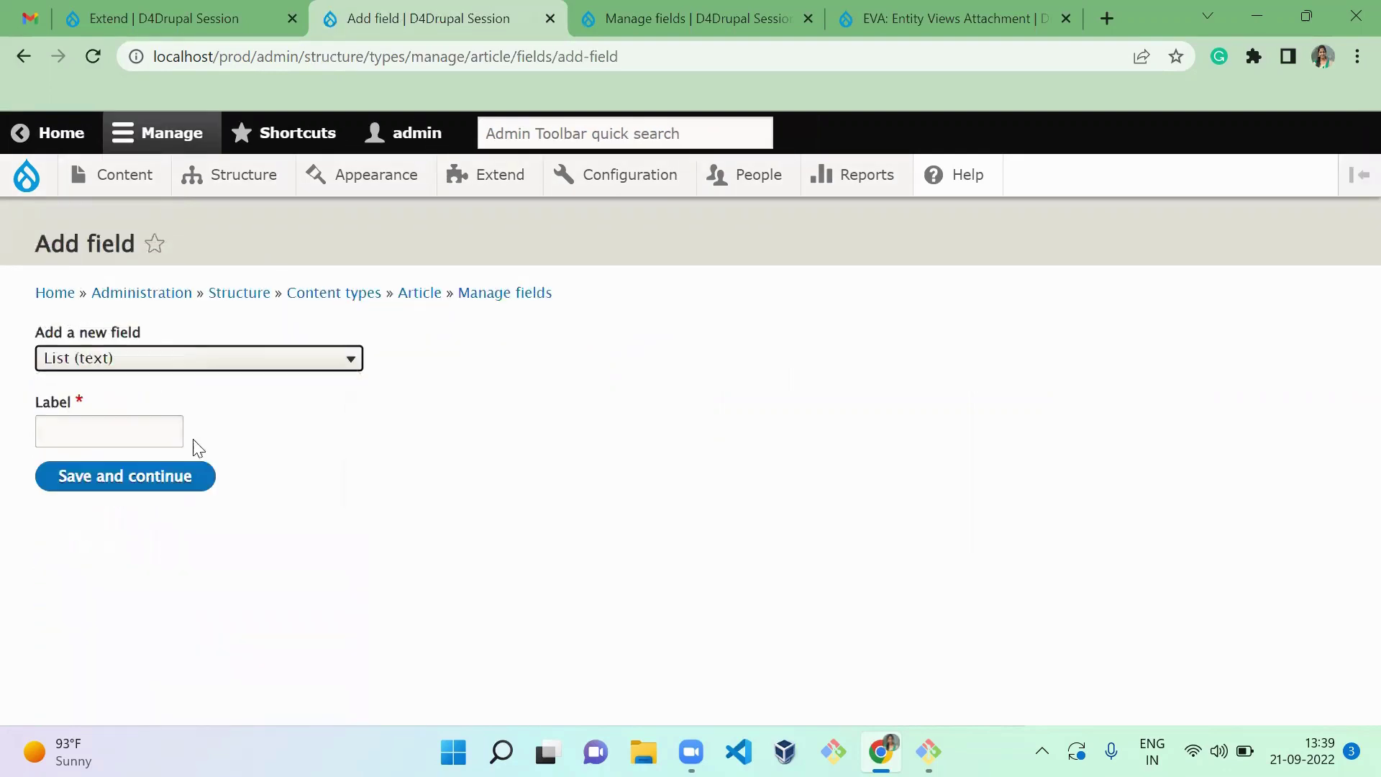
click(141, 423)
text(Category)
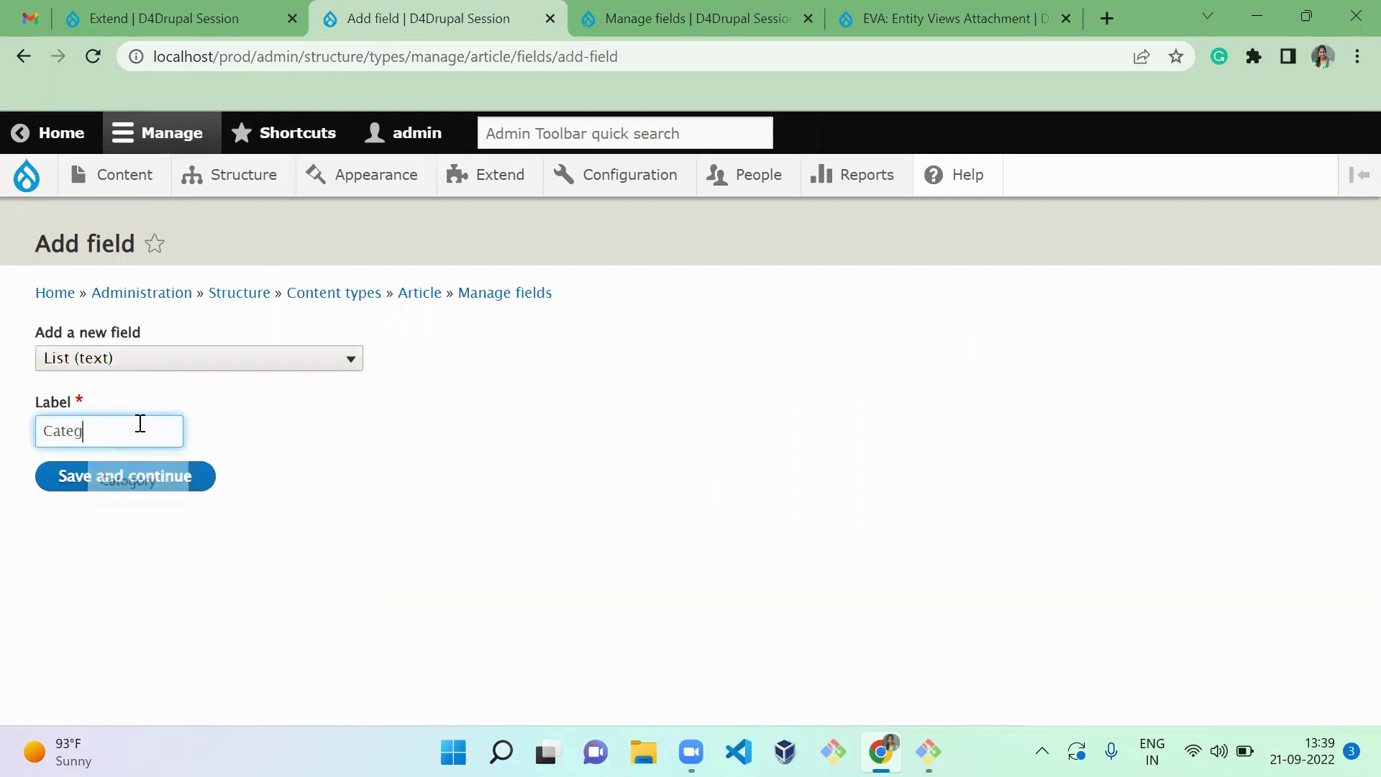
double_click(140, 423)
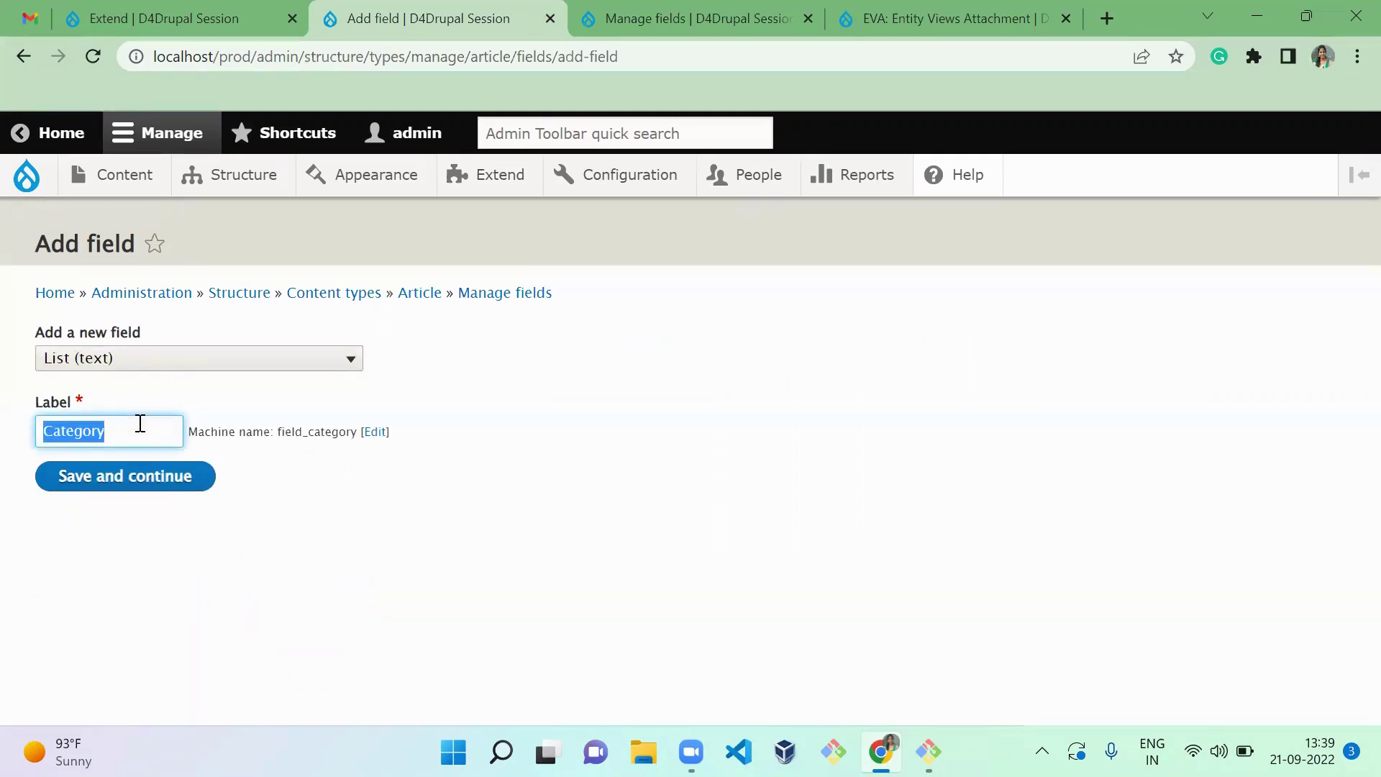
click(152, 475)
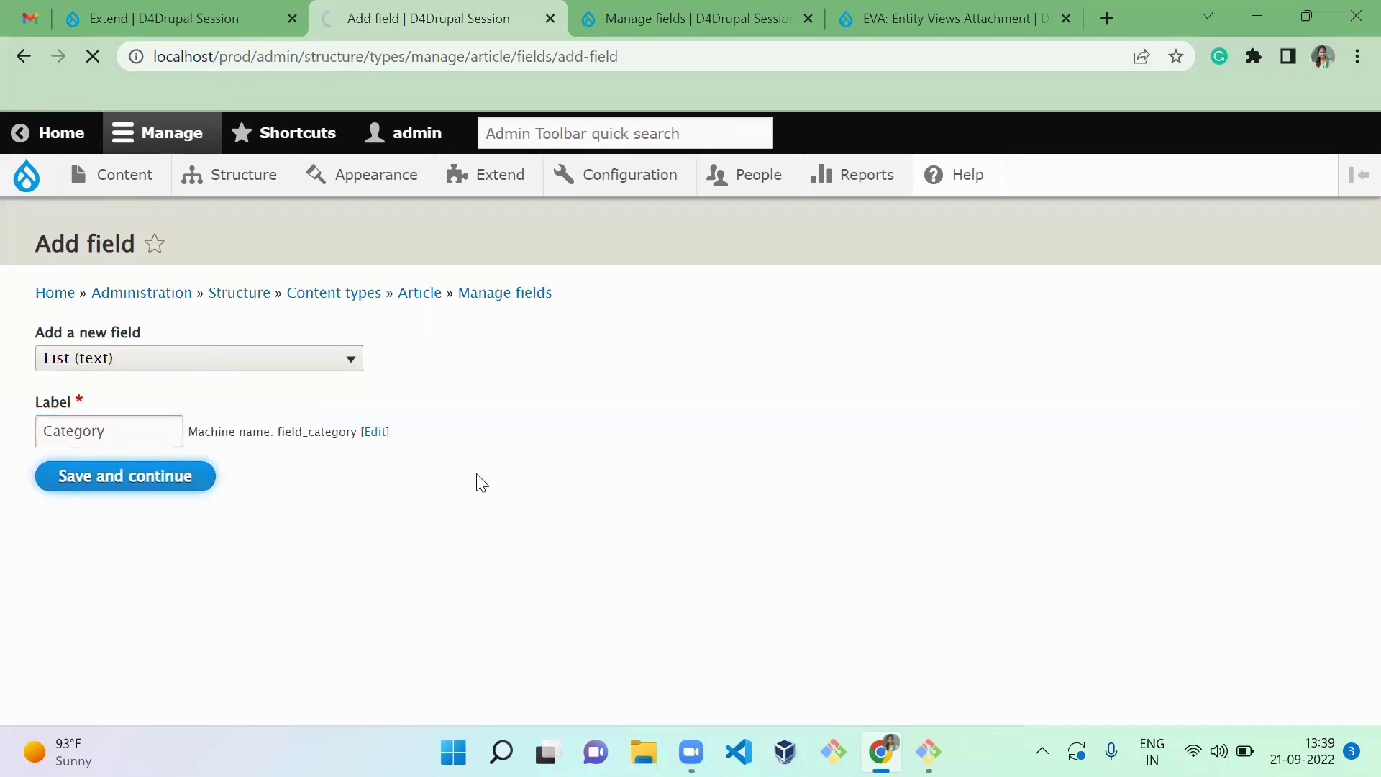
Step: Give the Category field allowed values a, b and c, and save its settings
click(478, 475)
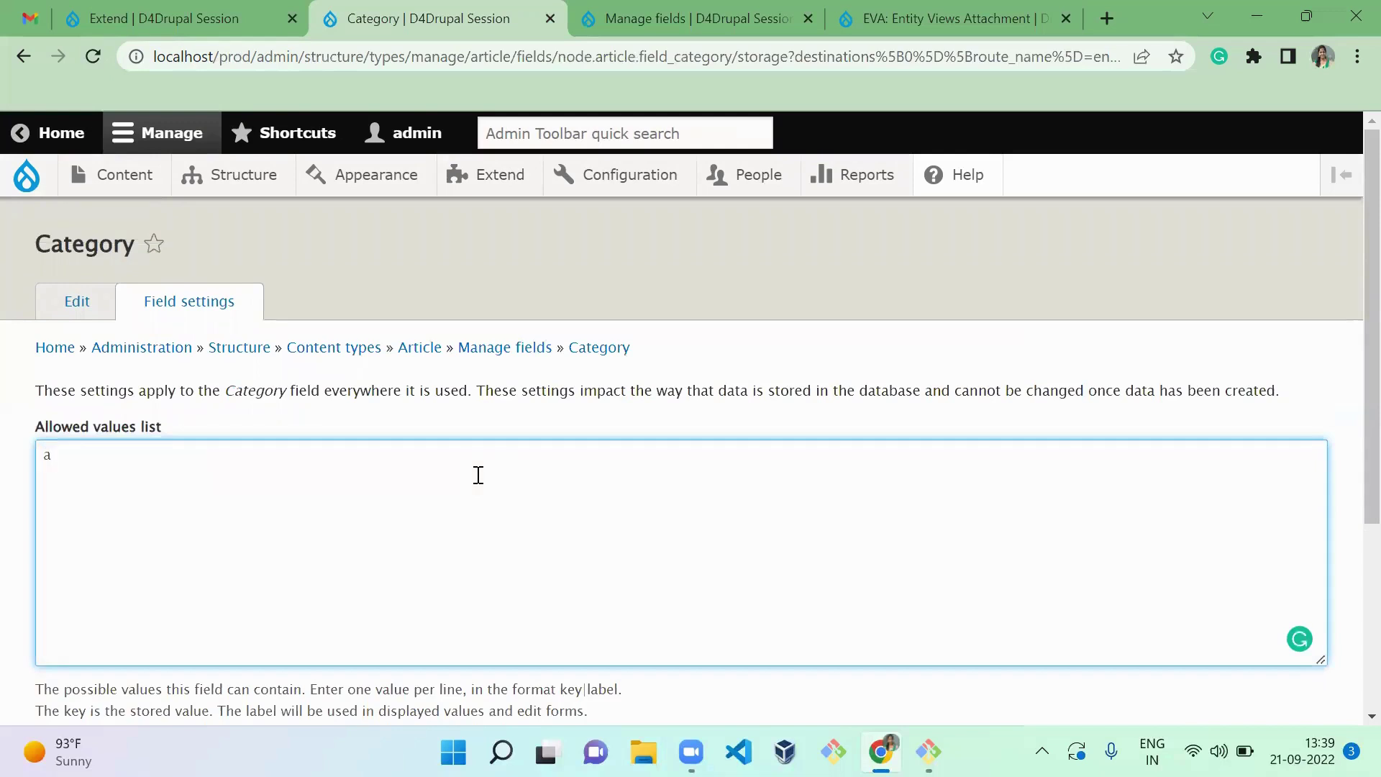
text(a|a)
key(Return)
text(b|v)
key(Return)
text(c|c)
click(847, 369)
scroll(1351, 340, down, 4)
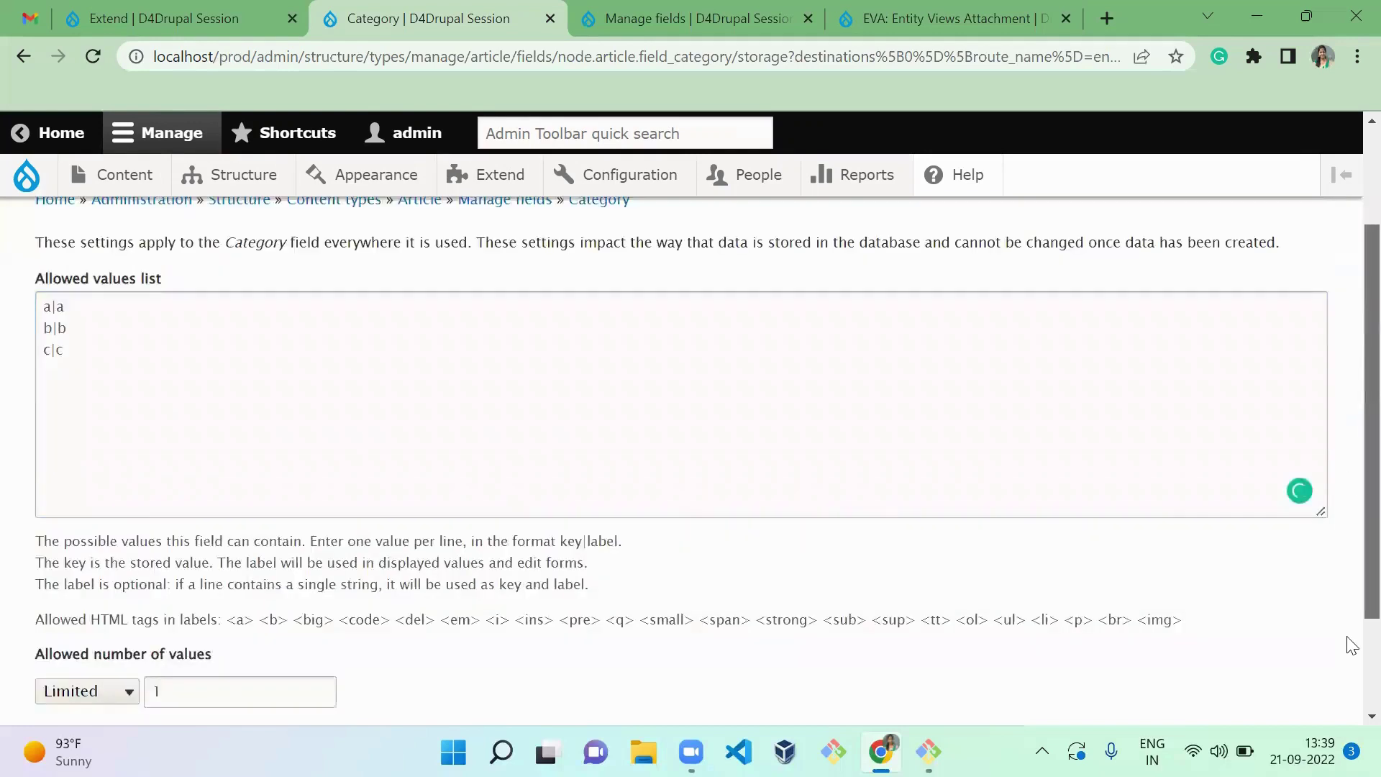
click(114, 622)
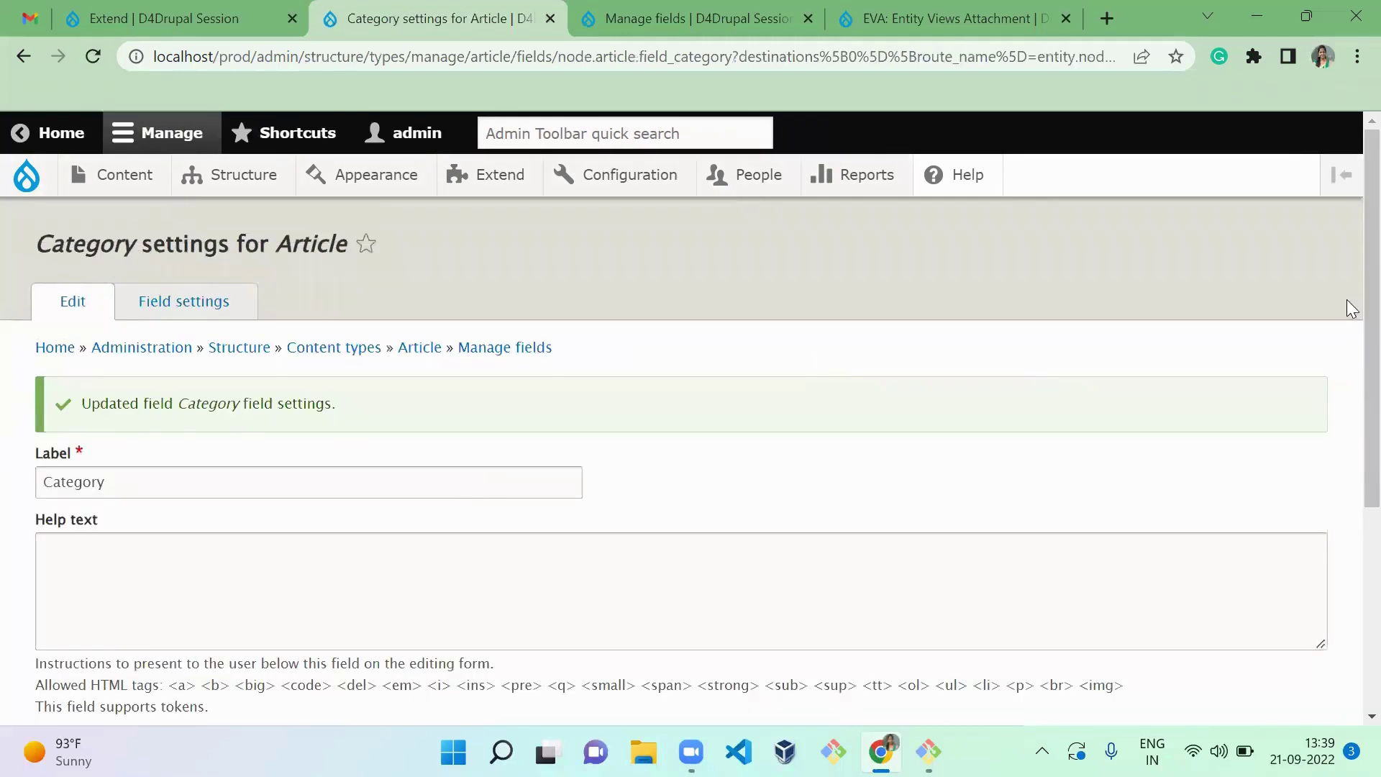
drag(1352, 309, 1352, 687)
click(135, 608)
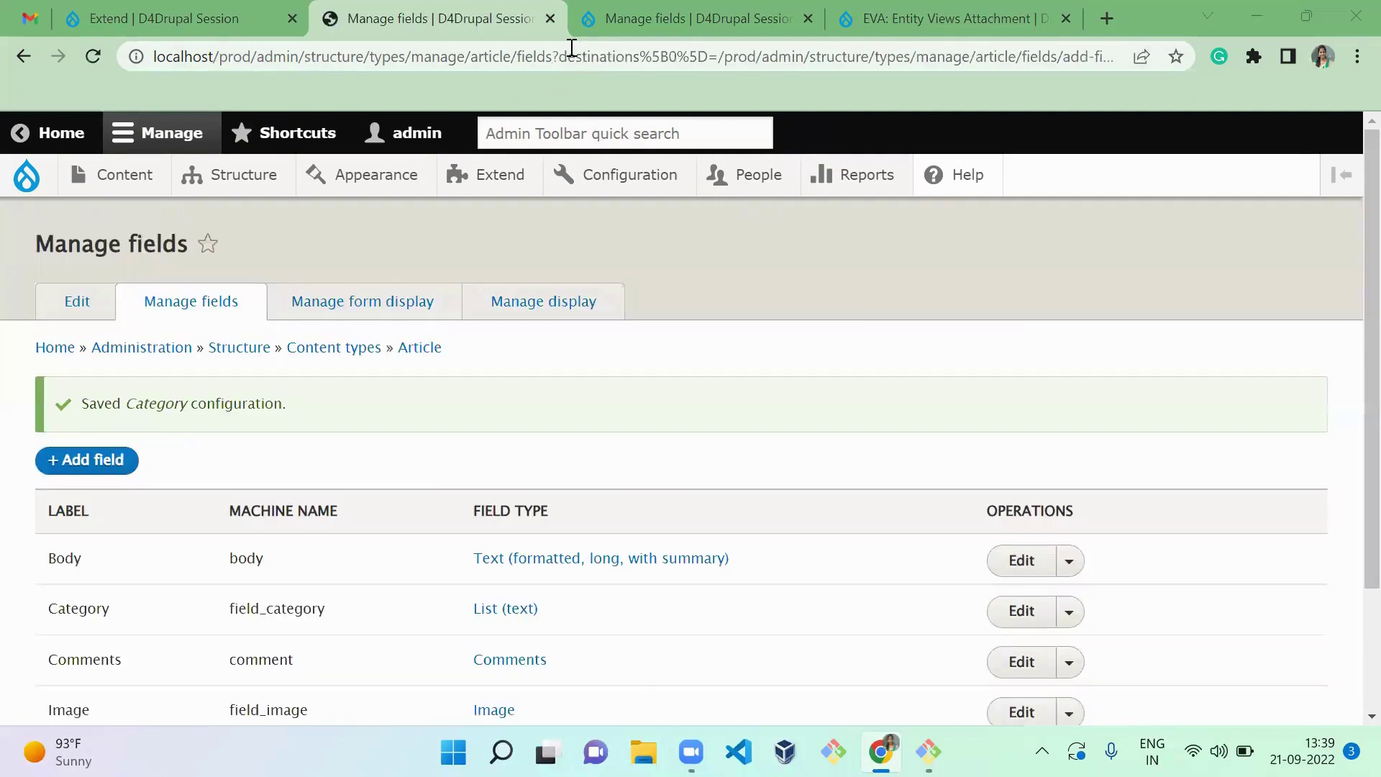
Step: Reuse the existing field_category List (text) field on Basic page and save its settings
click(604, 18)
click(99, 400)
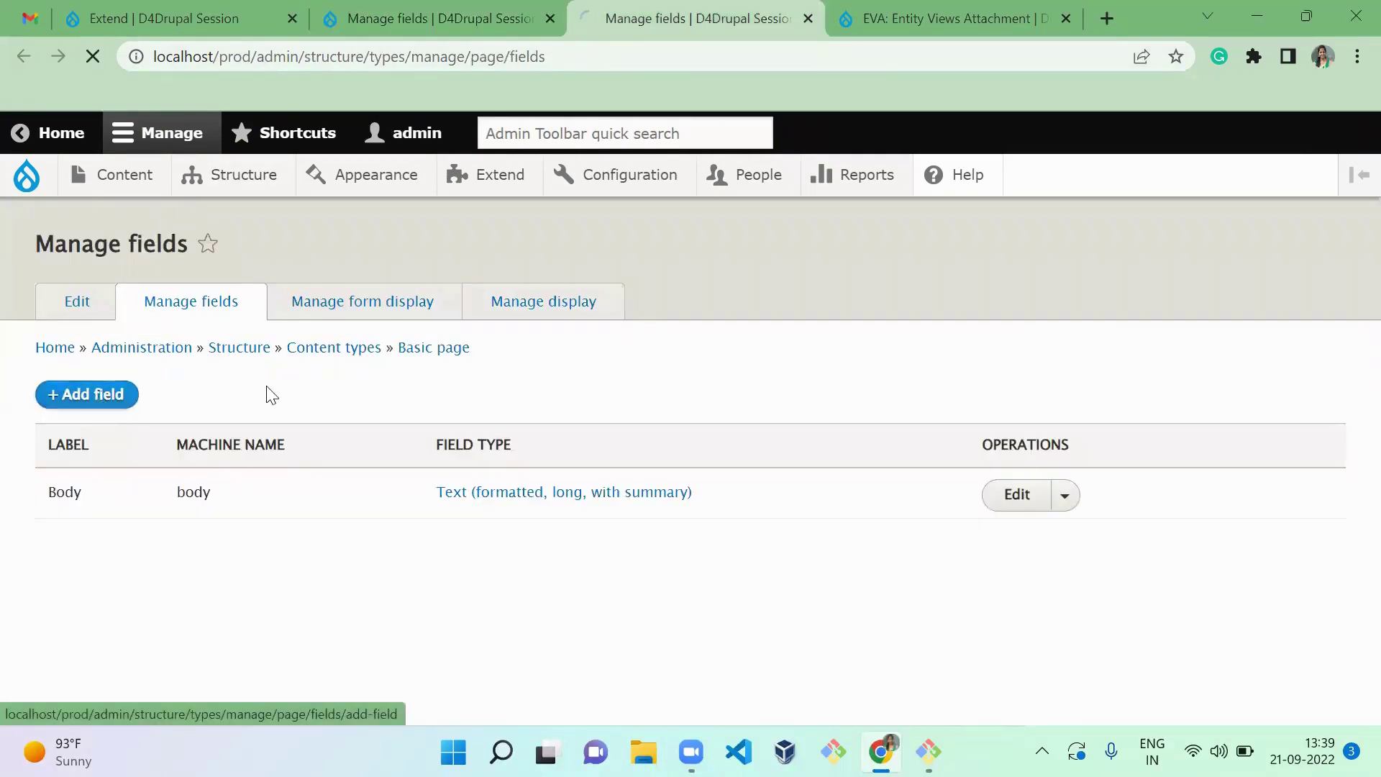
click(486, 363)
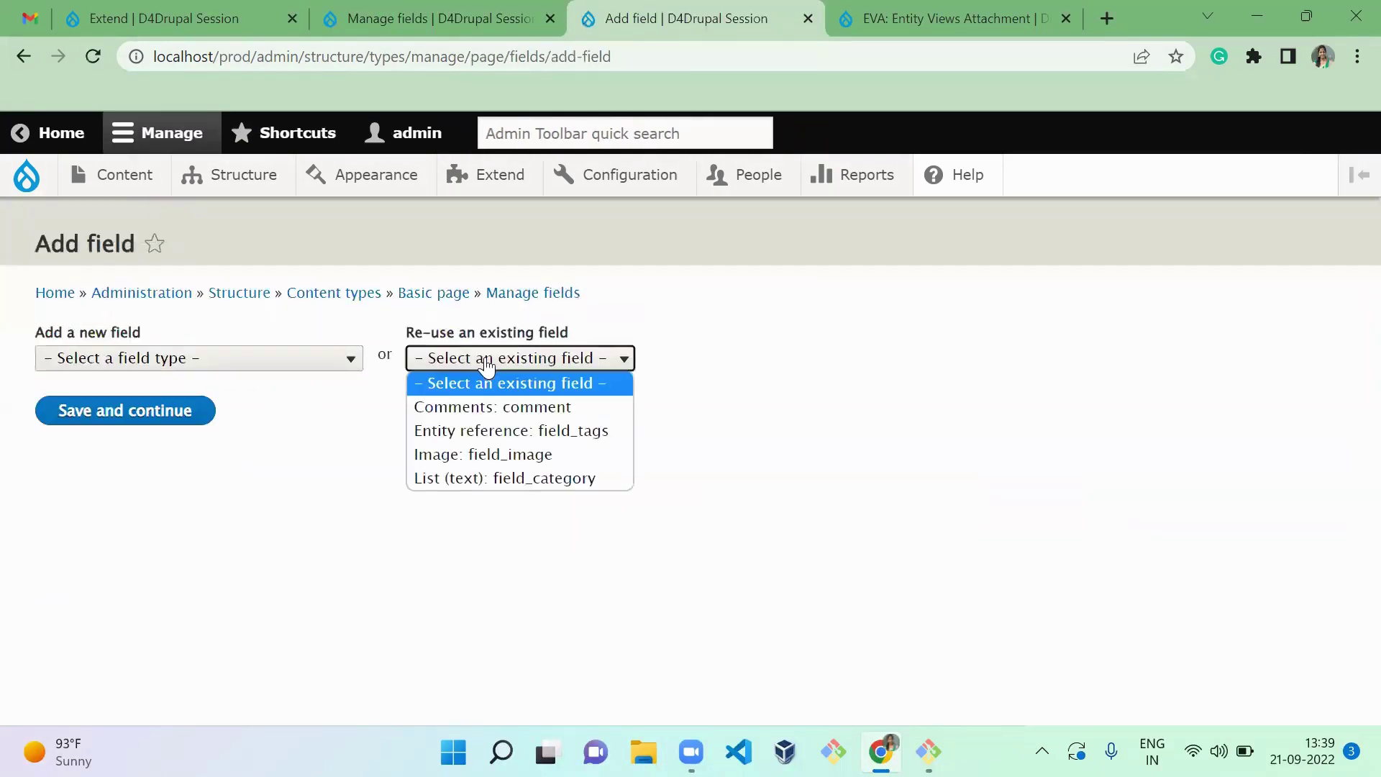
click(517, 479)
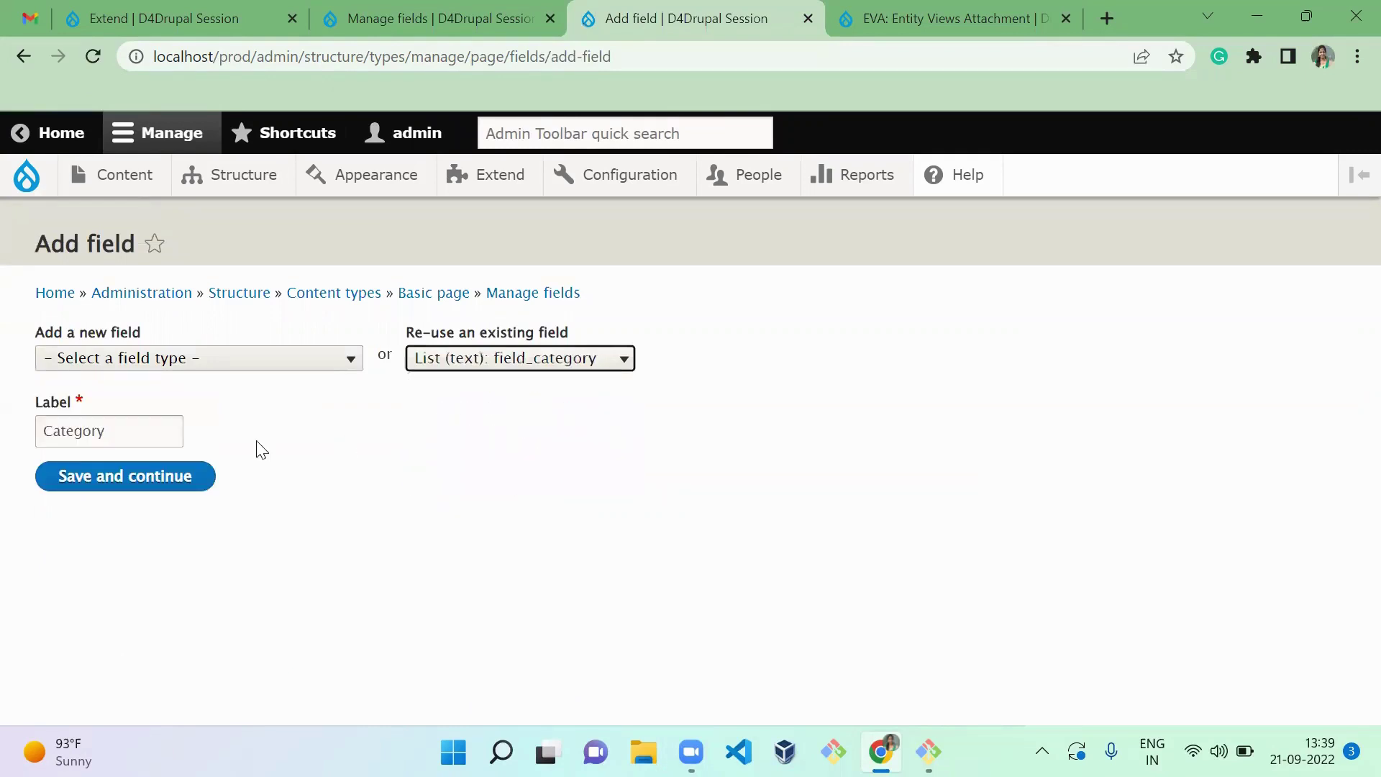
click(200, 477)
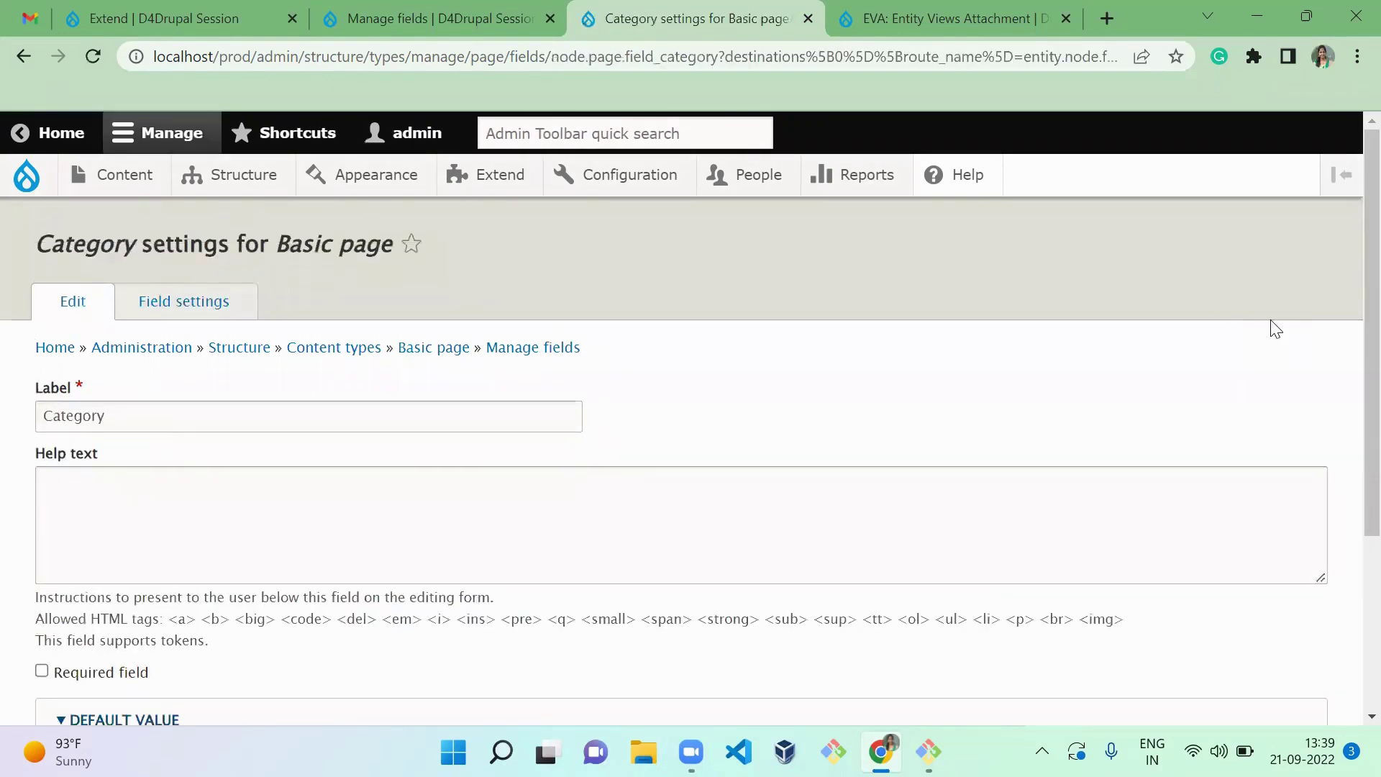
scroll(1346, 269, down, 3)
click(137, 607)
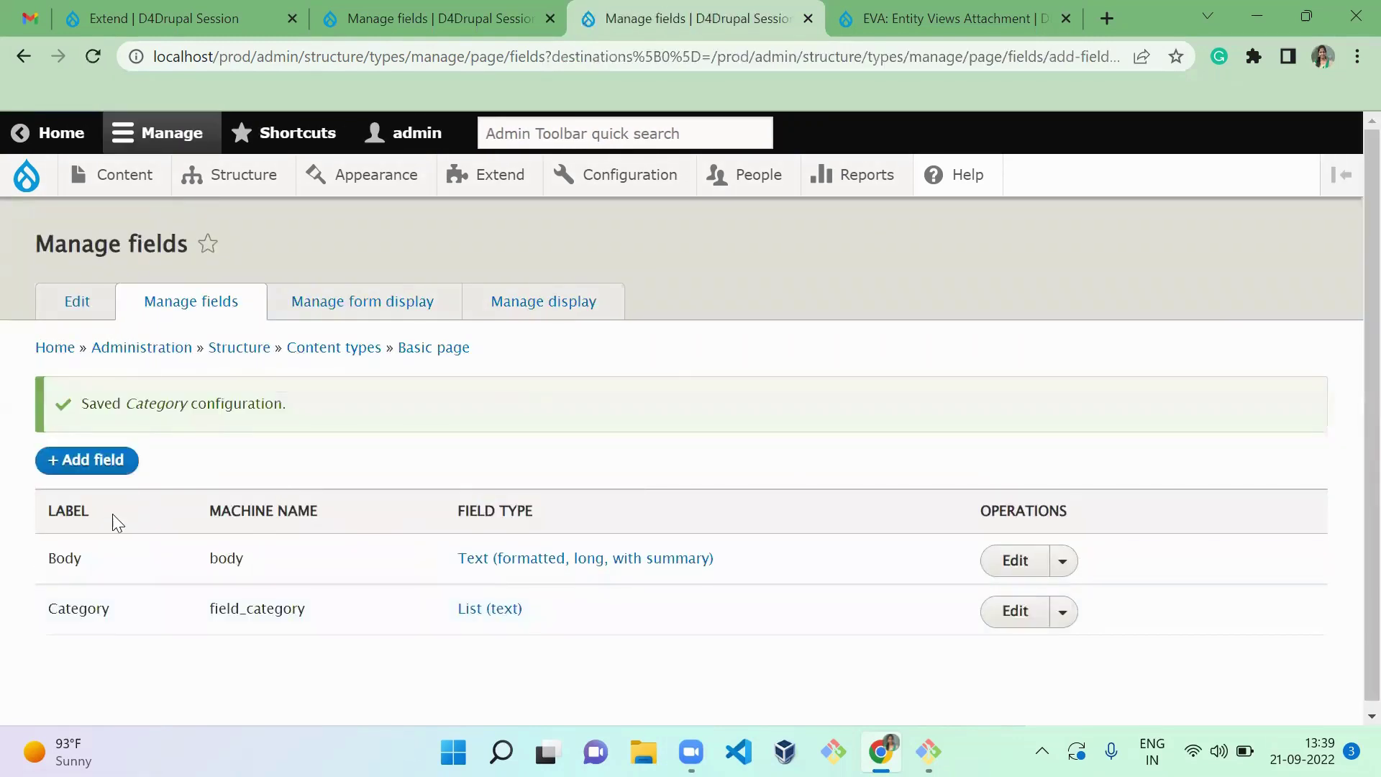
Step: Check the Article field list, then go to the site's Content listing
click(363, 13)
key(ctrl+Tab)
click(124, 174)
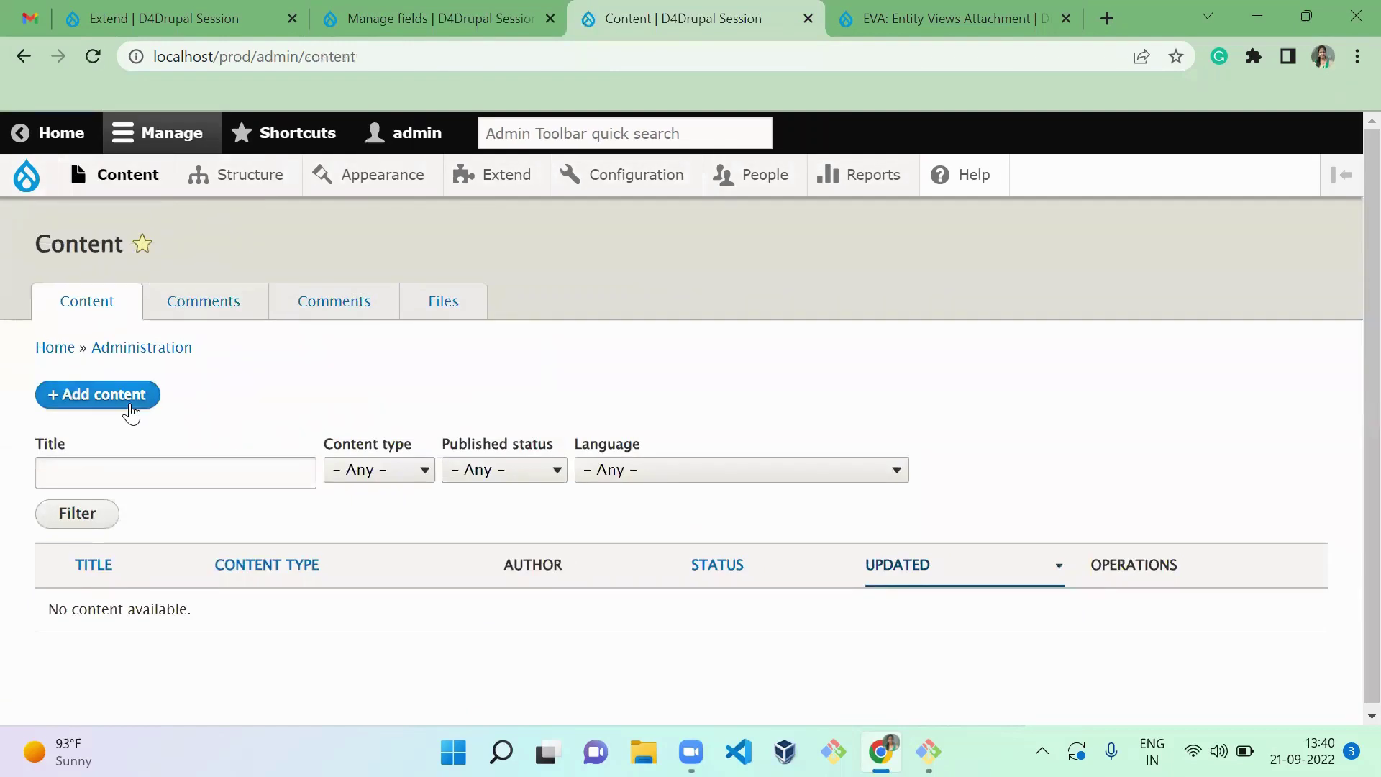
Step: Open new Article and Basic page forms and title the article 'Article Content with category a'
click(131, 413)
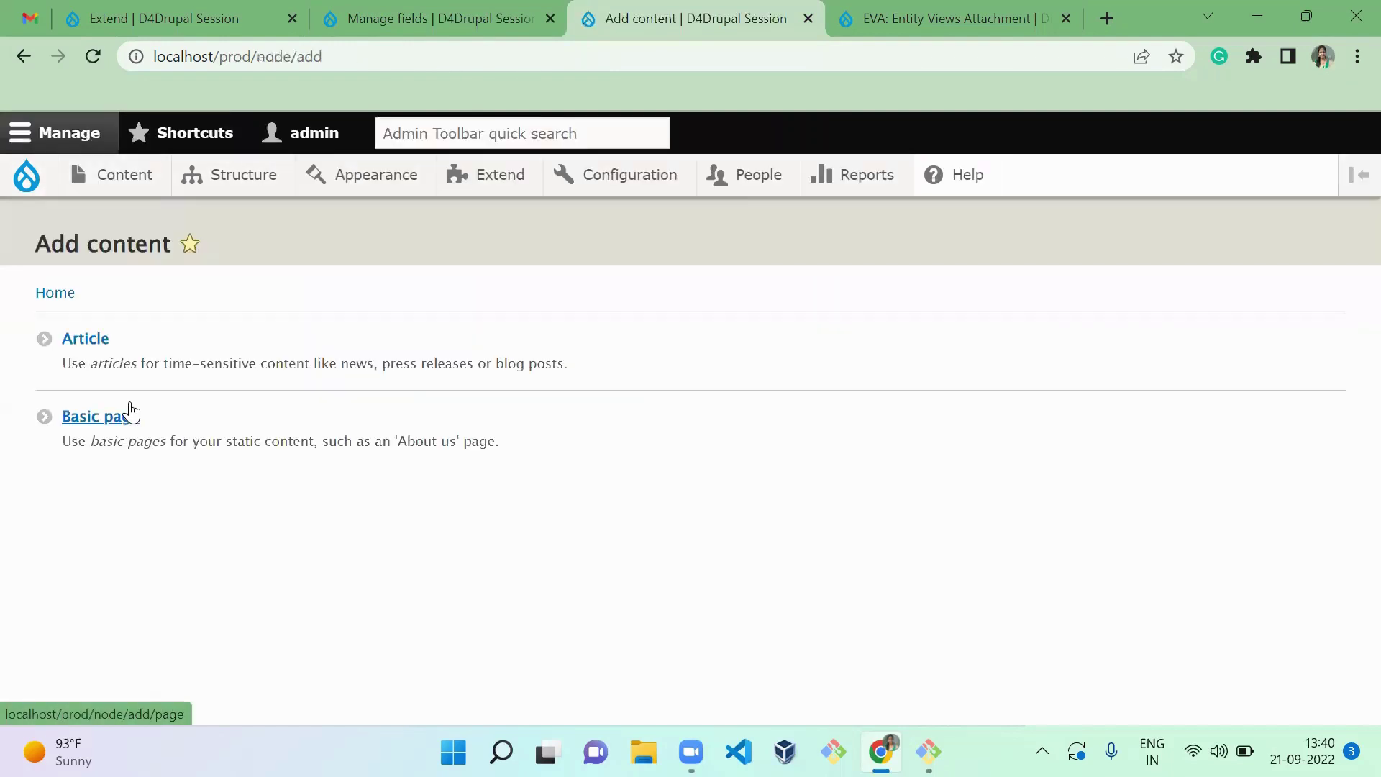
middle_click(101, 341)
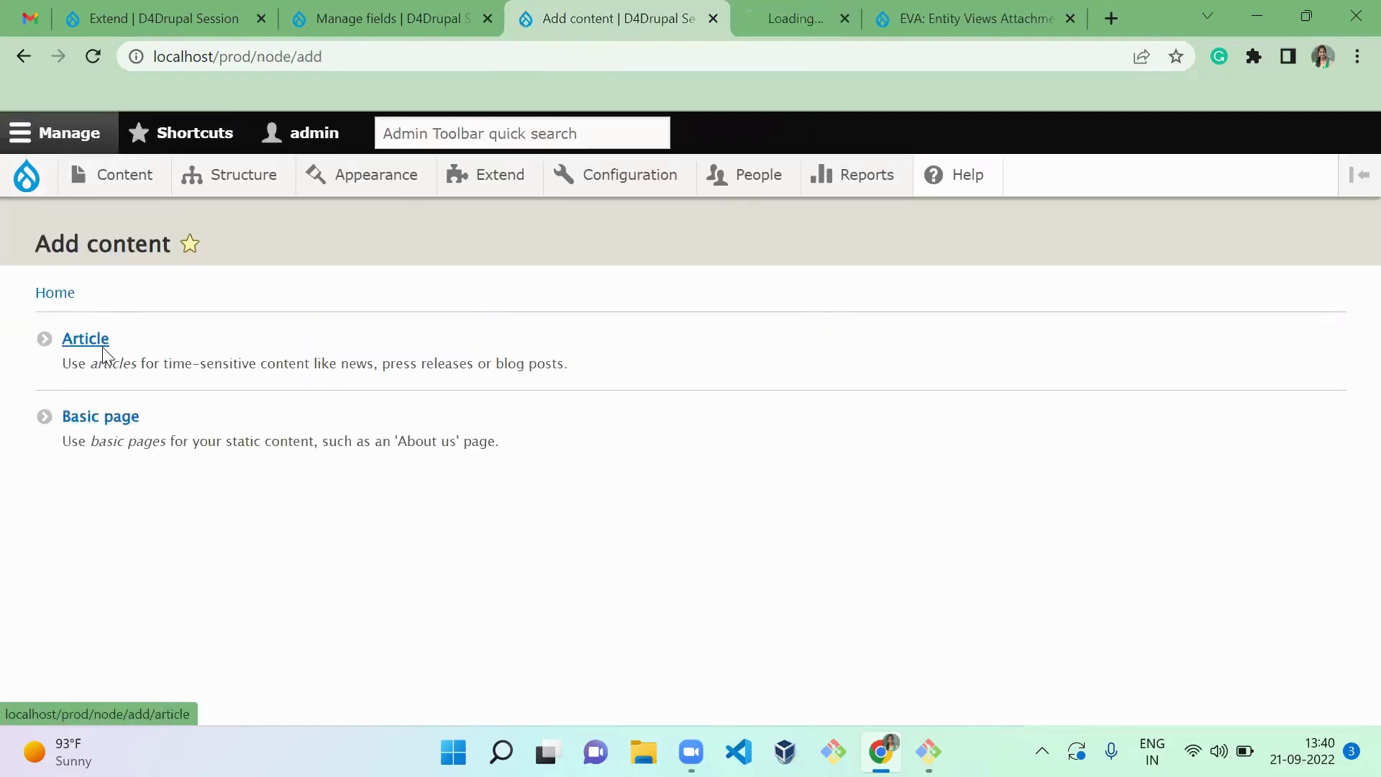
middle_click(144, 447)
key(ctrl+Tab)
click(120, 371)
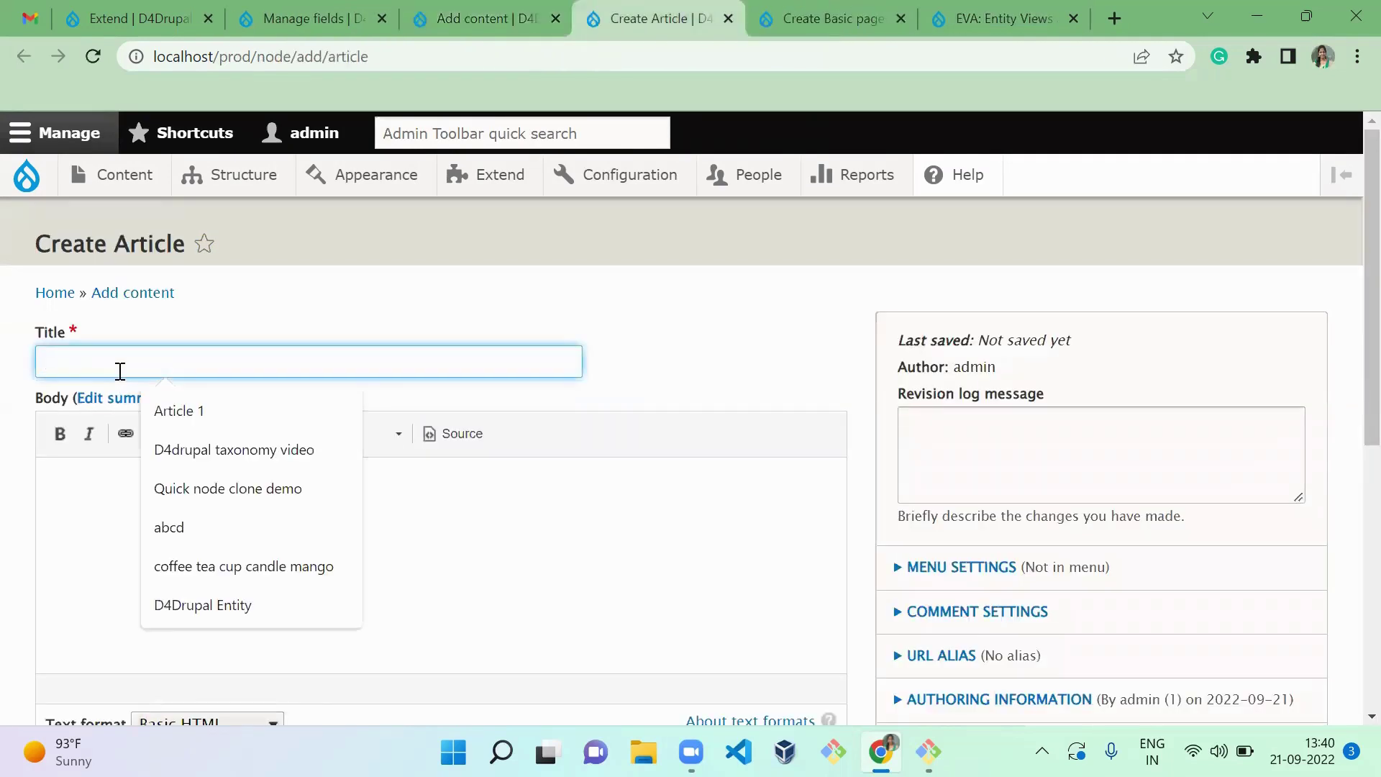
text(Article )
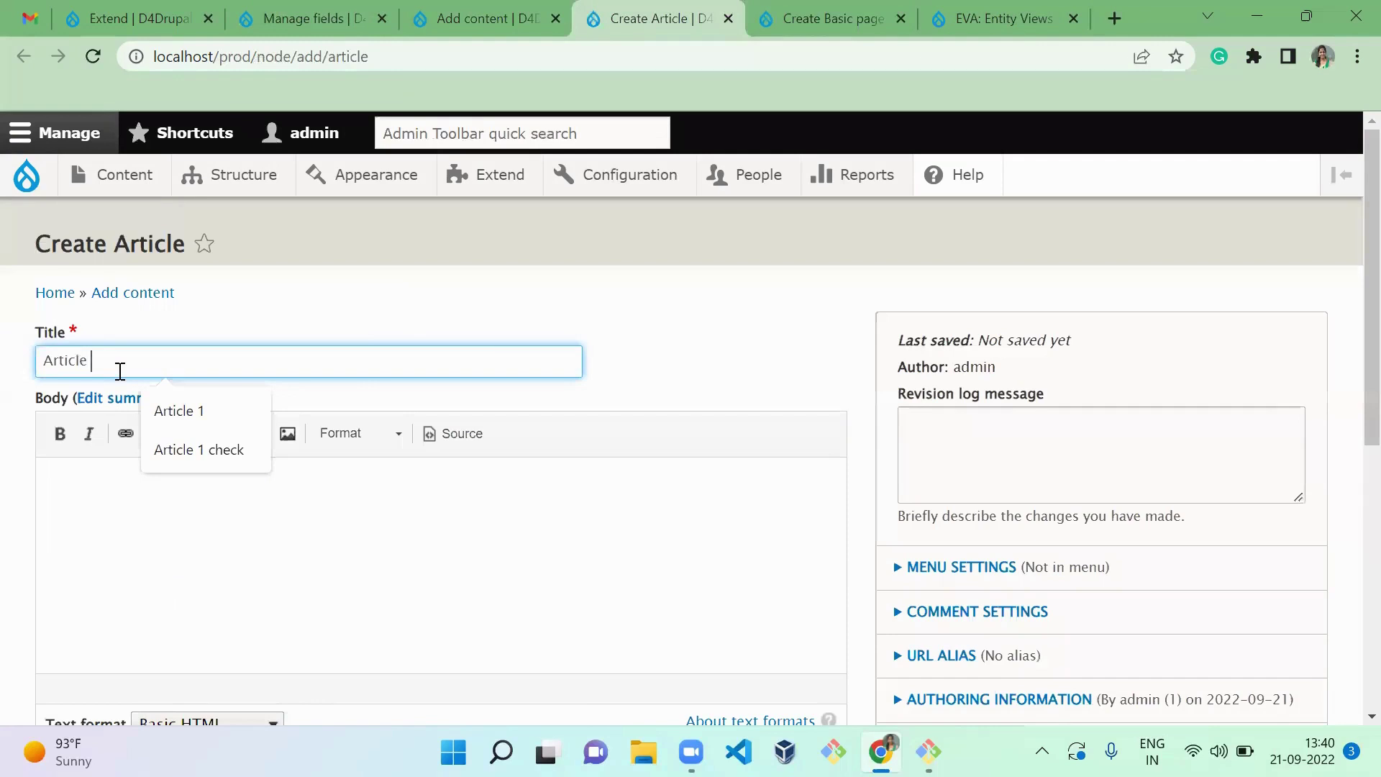
text(Content w)
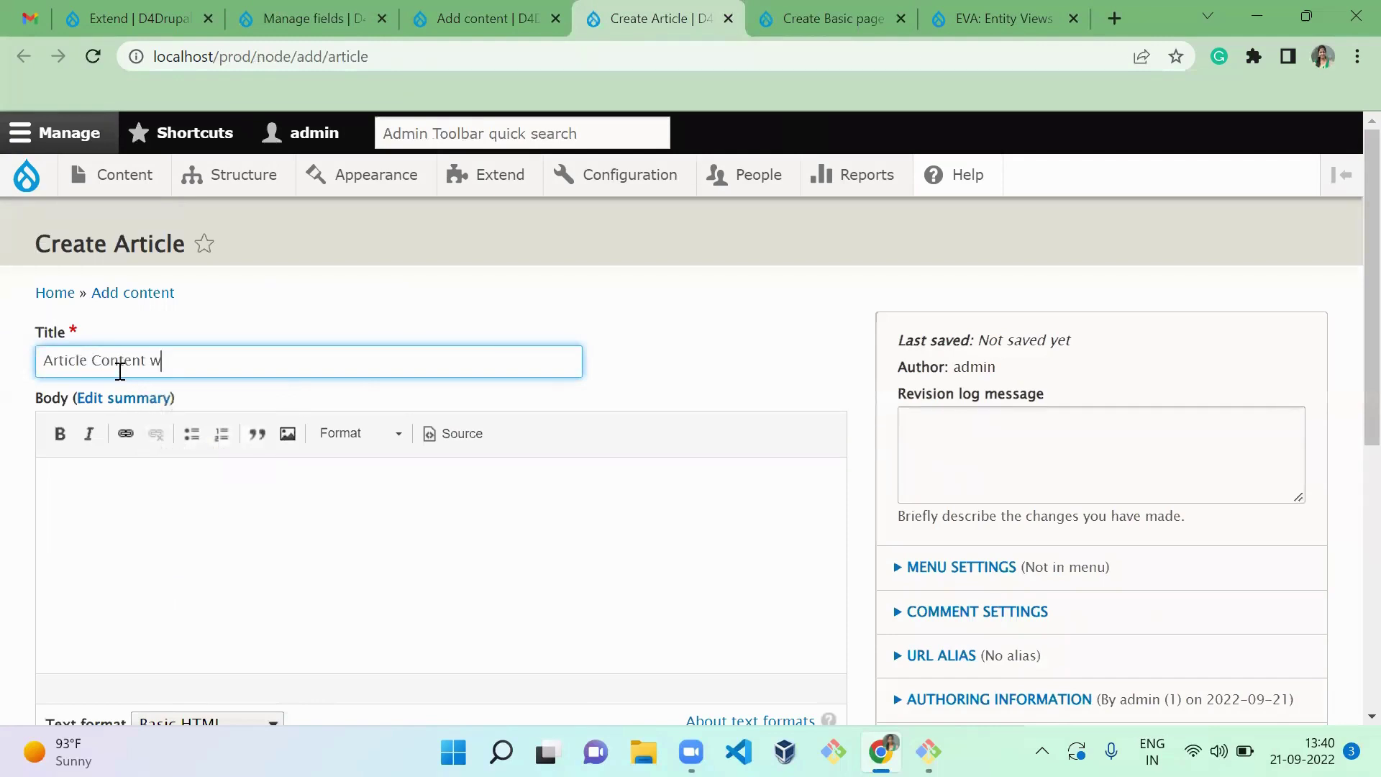
text(ith catgegory 1)
key(BackSpace)
text(a)
Step: Copy the article title into its body, set Category to a, and save the article
key(ctrl+a)
key(ctrl+c)
key(Tab)
key(Tab)
key(ctrl+v)
key(Tab)
key(Tab)
key(Tab)
key(Tab)
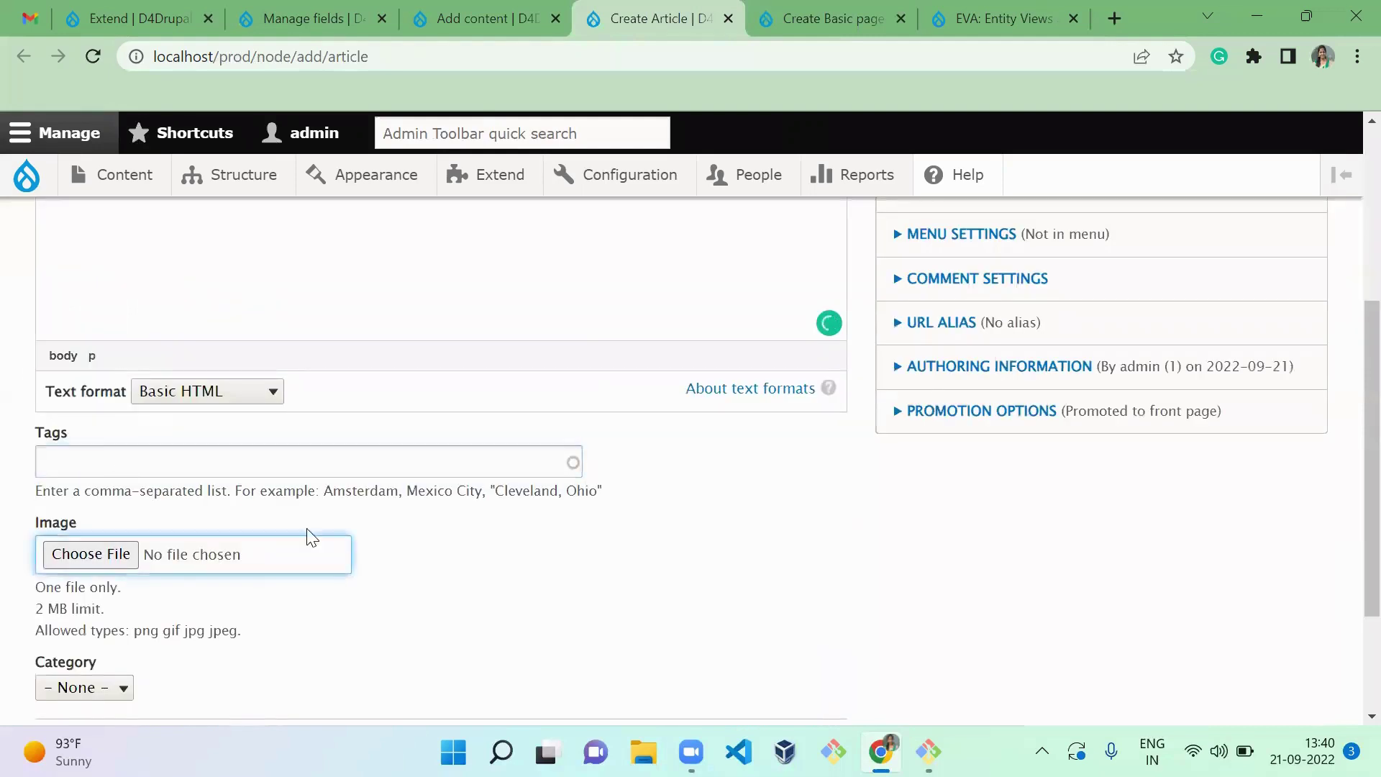
click(373, 617)
scroll(371, 617, down, 2)
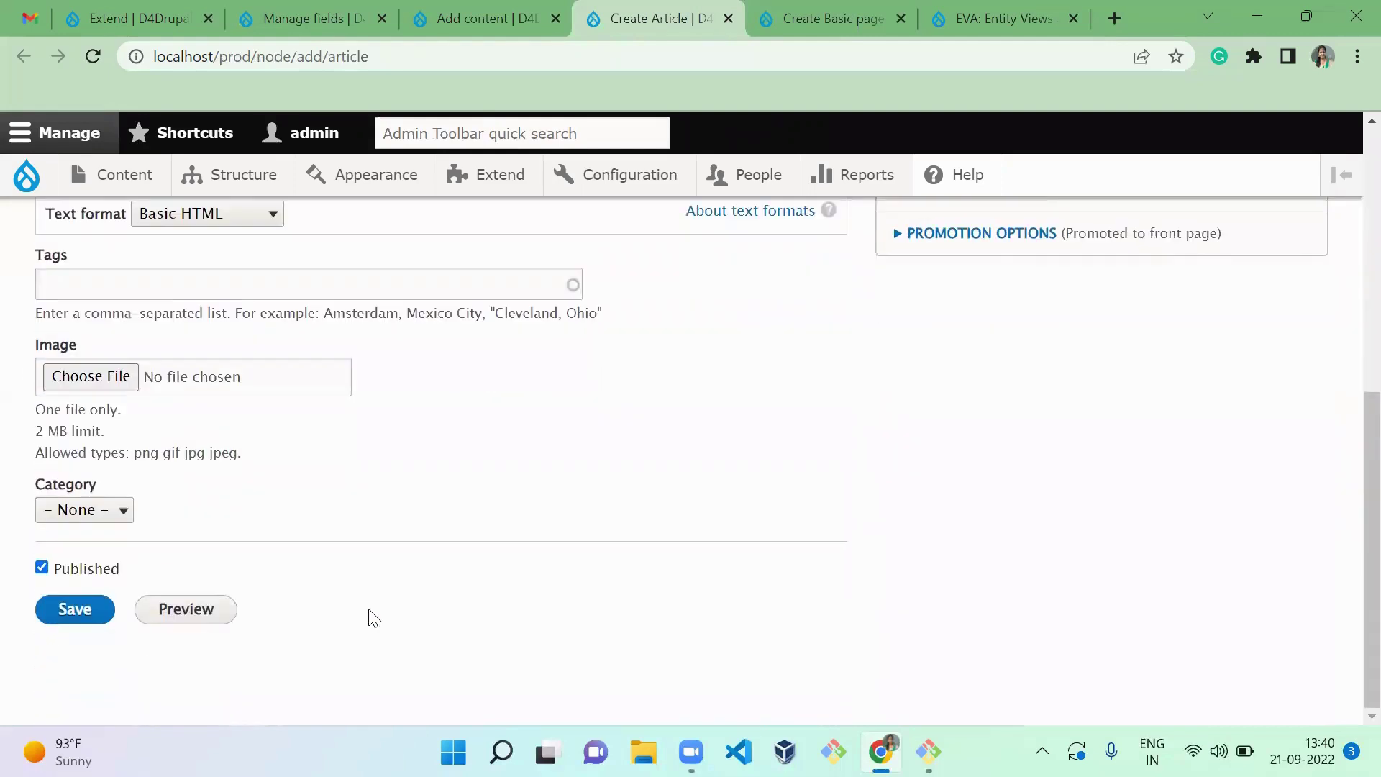
click(115, 510)
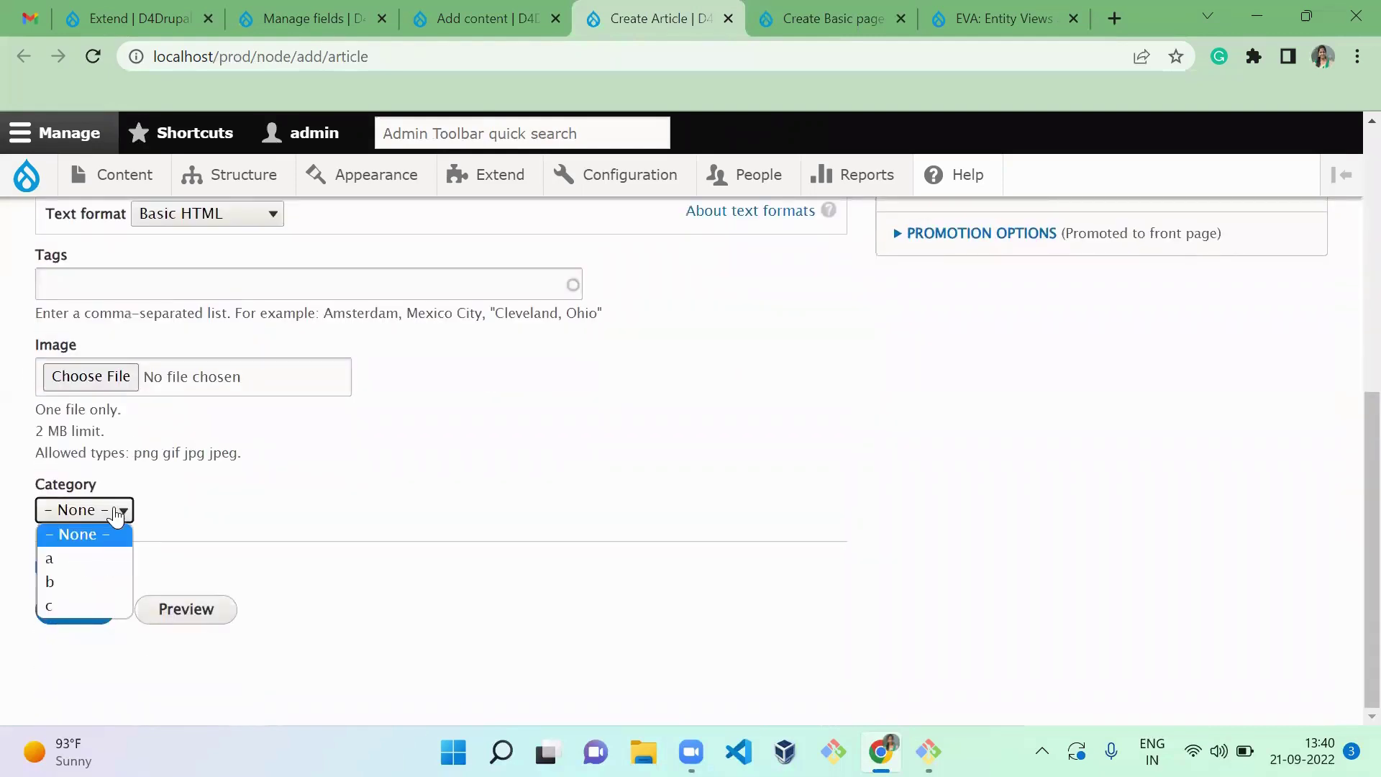
click(99, 557)
click(72, 614)
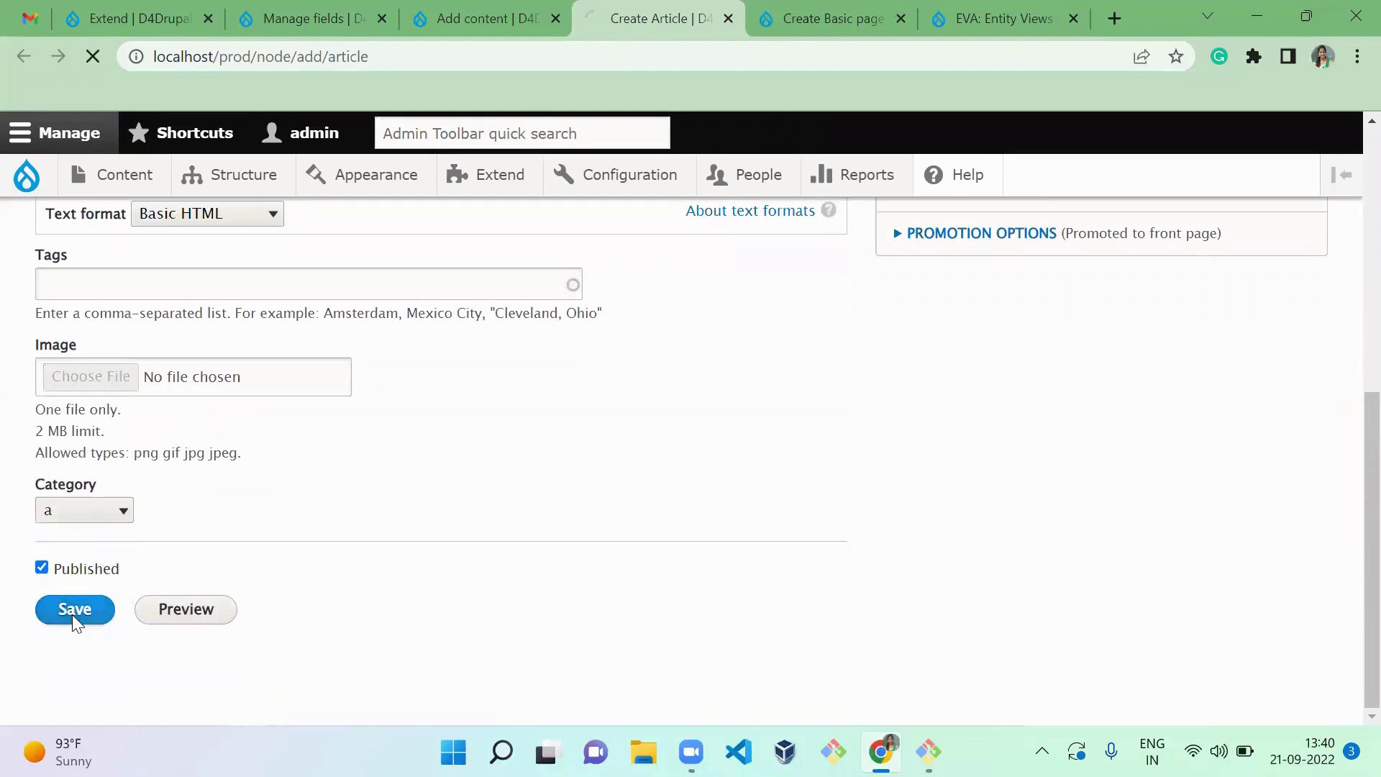
Step: Create Basic page 'BP Content with category a' with its title as body and Category a
key(ctrl+Tab)
click(238, 348)
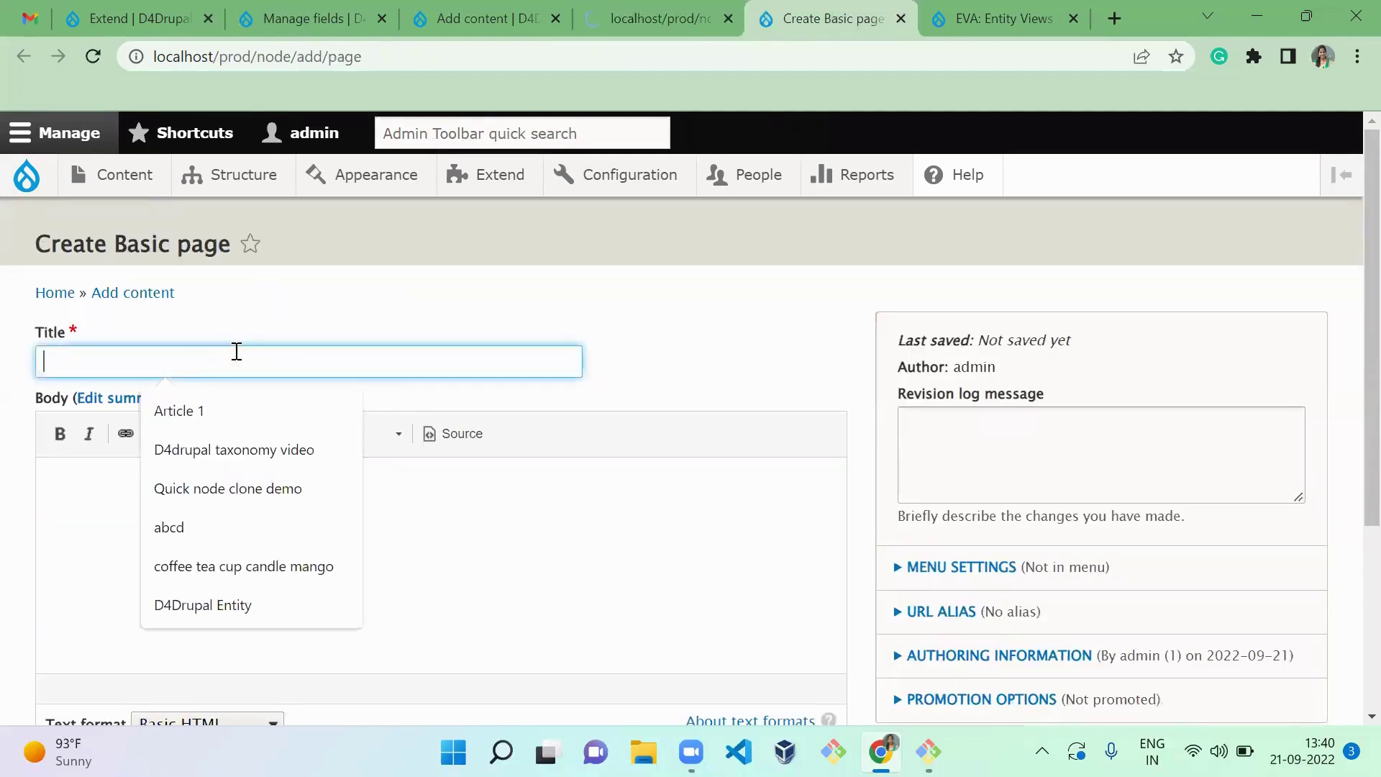
key(ctrl+v)
double_click(70, 359)
text(BP)
key(ctrl+a)
key(ctrl+c)
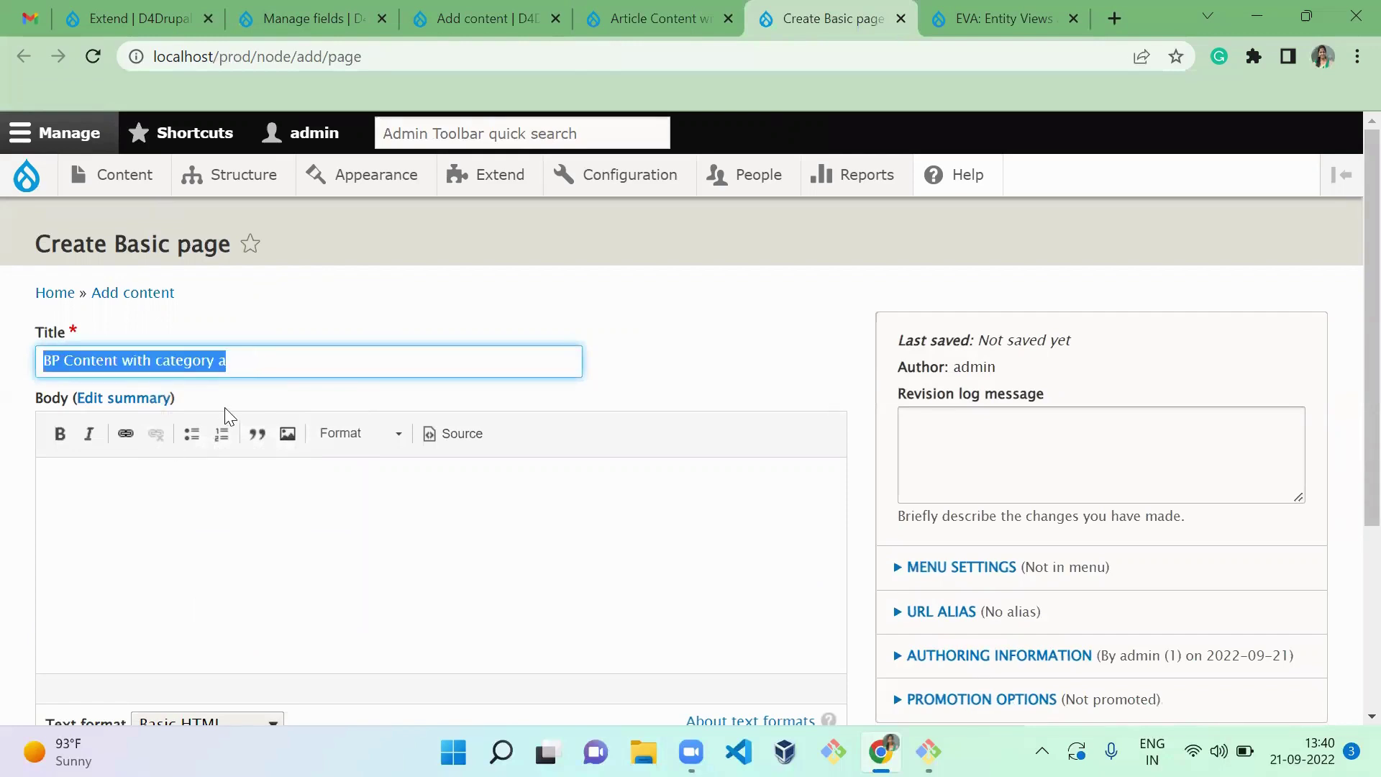
click(185, 524)
key(ctrl+v)
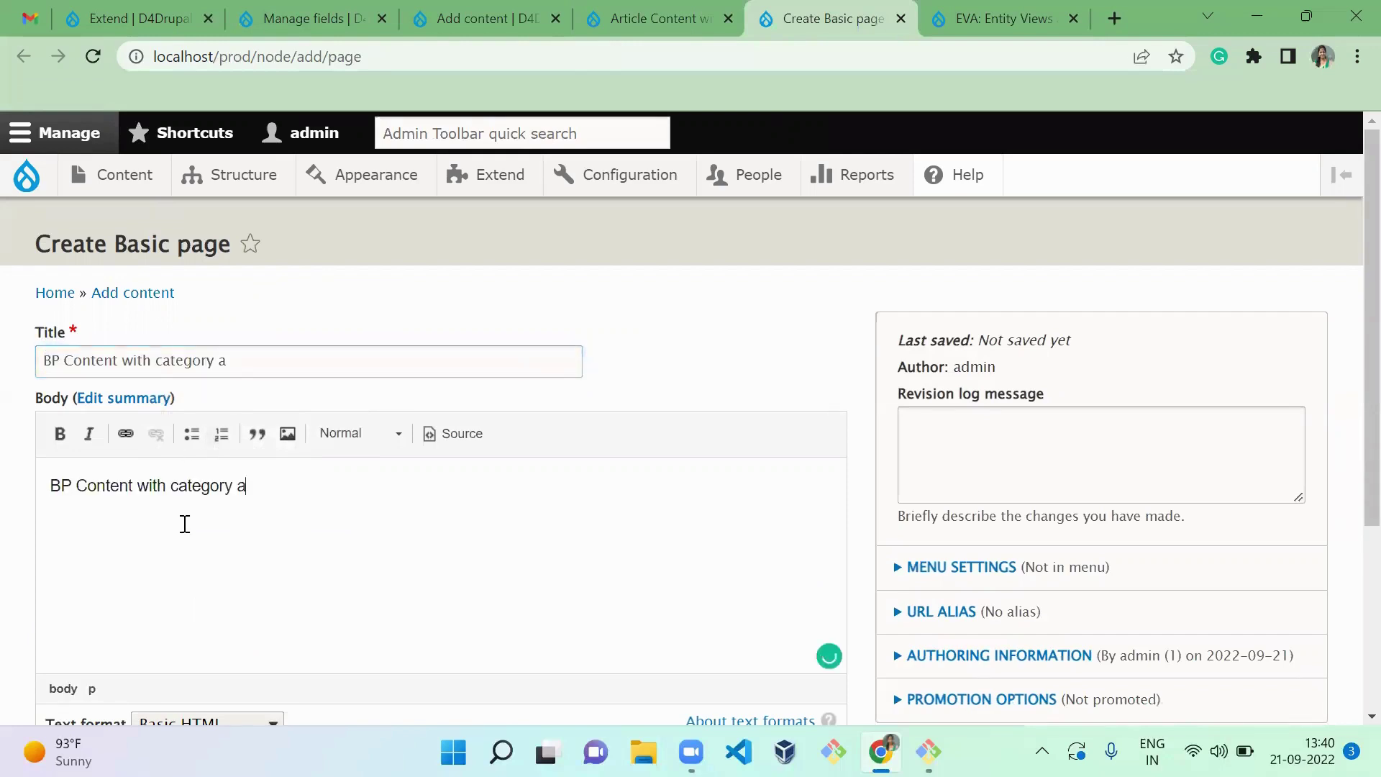
scroll(1347, 317, down, 4)
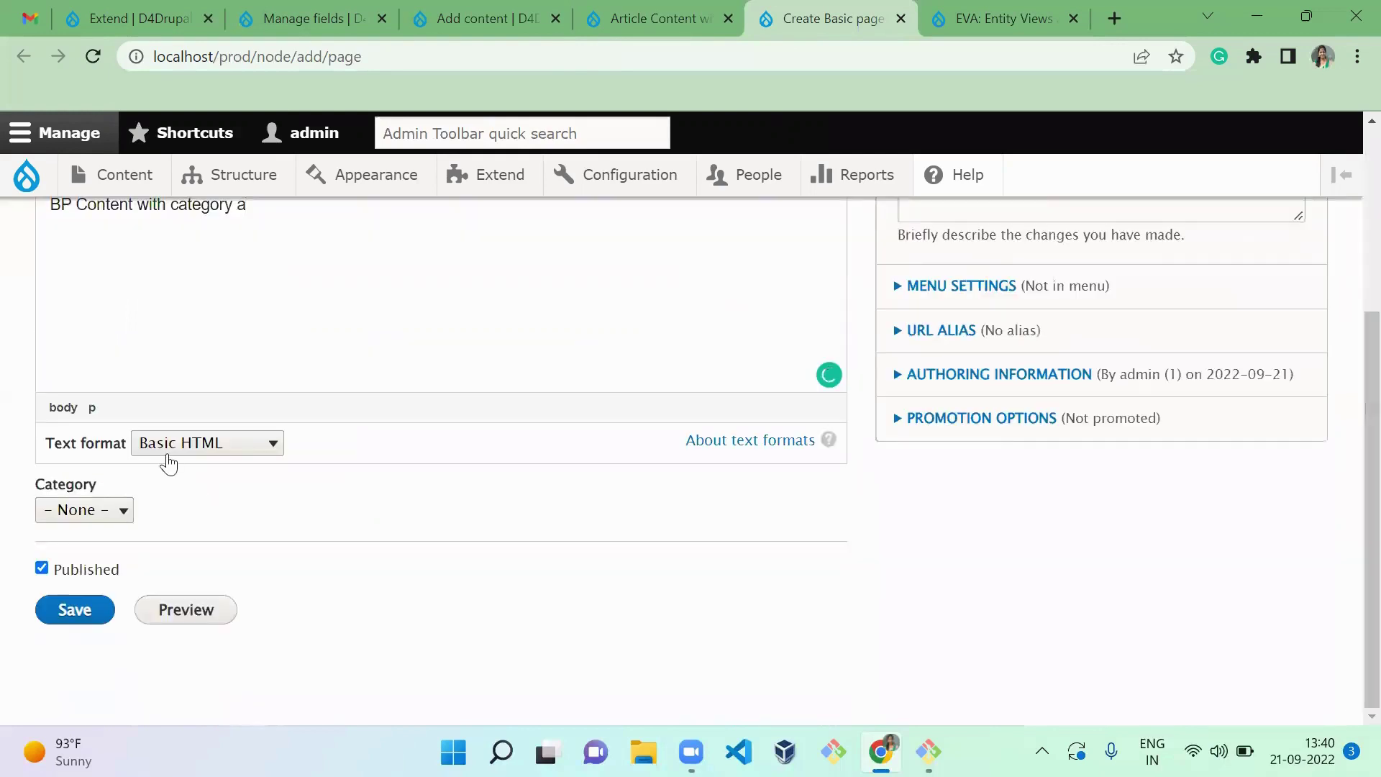
click(112, 509)
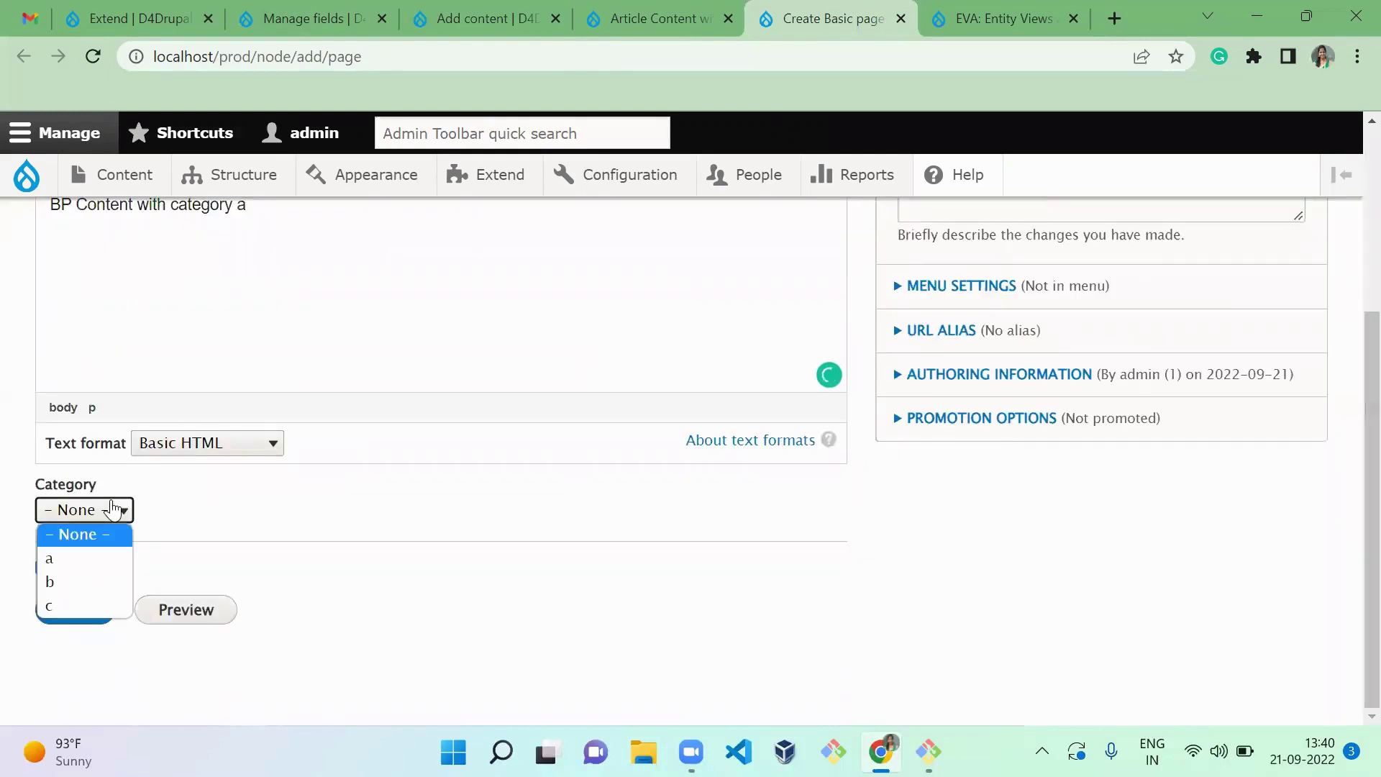
click(57, 559)
click(74, 607)
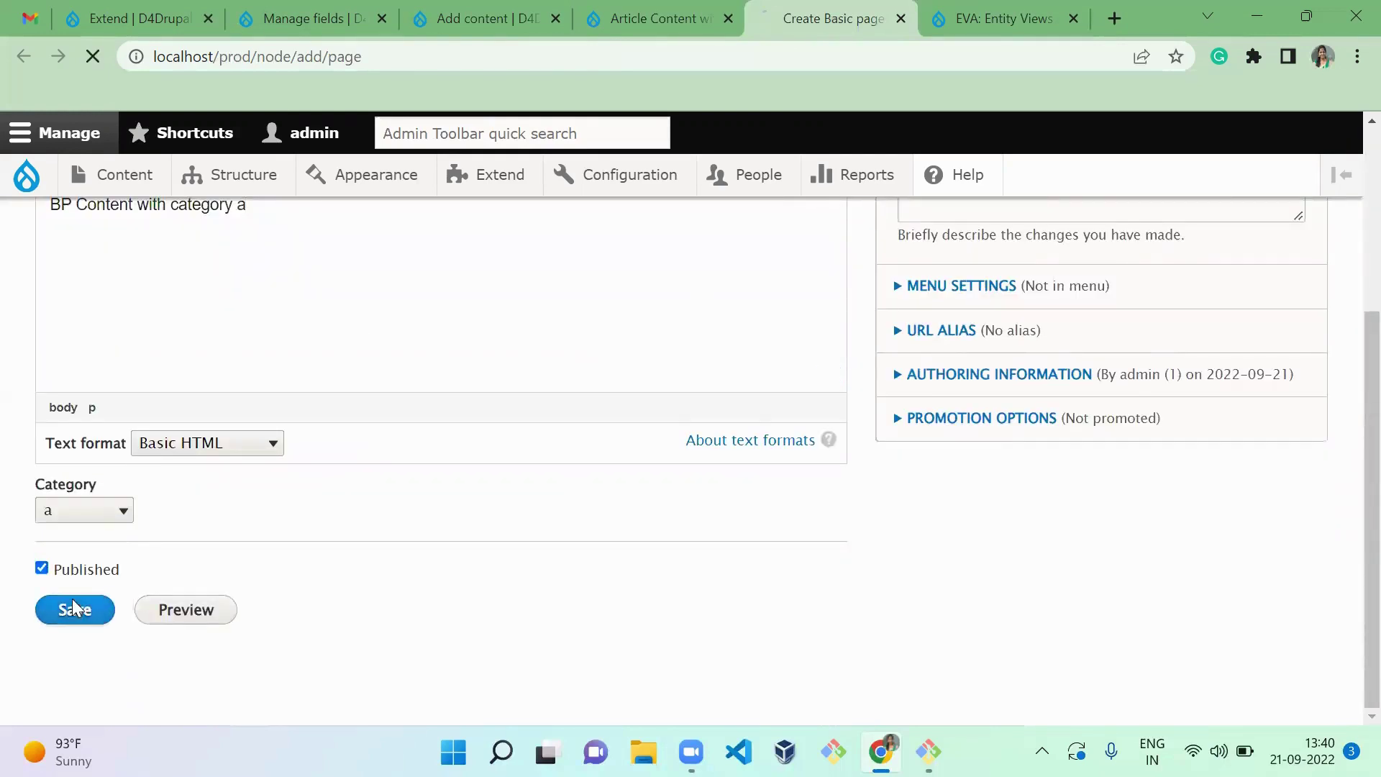
click(644, 36)
Step: Start a new Article titled 'Article Content with category b'
mouse_move(123, 191)
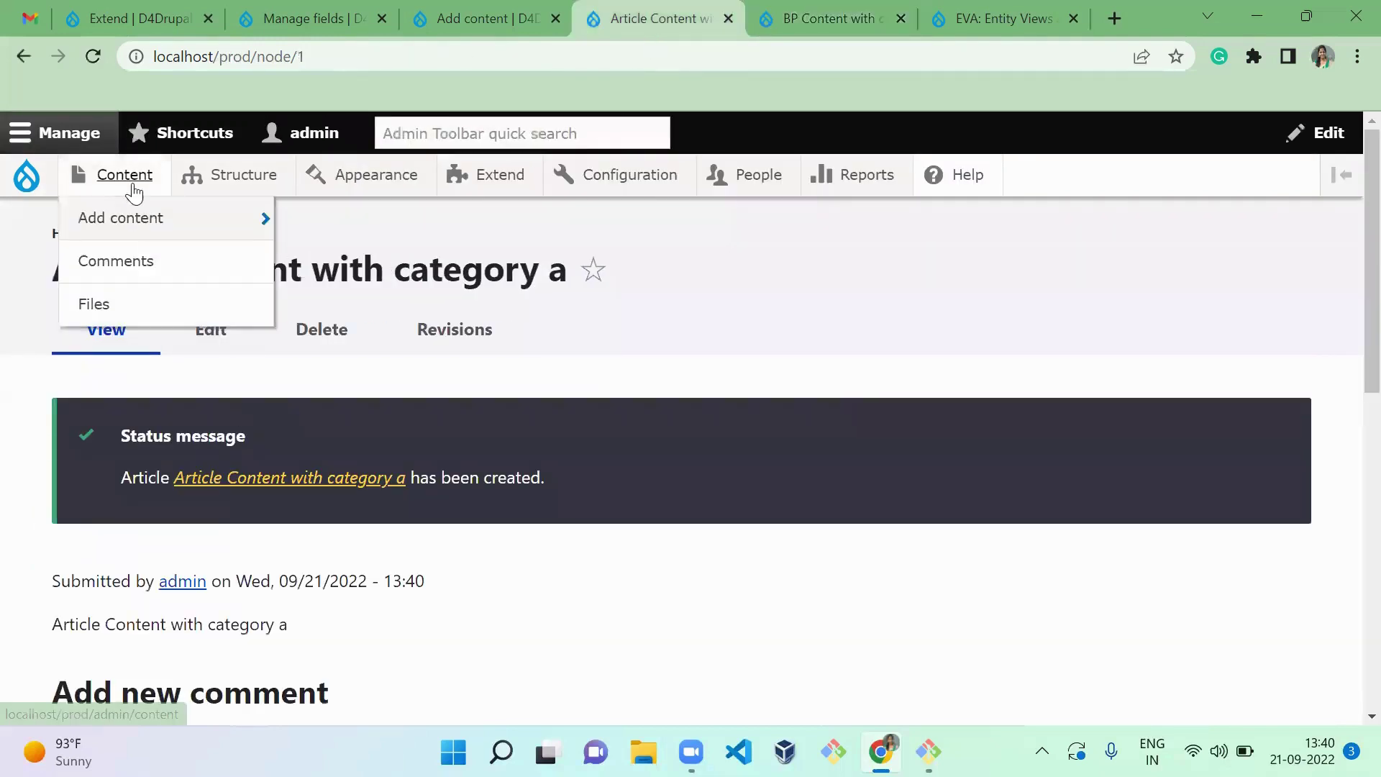
mouse_move(160, 227)
click(336, 236)
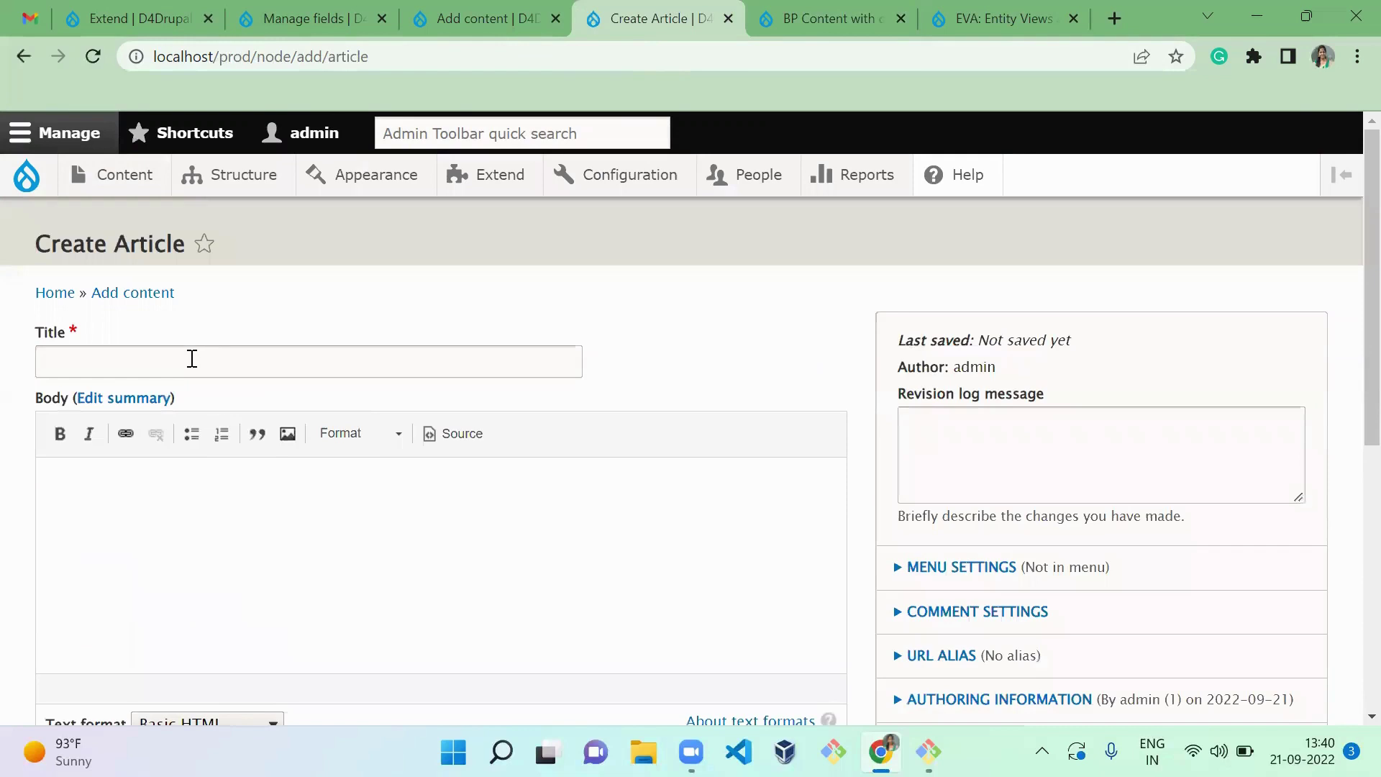
click(192, 358)
key(ctrl+v)
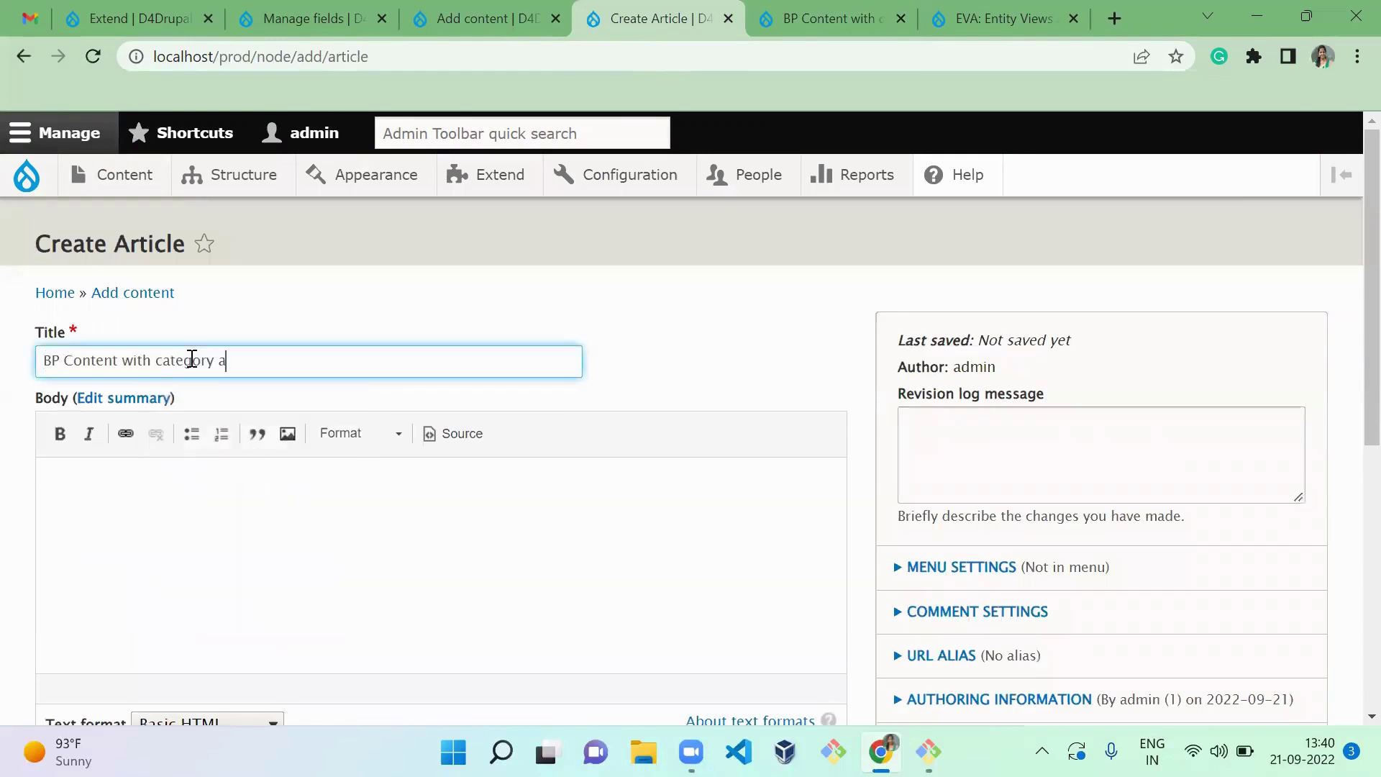
key(shift+Left)
text(b)
drag(44, 360, 62, 360)
text(Article)
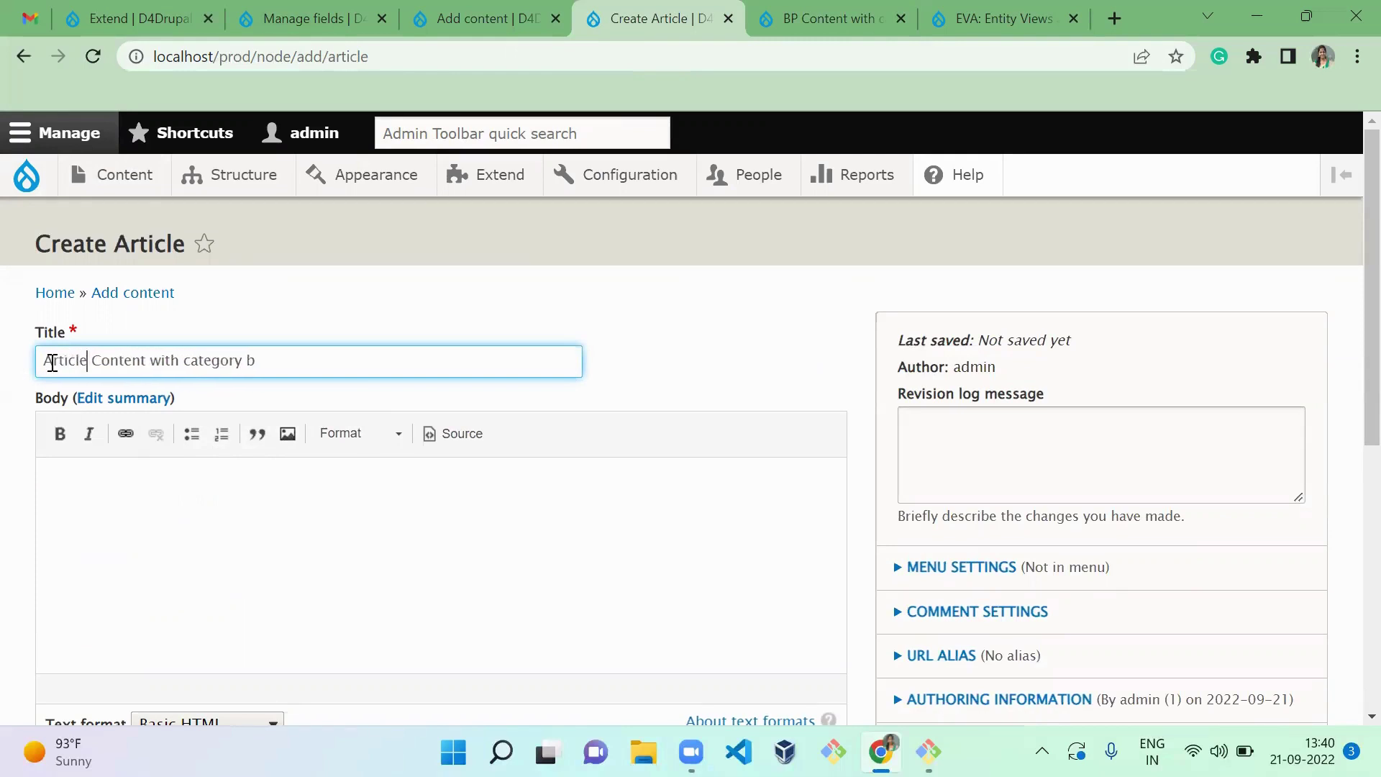
Step: Copy the article title into its body and set Category to b
key(ctrl+a)
key(ctrl+c)
click(194, 523)
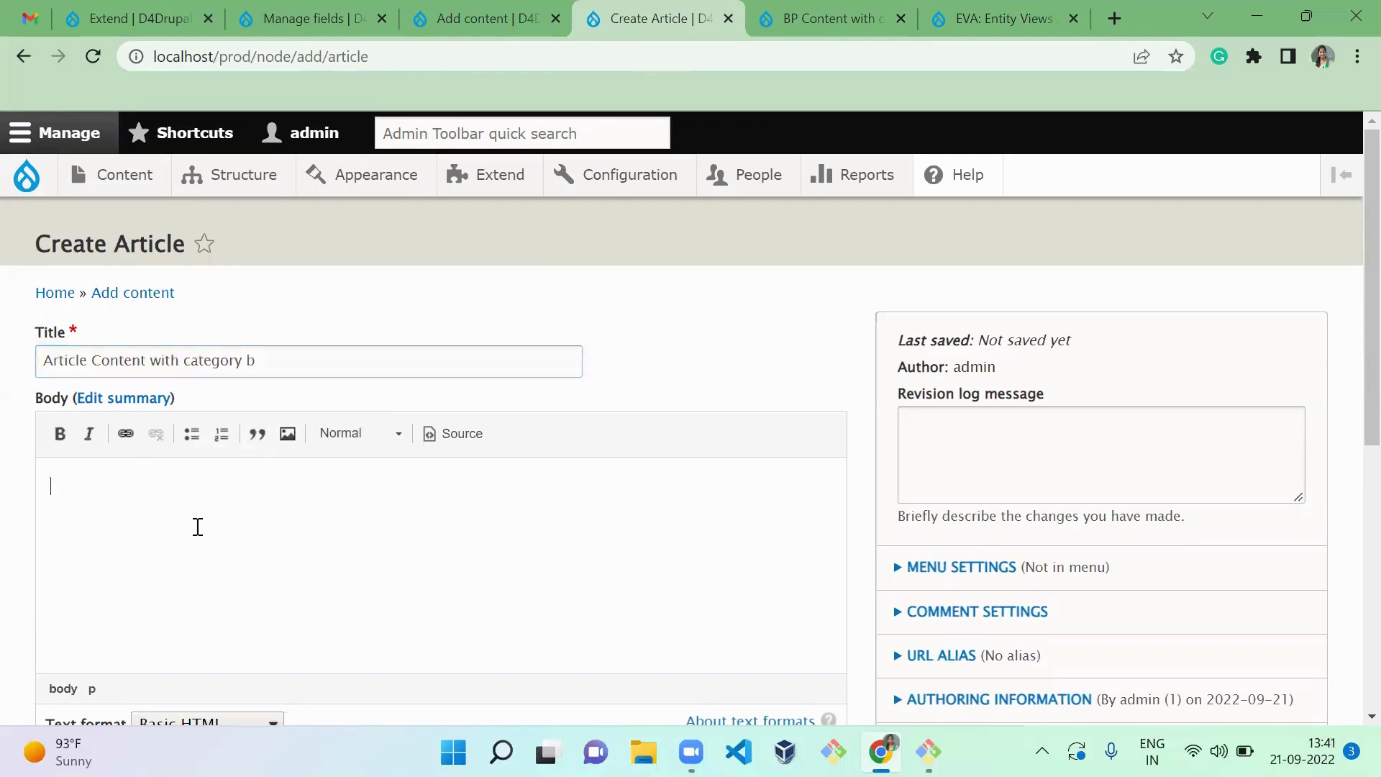
key(ctrl+v)
scroll(955, 481, down, 5)
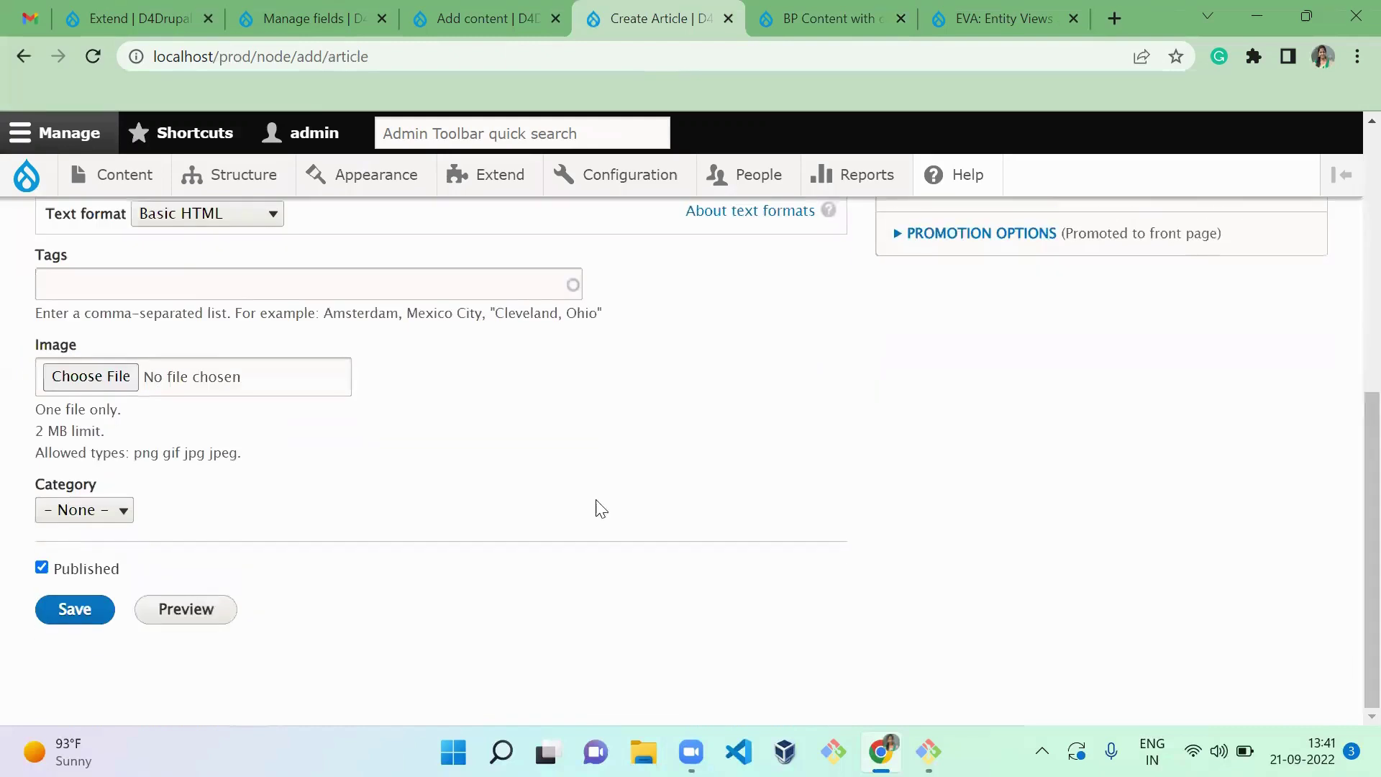
click(73, 521)
click(77, 583)
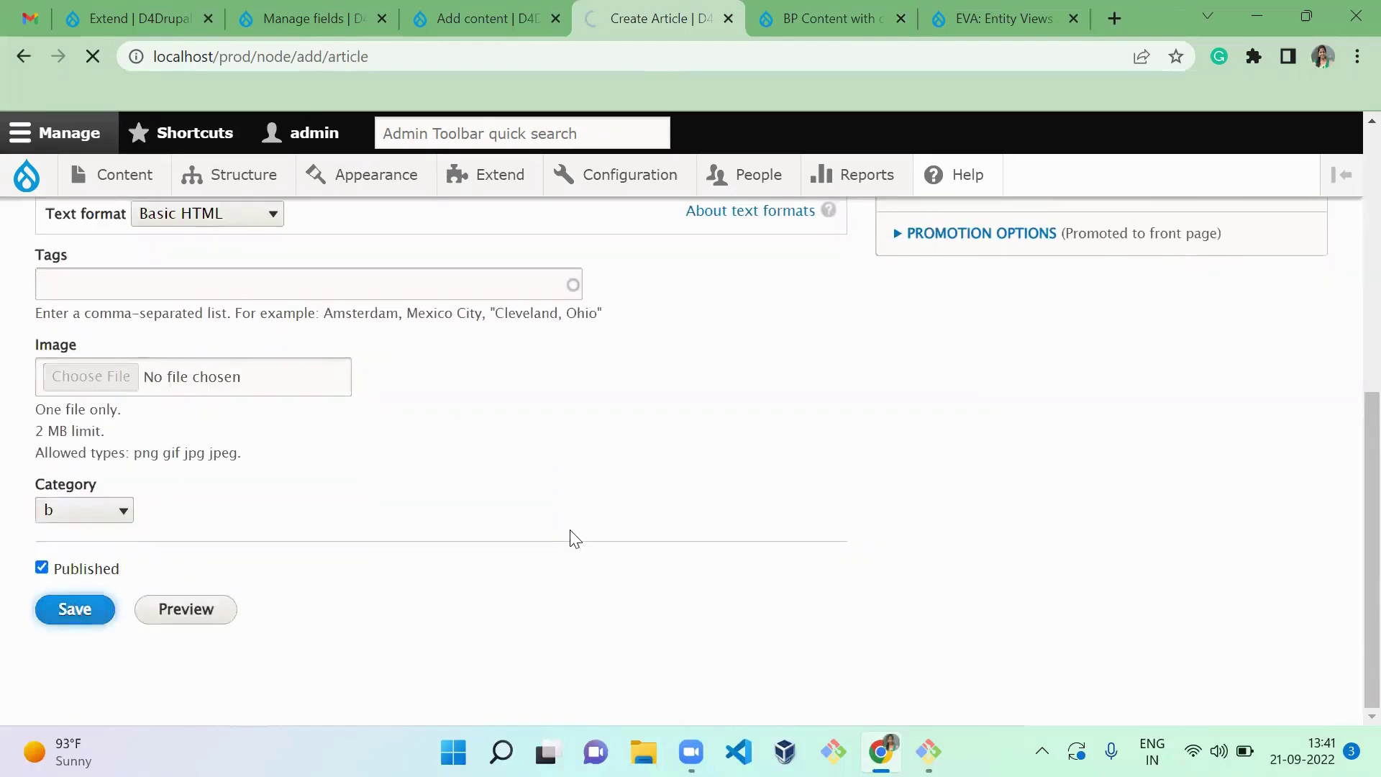
key(ctrl+Tab)
Step: Start a new Basic page titled 'BP Content with category b'
mouse_move(119, 174)
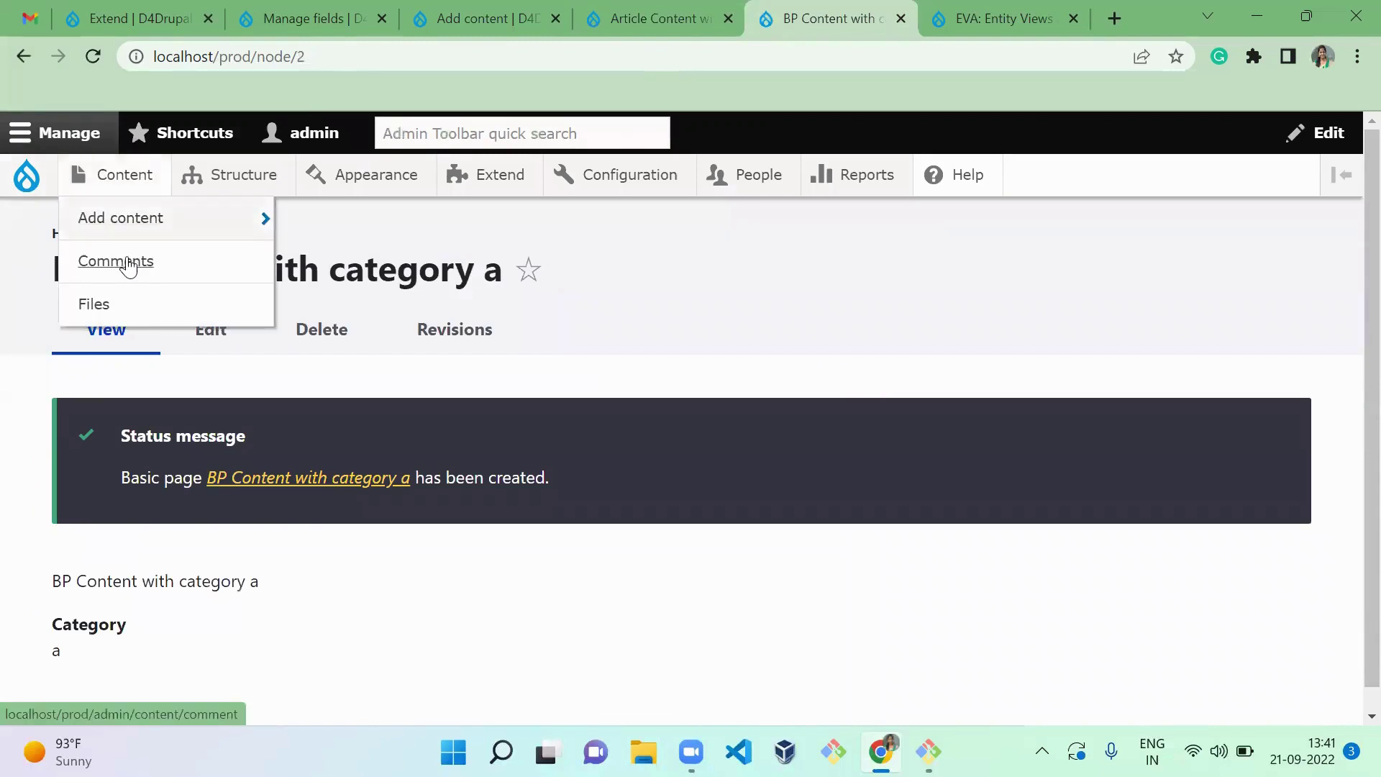
mouse_move(160, 214)
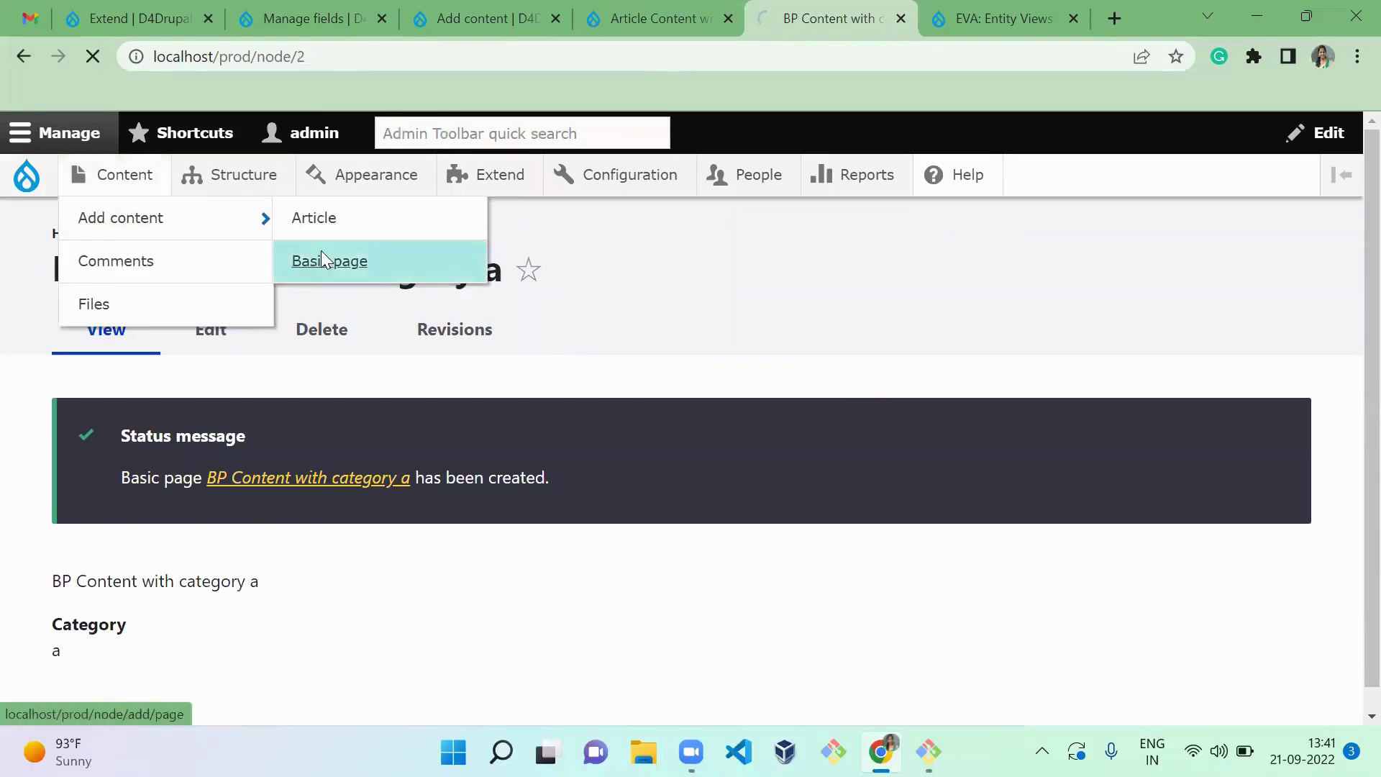
click(320, 259)
click(247, 359)
key(ctrl+v)
text(b)
double_click(63, 354)
text(BP)
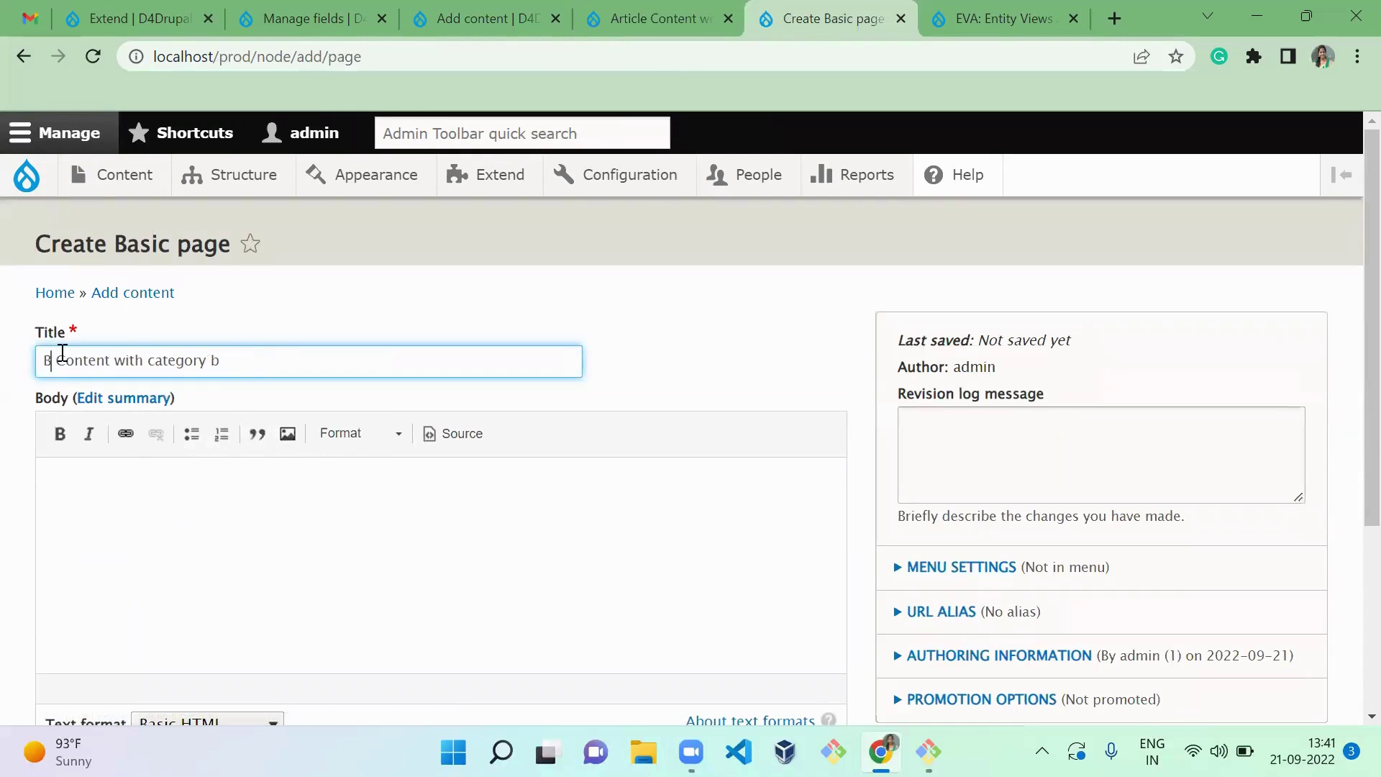
Step: Paste the title as body text, set Category to b, and save the basic page
key(Tab)
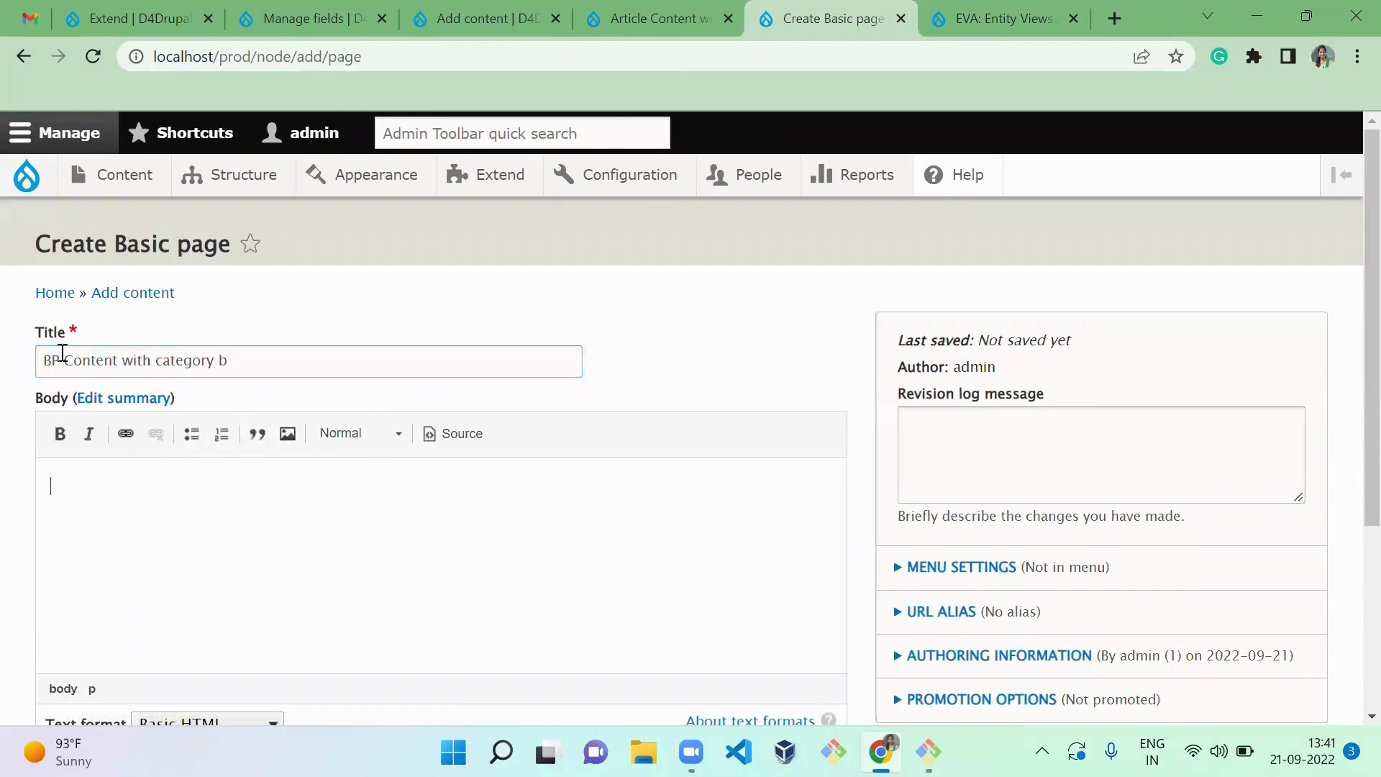
key(ctrl+v)
scroll(1350, 350, down, 4)
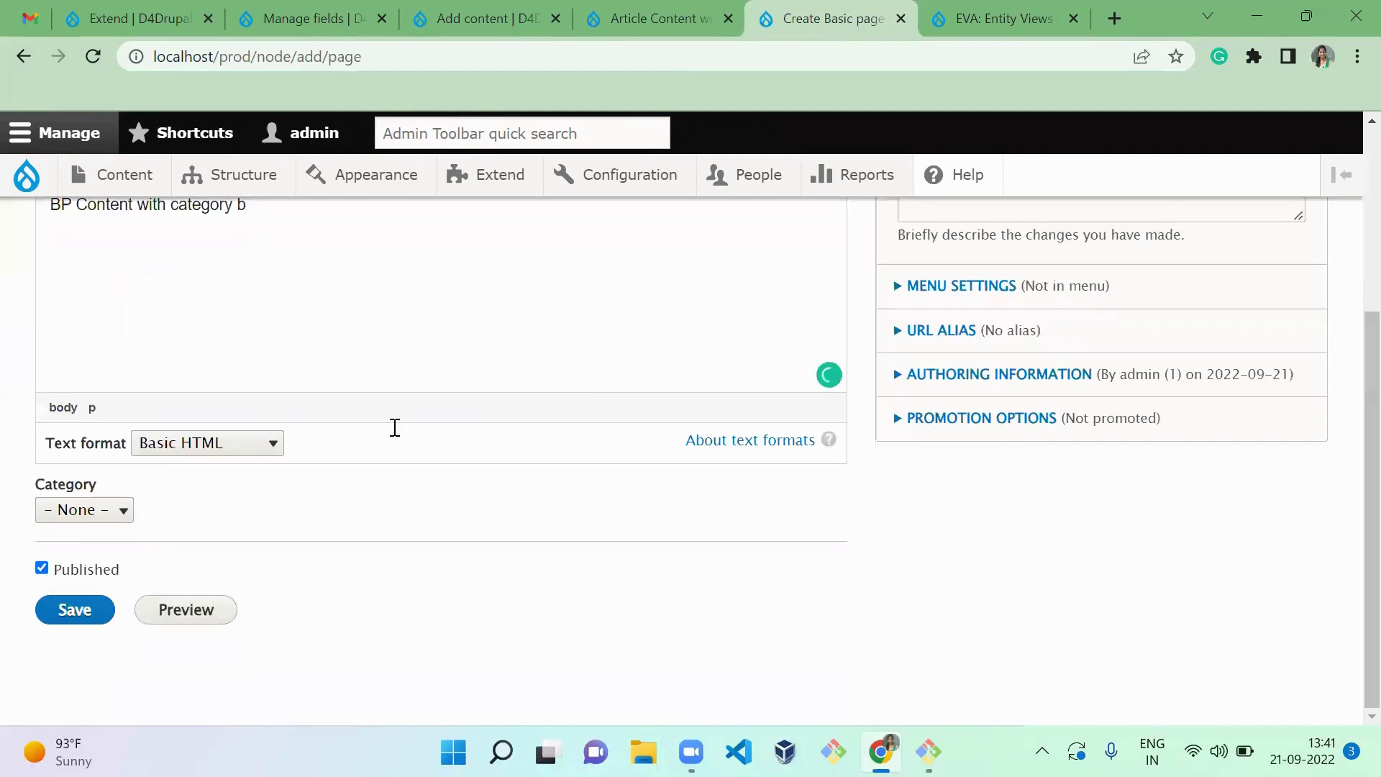
click(108, 514)
click(92, 576)
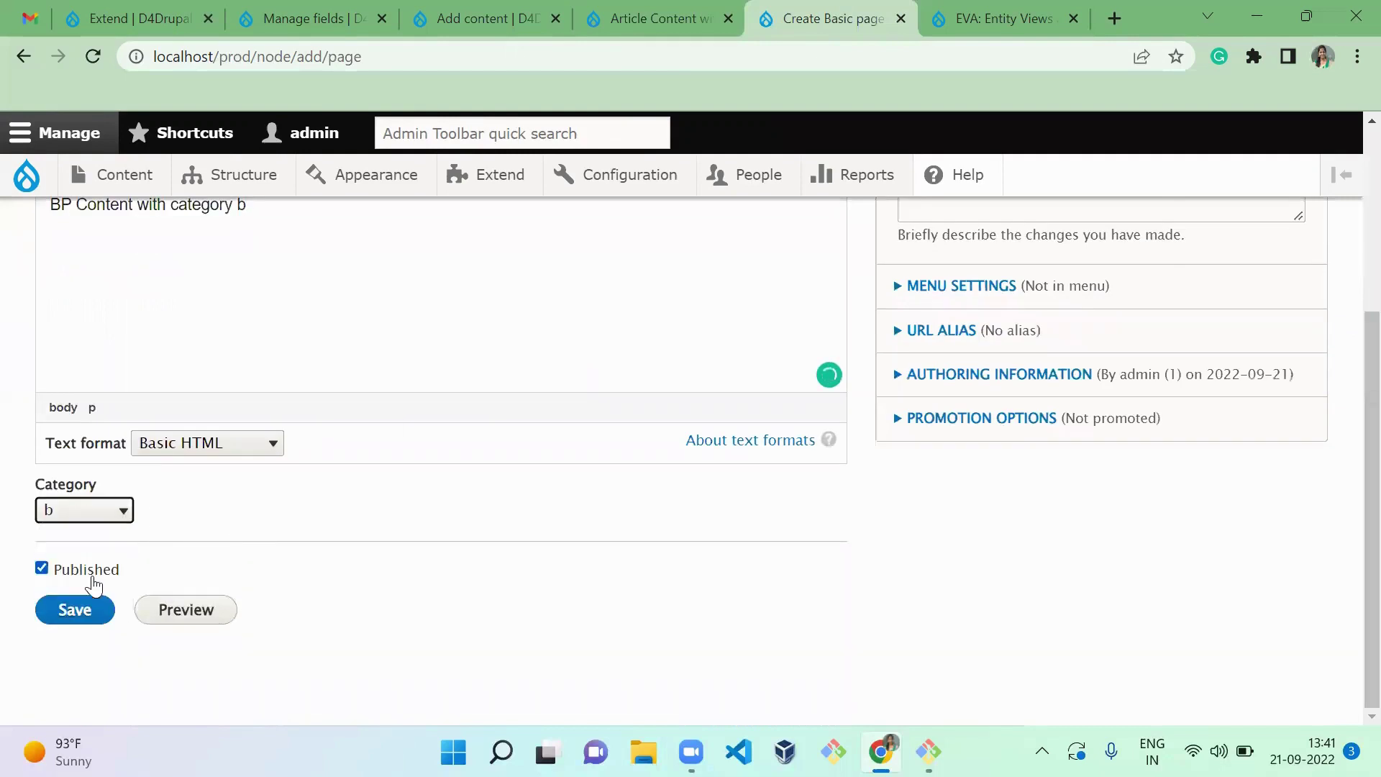
click(81, 614)
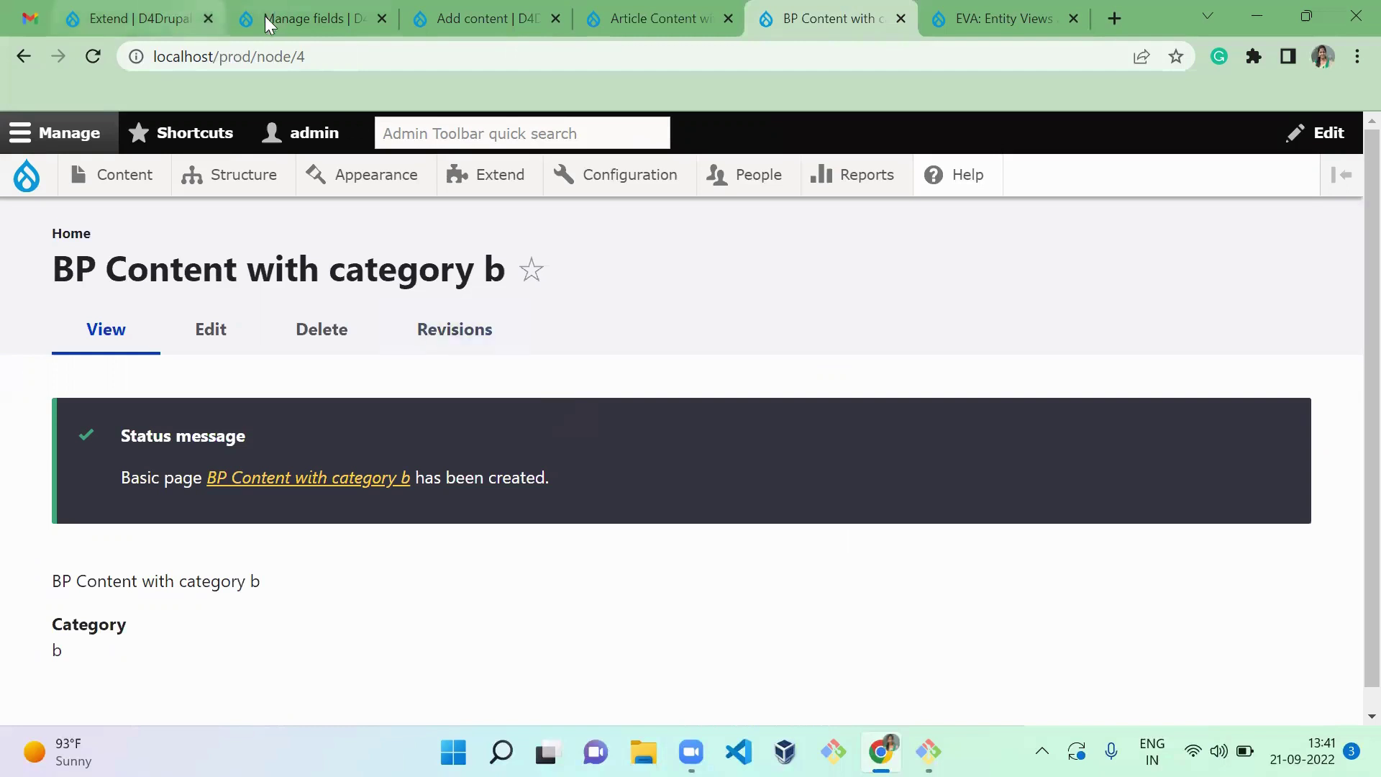
Step: Start a new view named 'EVA View'
mouse_move(248, 176)
mouse_move(290, 568)
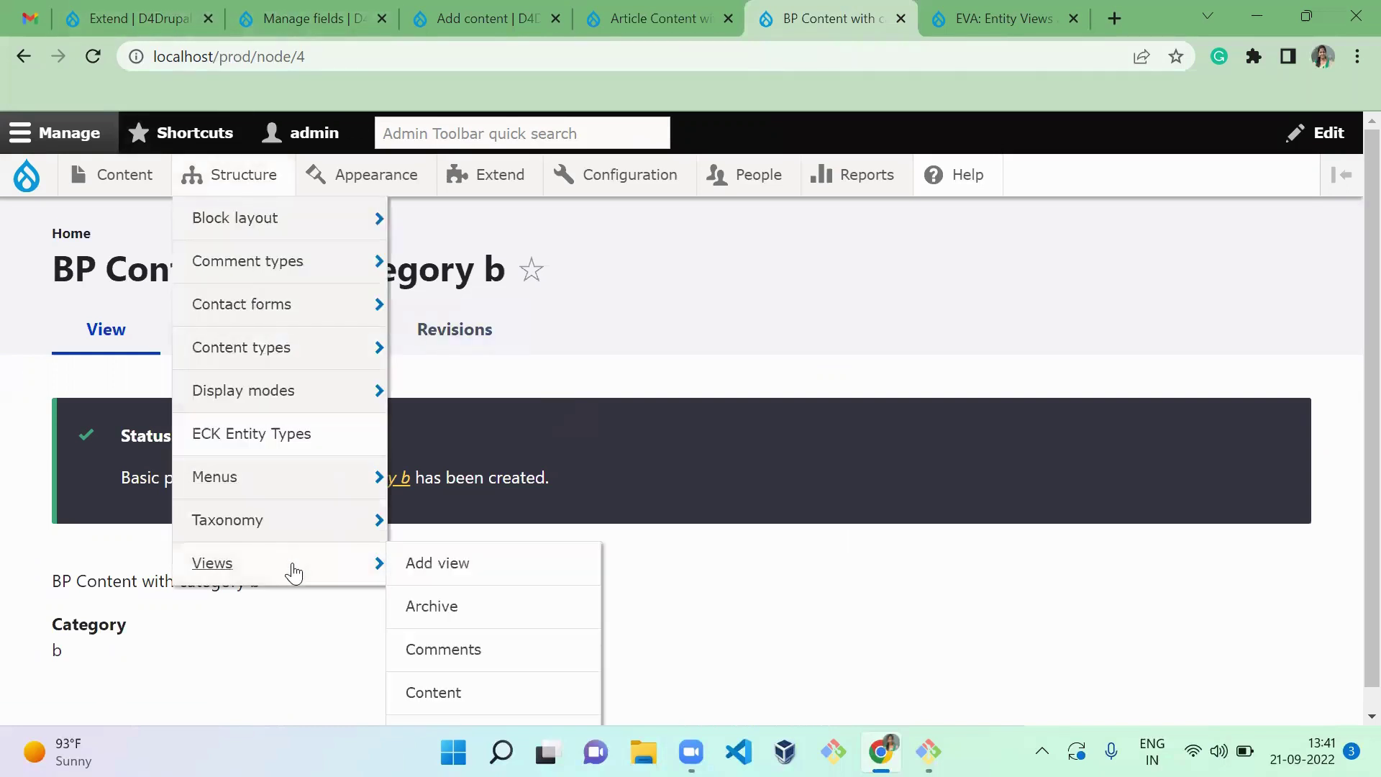
click(434, 557)
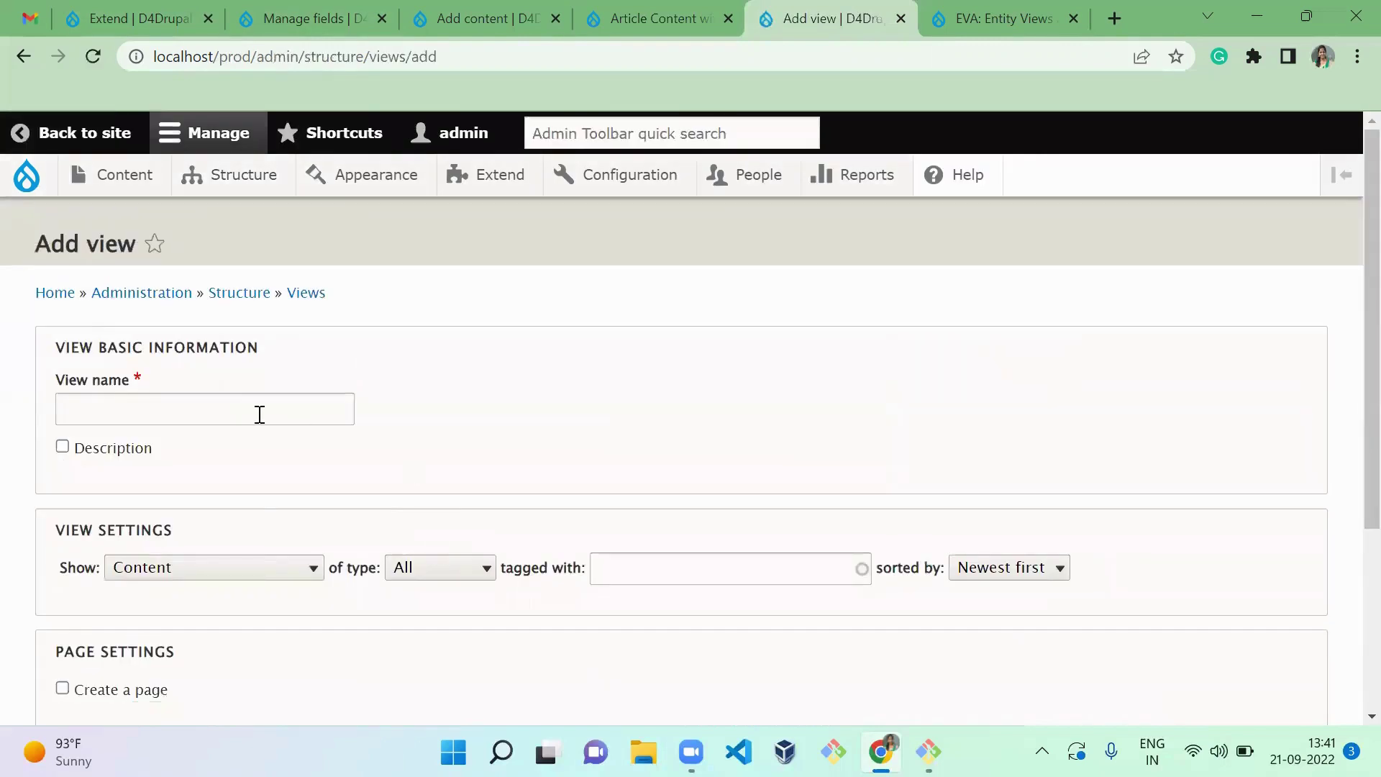
click(260, 413)
text(E)
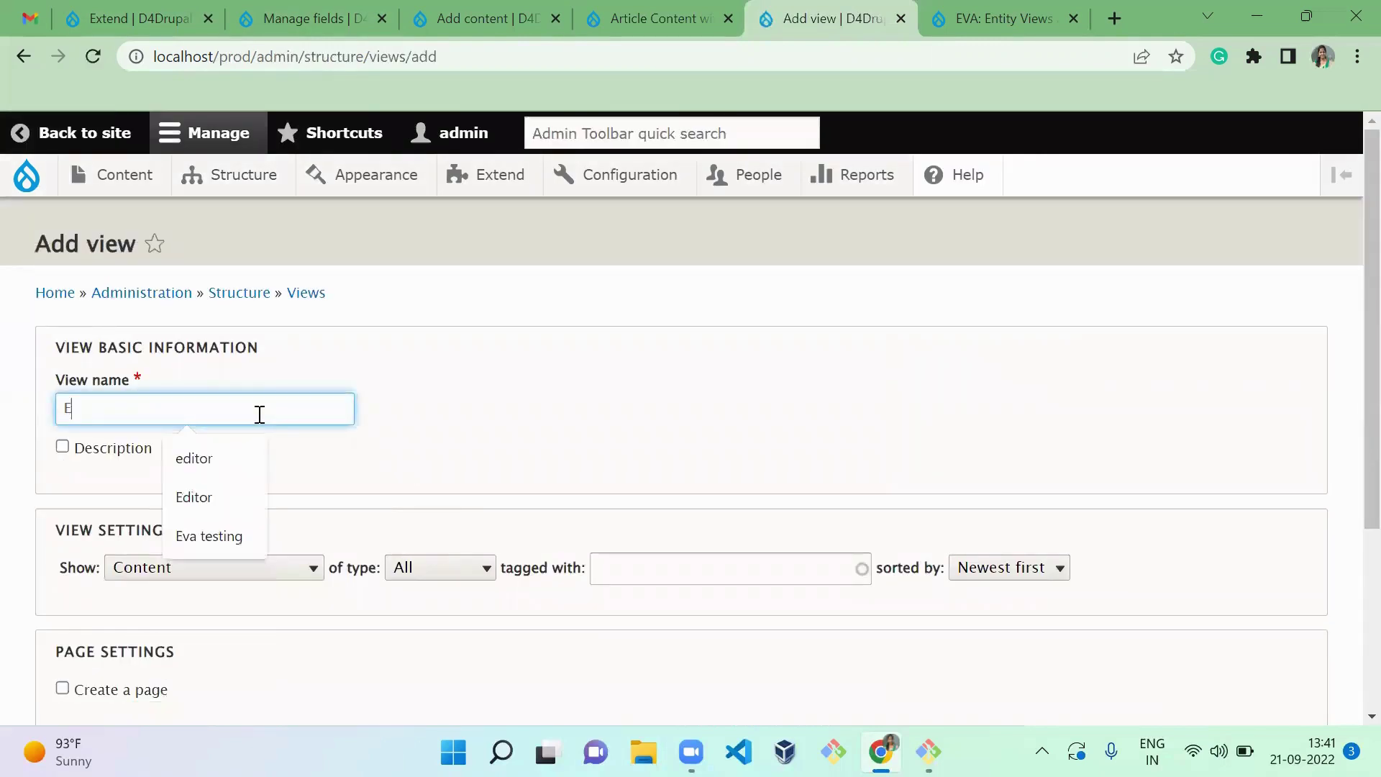
text(VA View)
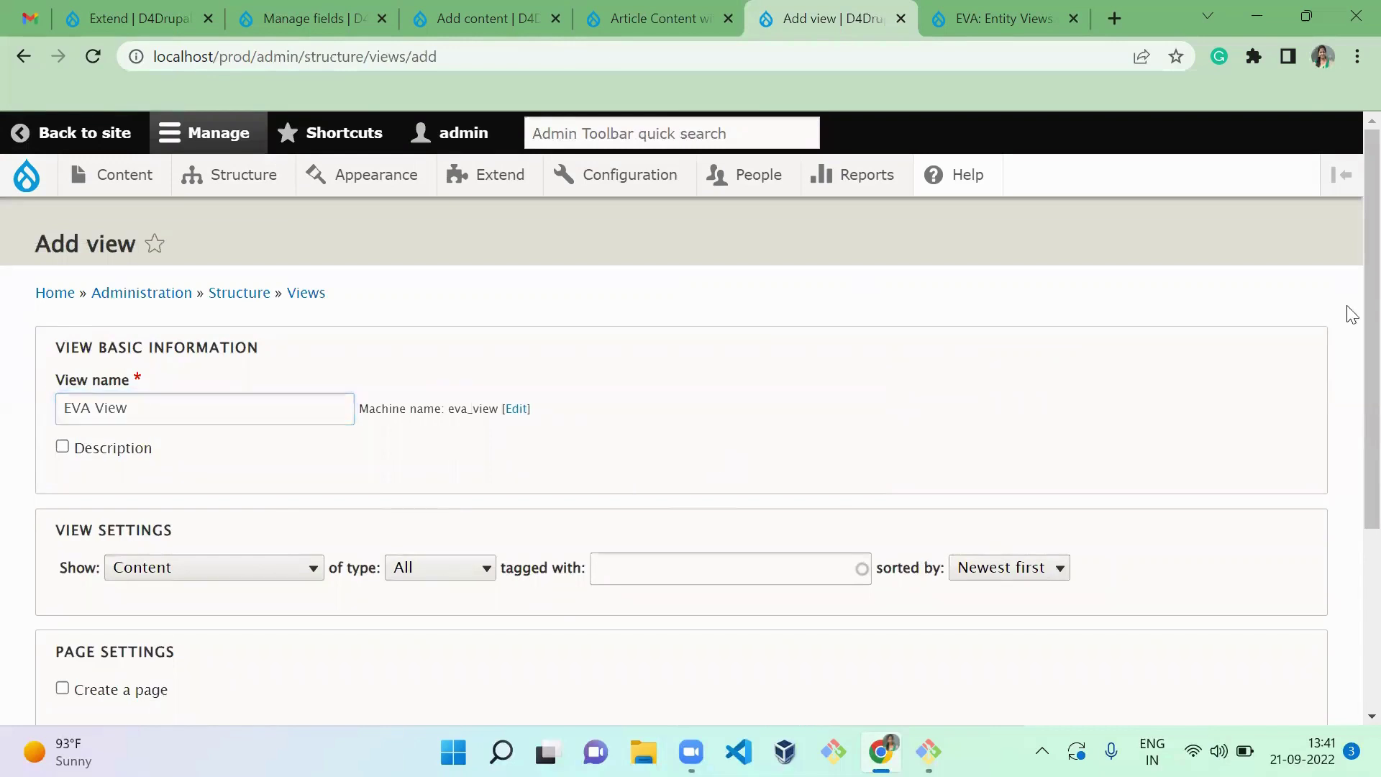
Step: Limit the view to Basic page content, add a page display, and save and edit
scroll(1347, 316, down, 3)
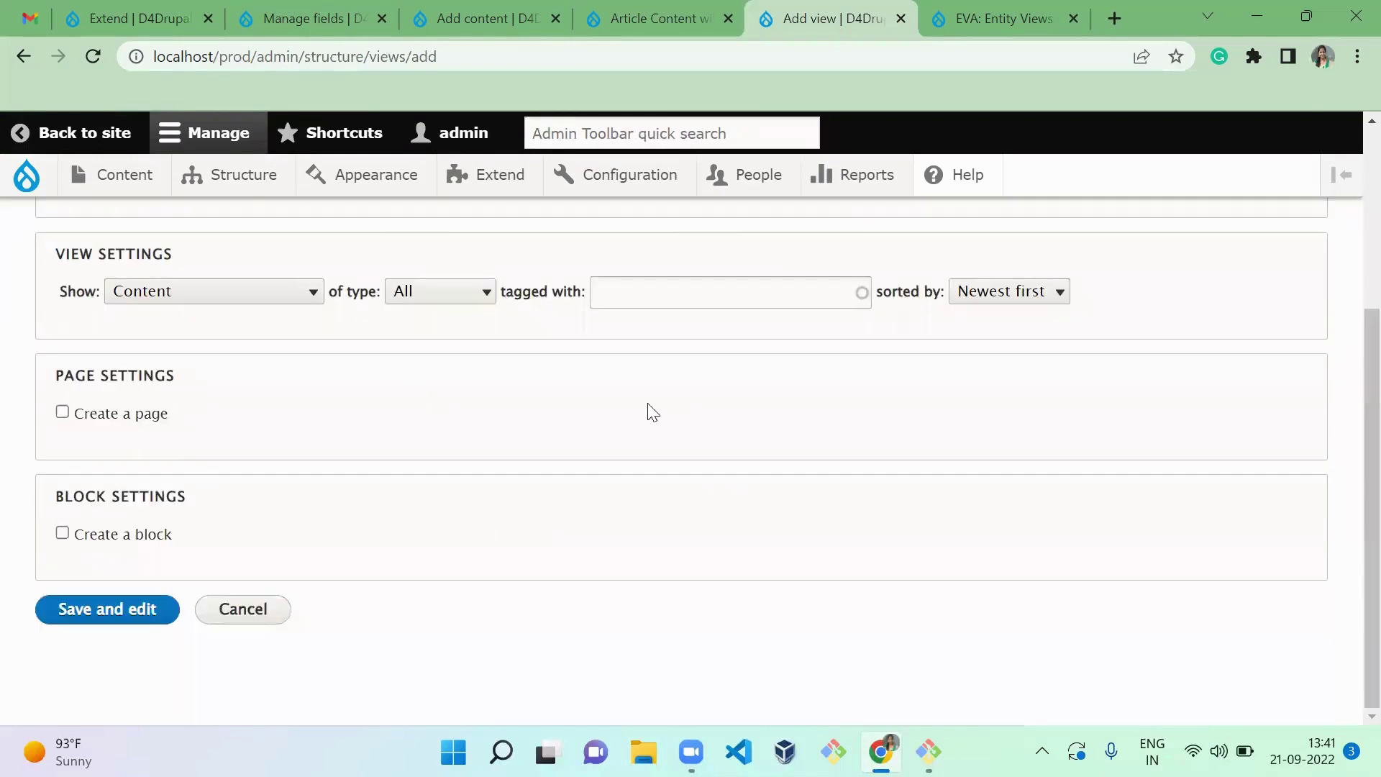
click(438, 296)
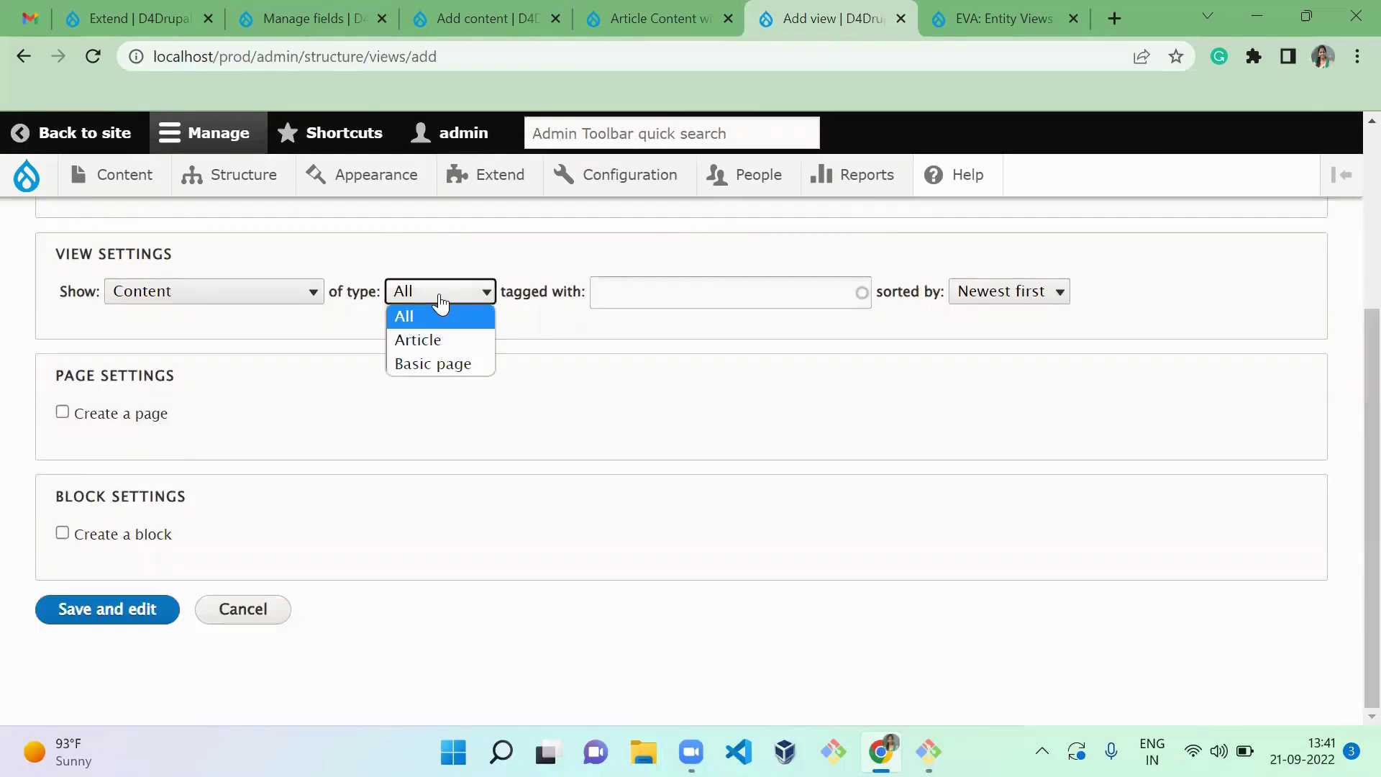
click(444, 365)
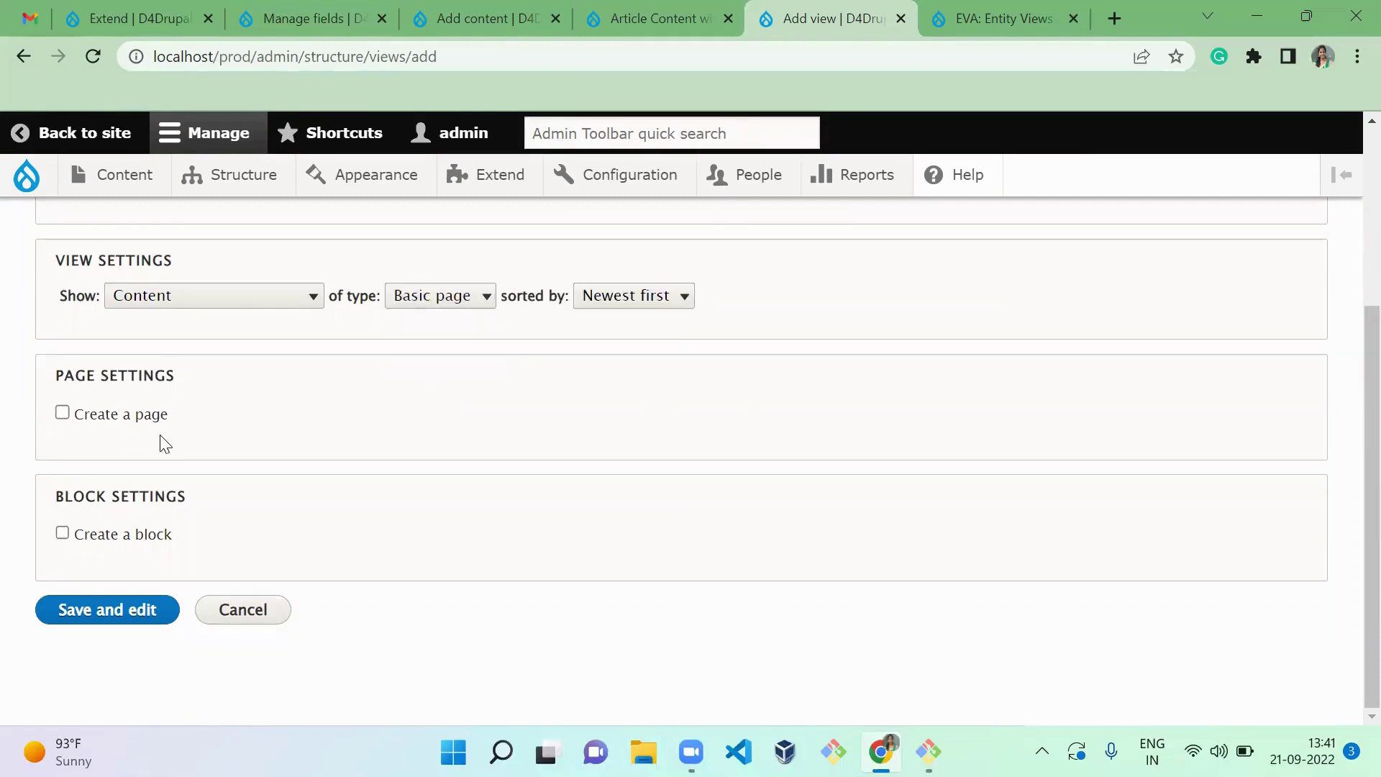
click(113, 415)
drag(1371, 383, 1350, 587)
click(91, 620)
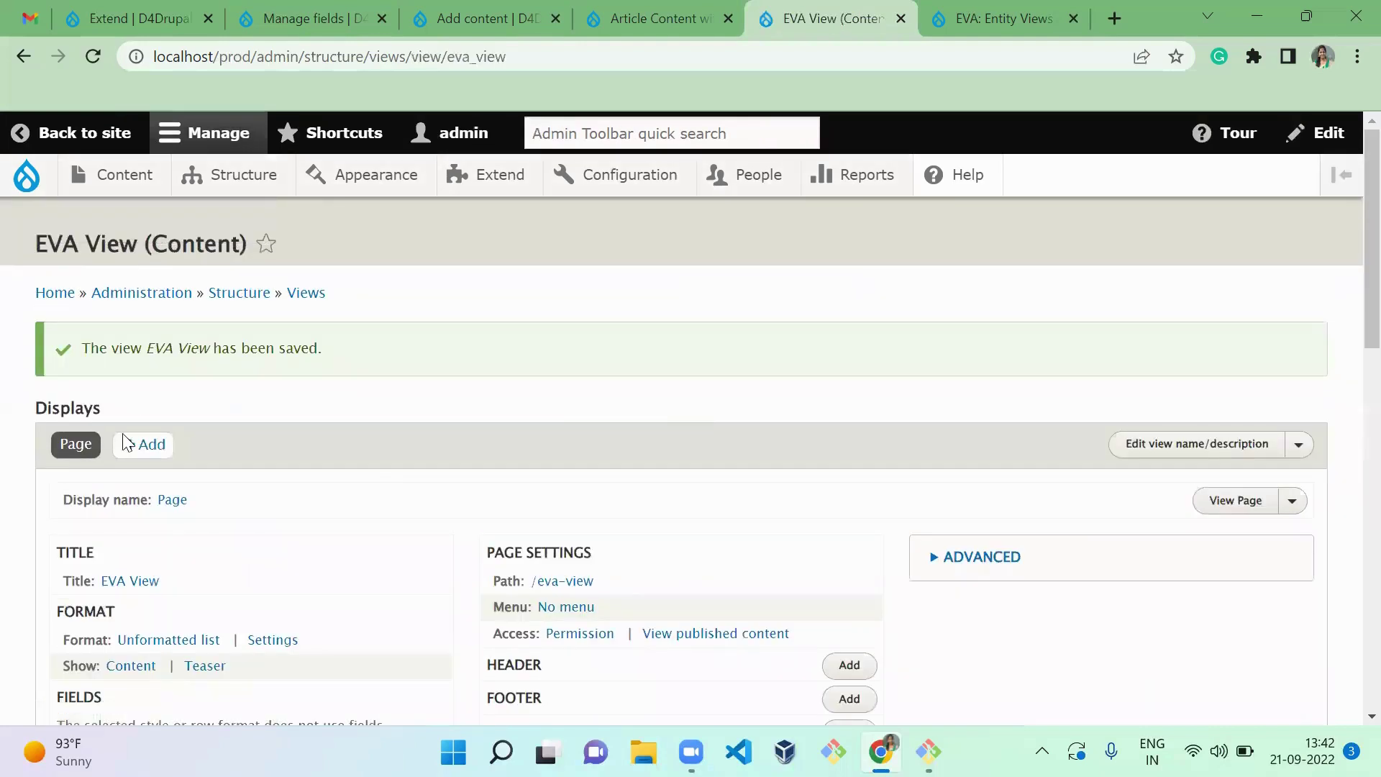
Step: Add an EVA display to EVA View
click(139, 444)
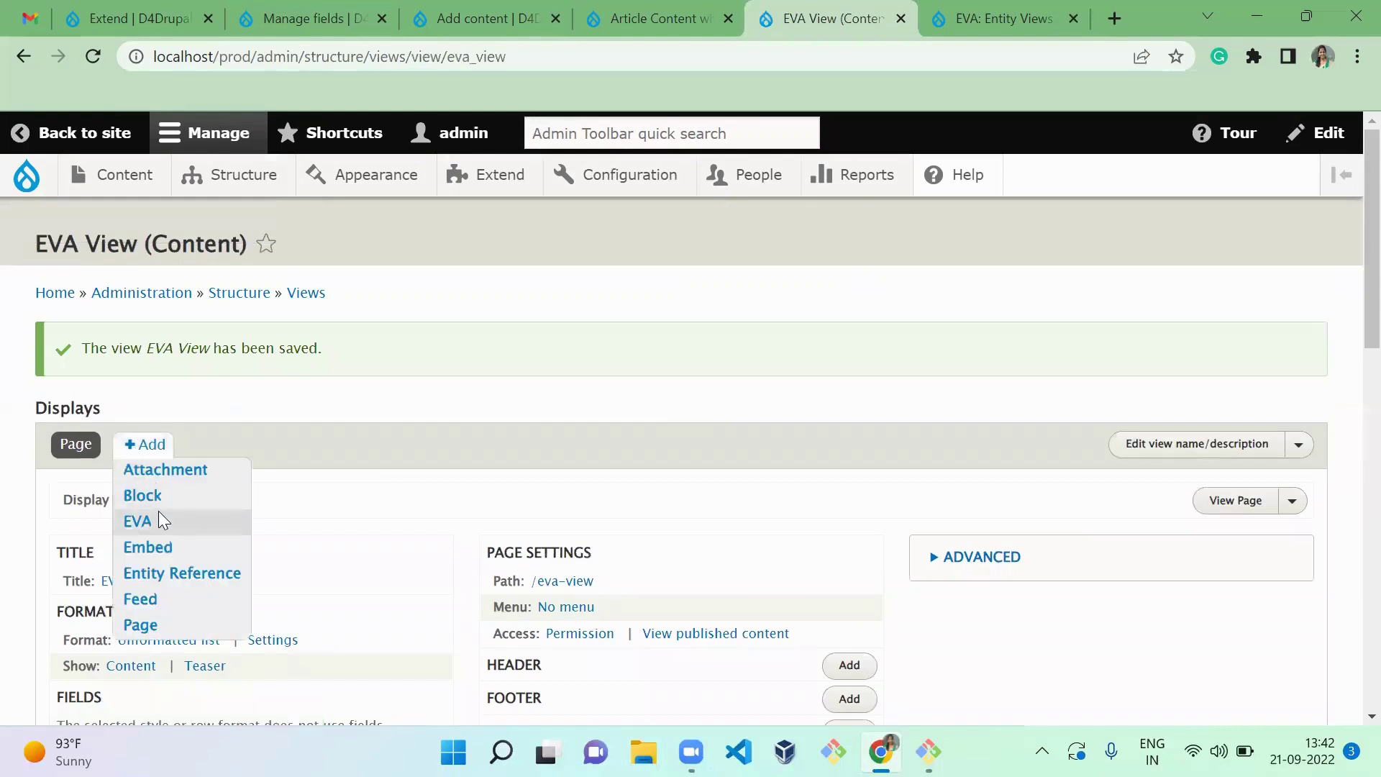
click(135, 523)
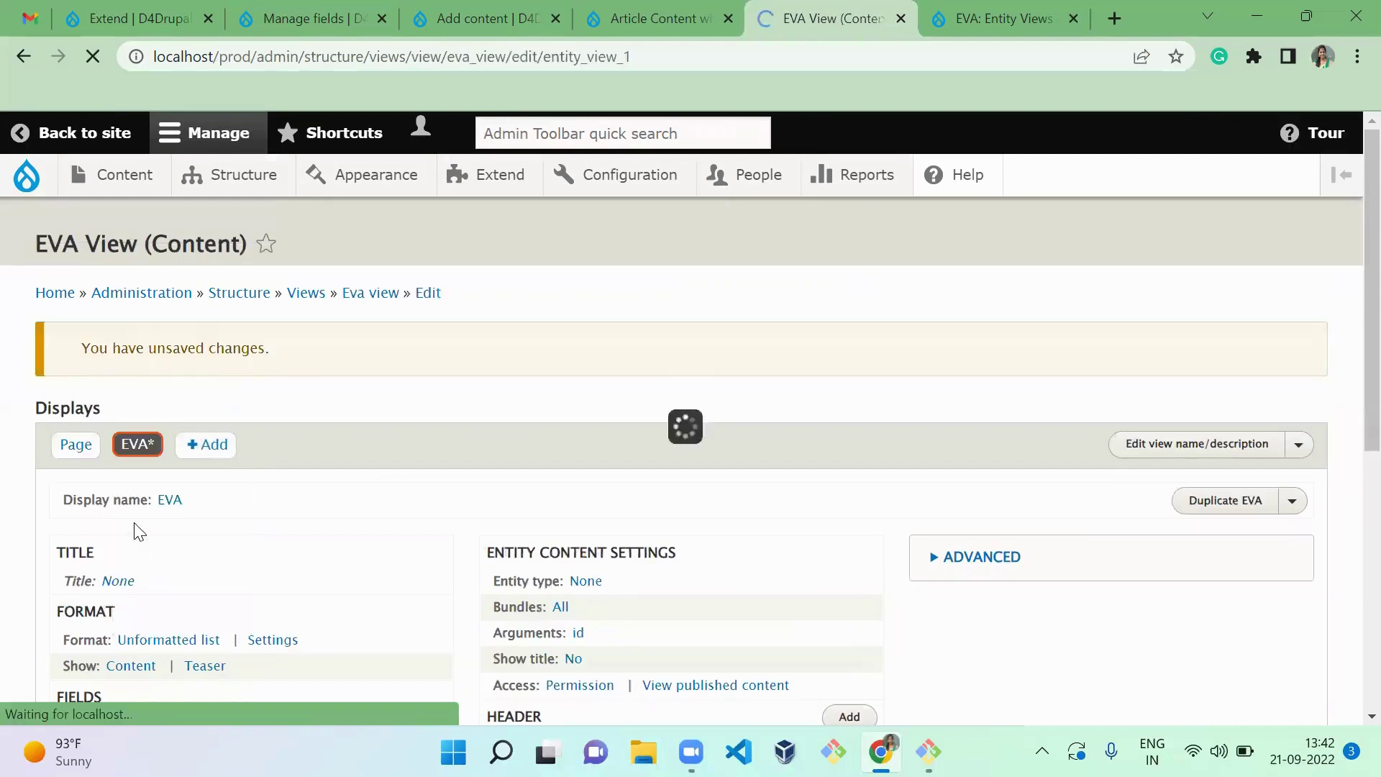
scroll(429, 411, down, 1)
scroll(425, 408, down, 2)
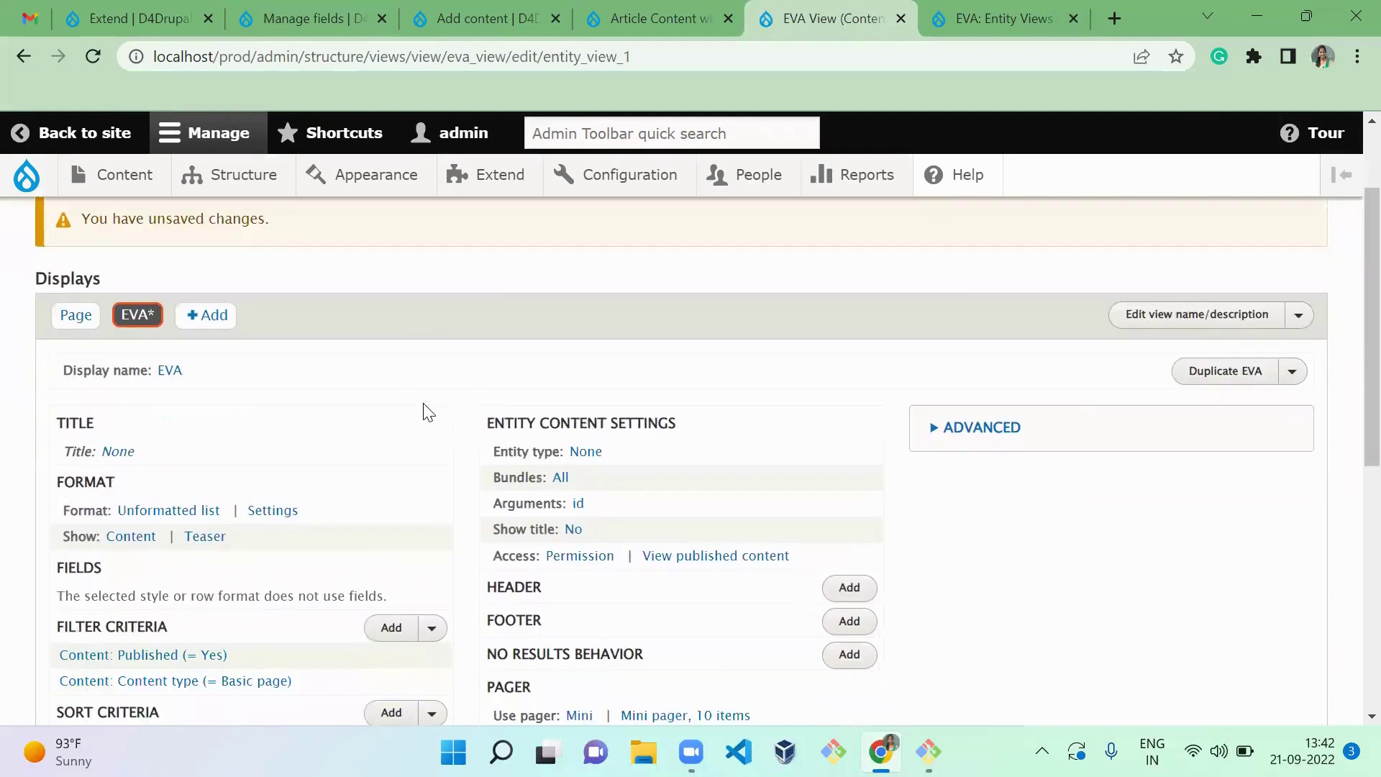
Step: Title the EVA display 'AVA View' for this display only and bring up its entity type options
click(109, 451)
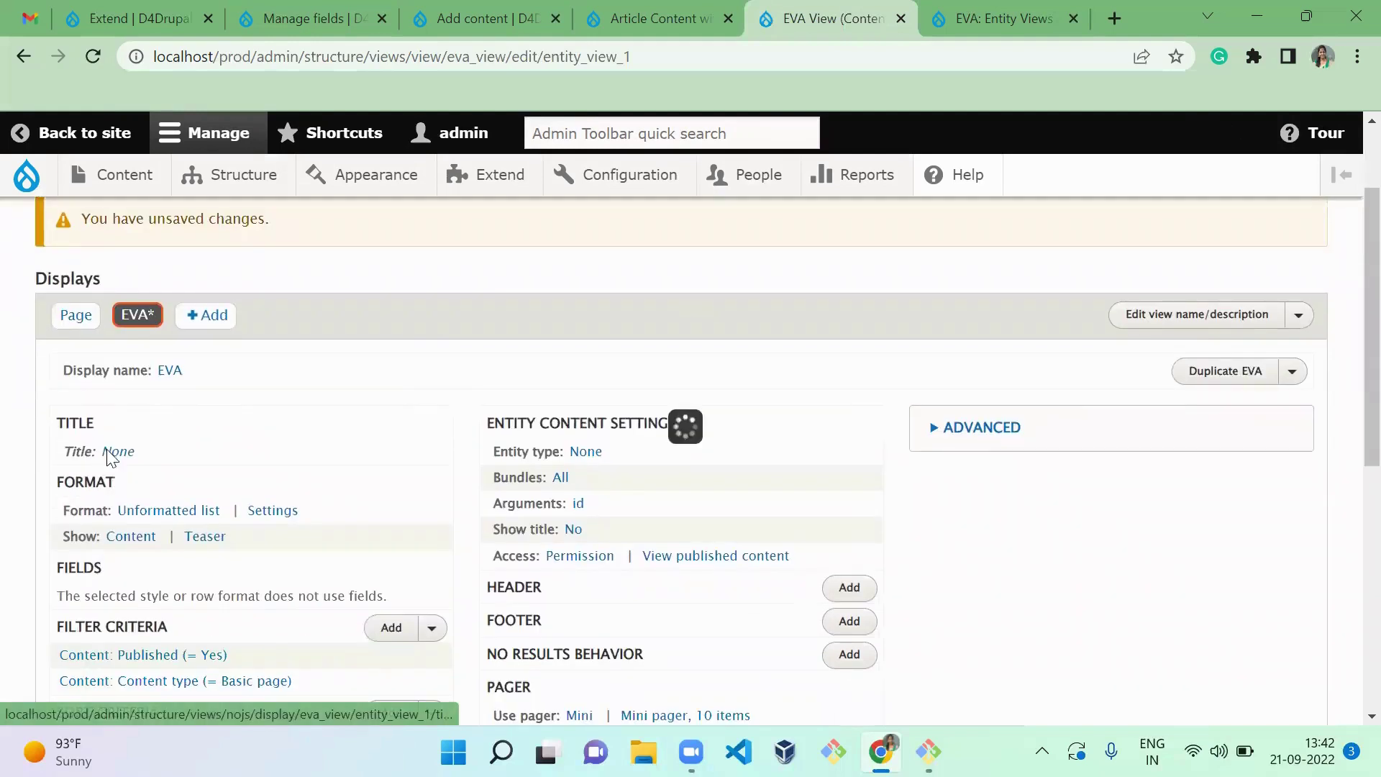
click(262, 449)
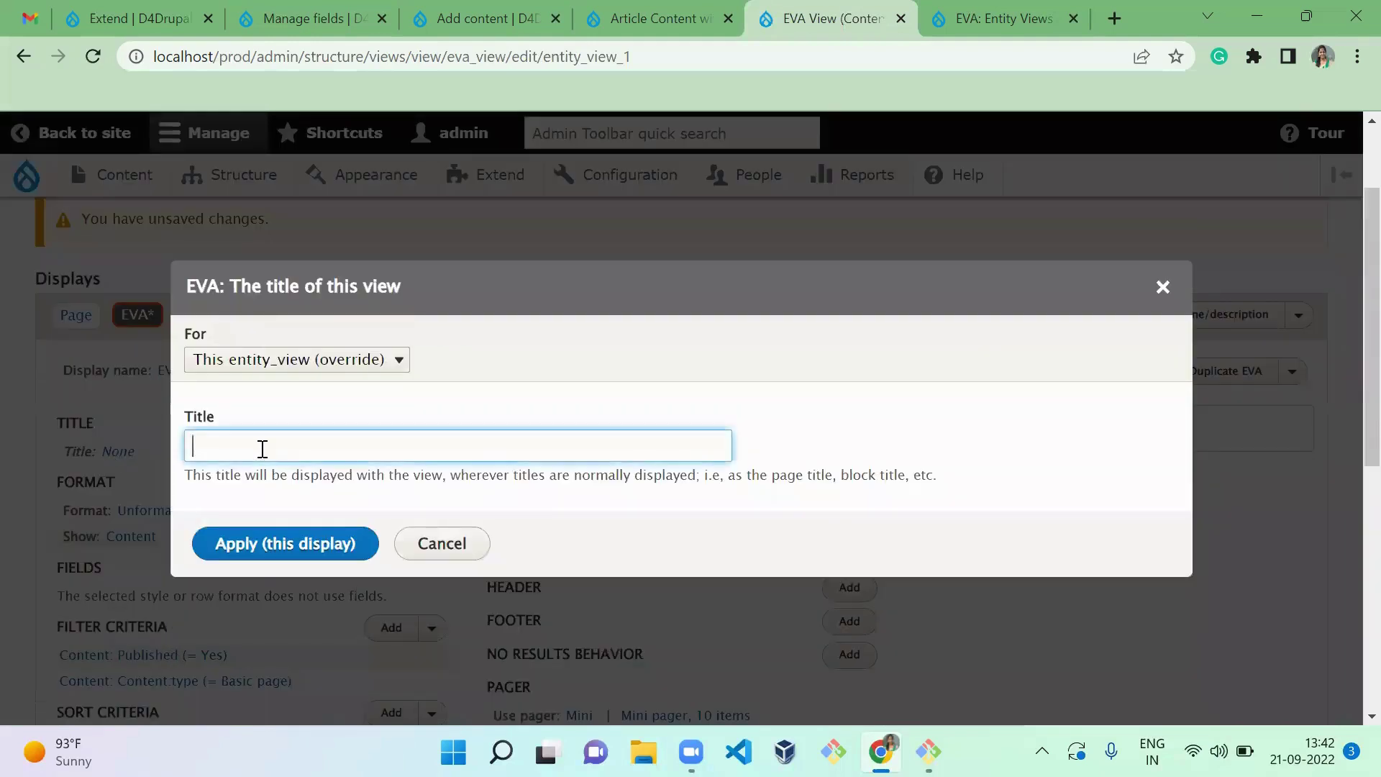
text(AVA View)
click(290, 545)
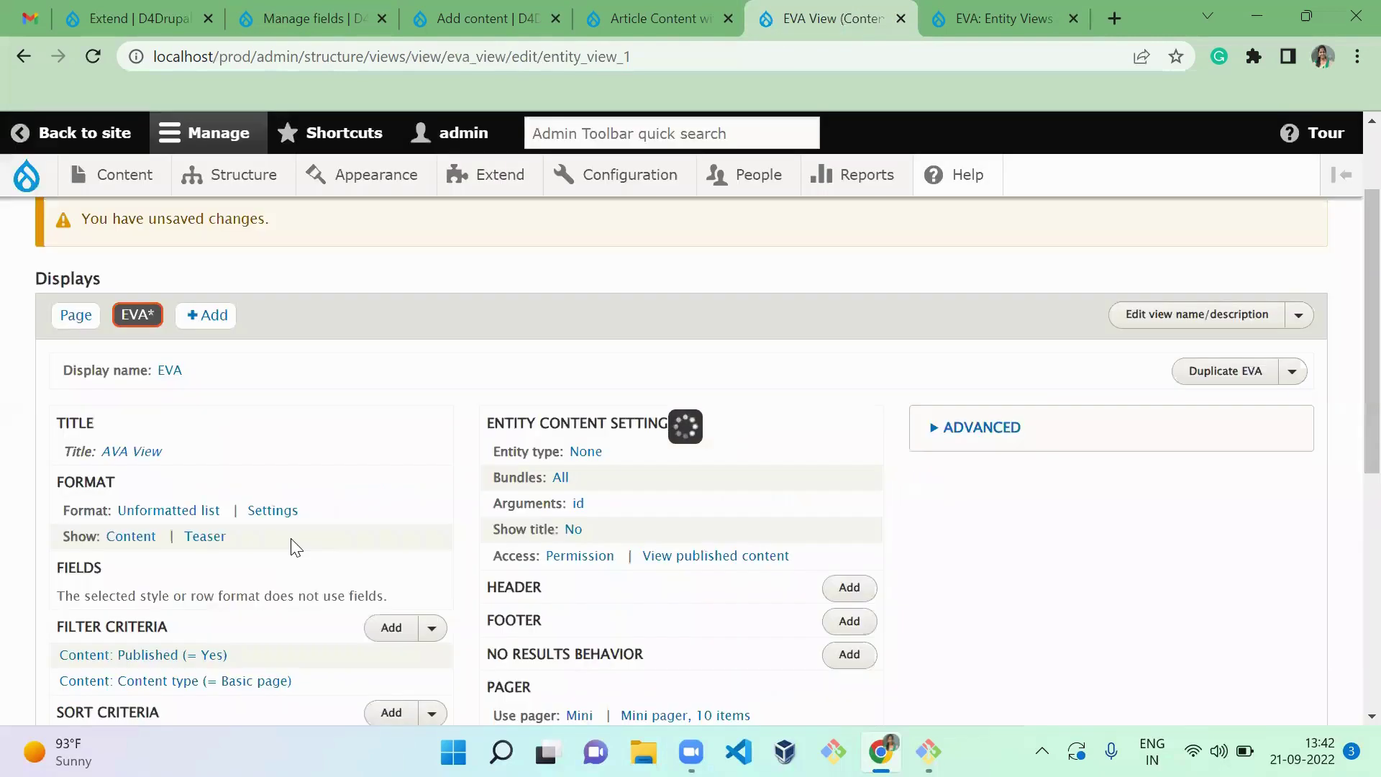
click(597, 454)
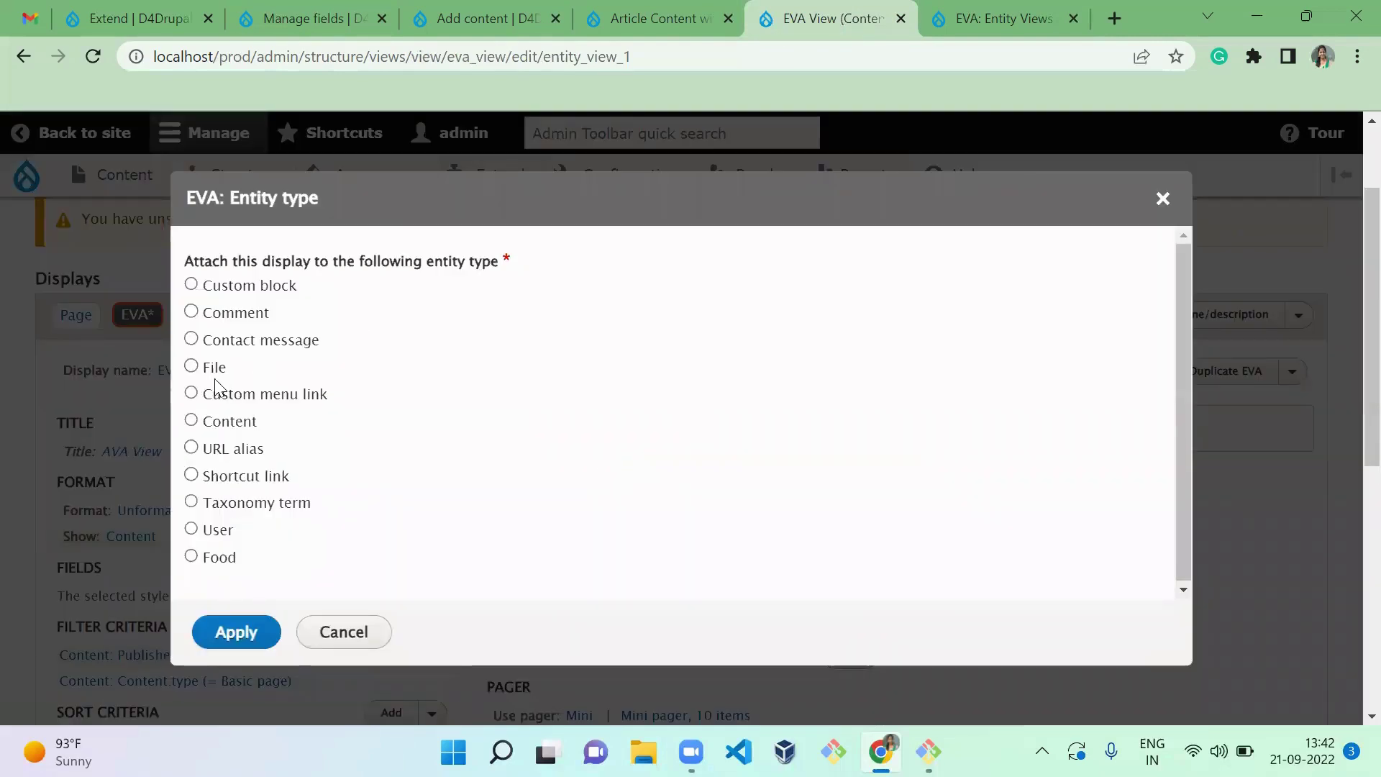
Step: Attach the EVA display to Content entities of the Article bundle
click(240, 423)
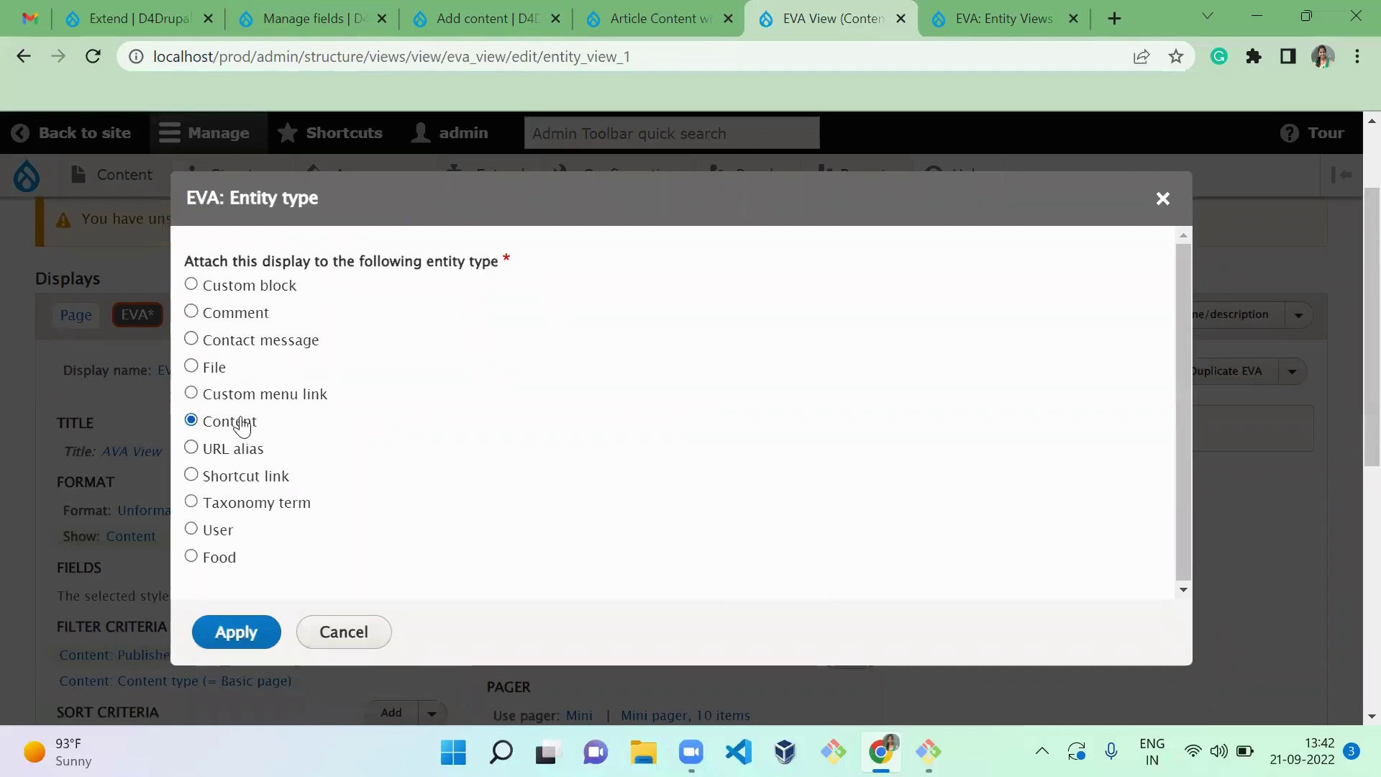
click(249, 631)
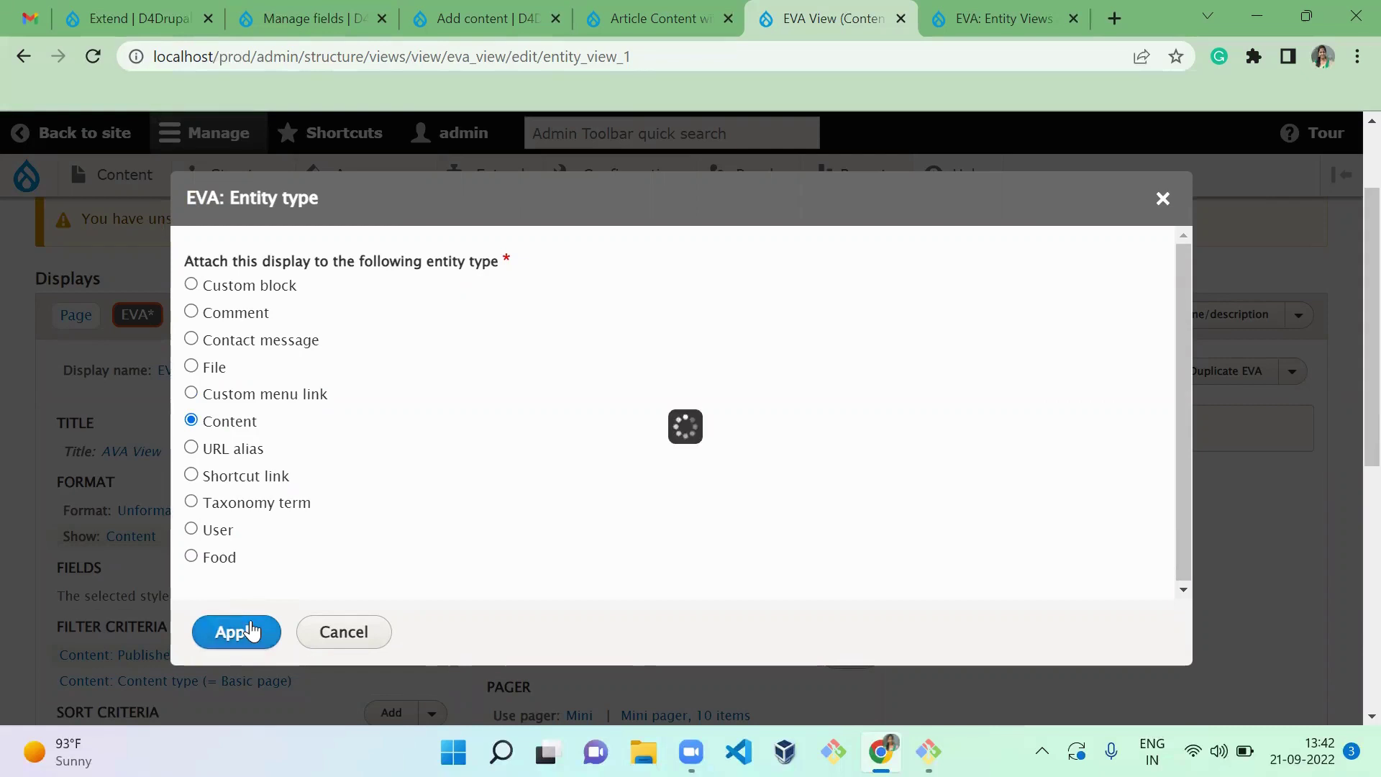
click(558, 480)
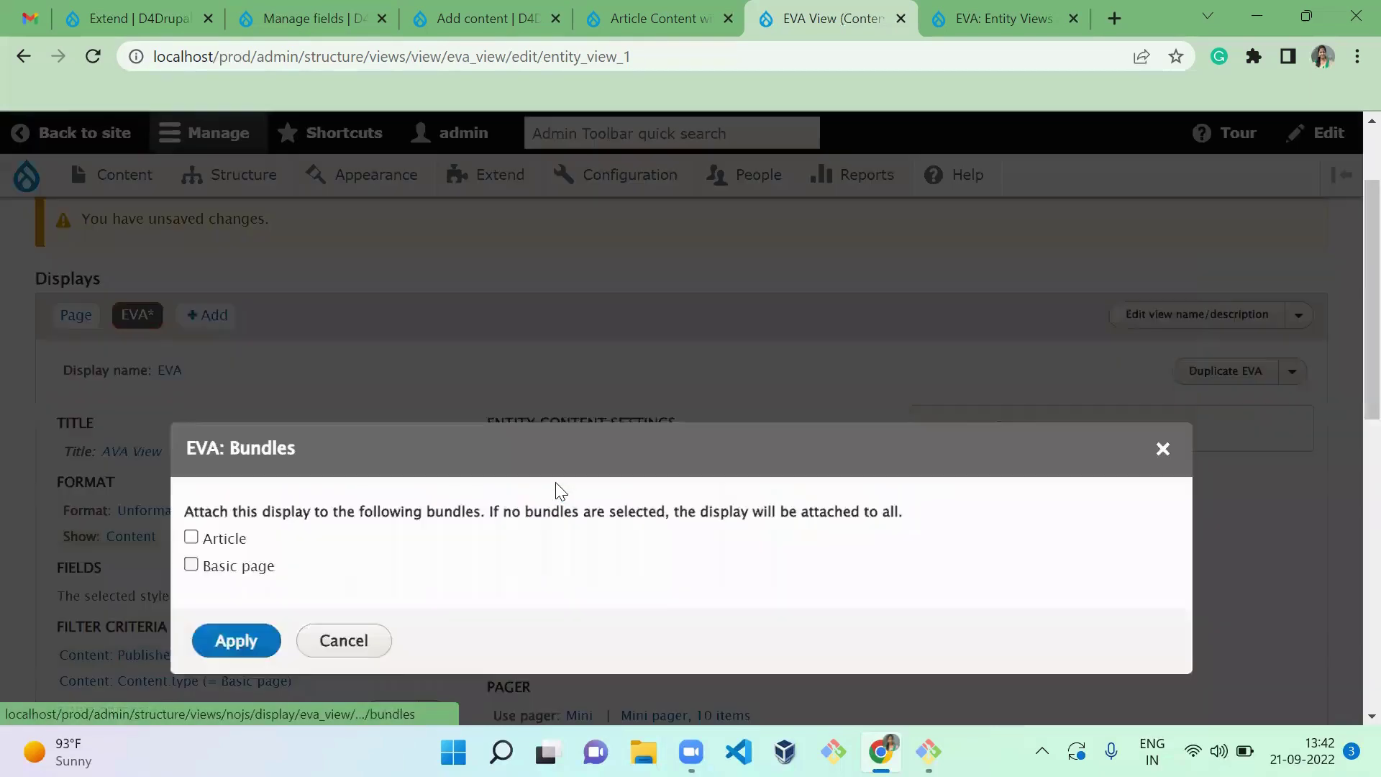
click(222, 411)
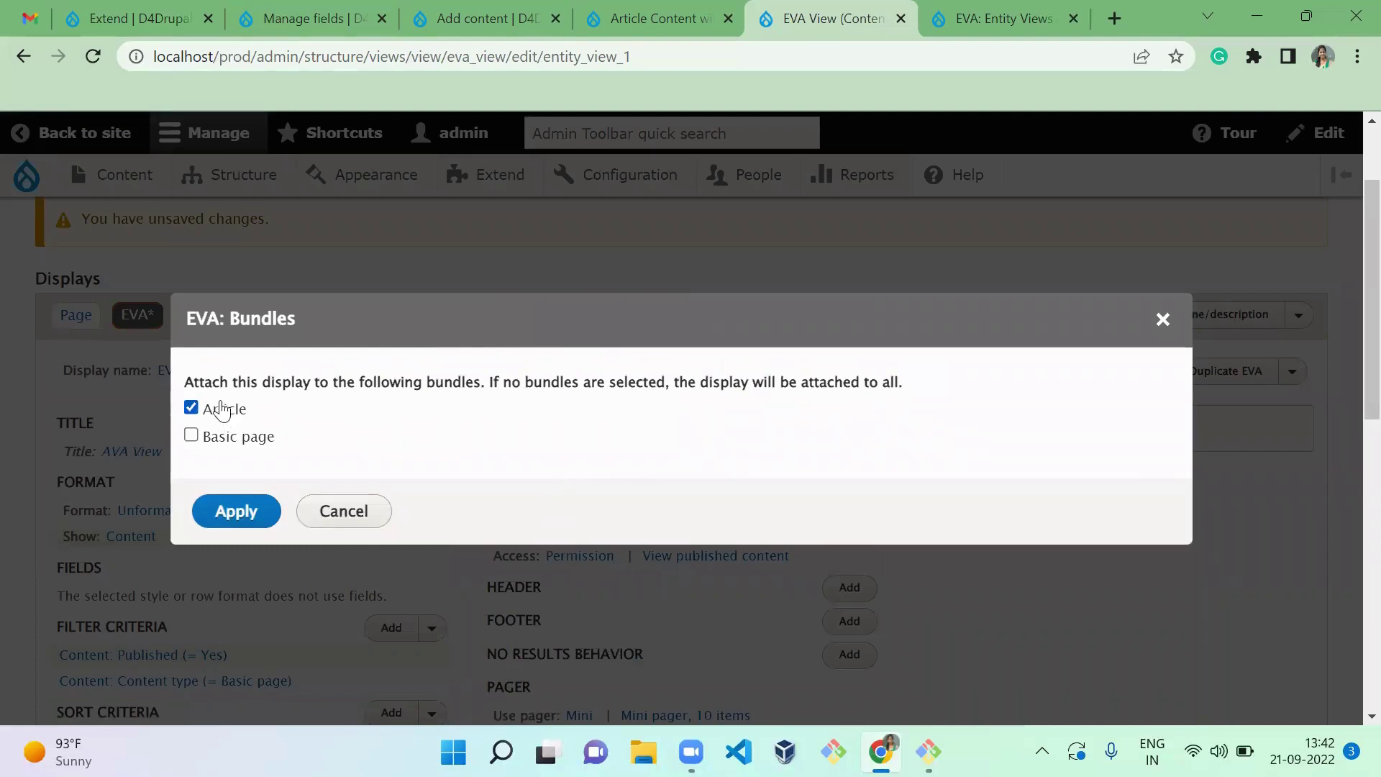
click(262, 521)
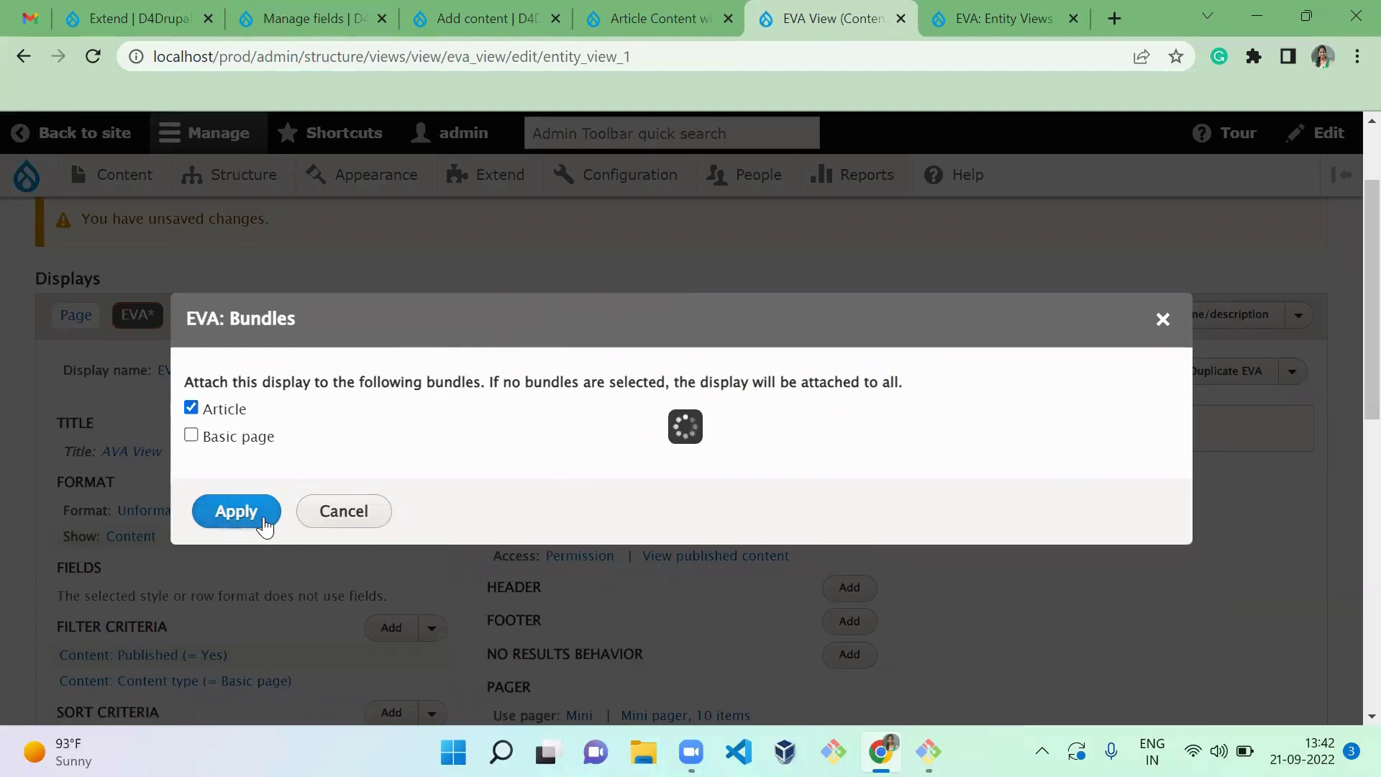
Step: Leave the entity ID argument unchanged and set Show title to Yes
click(580, 504)
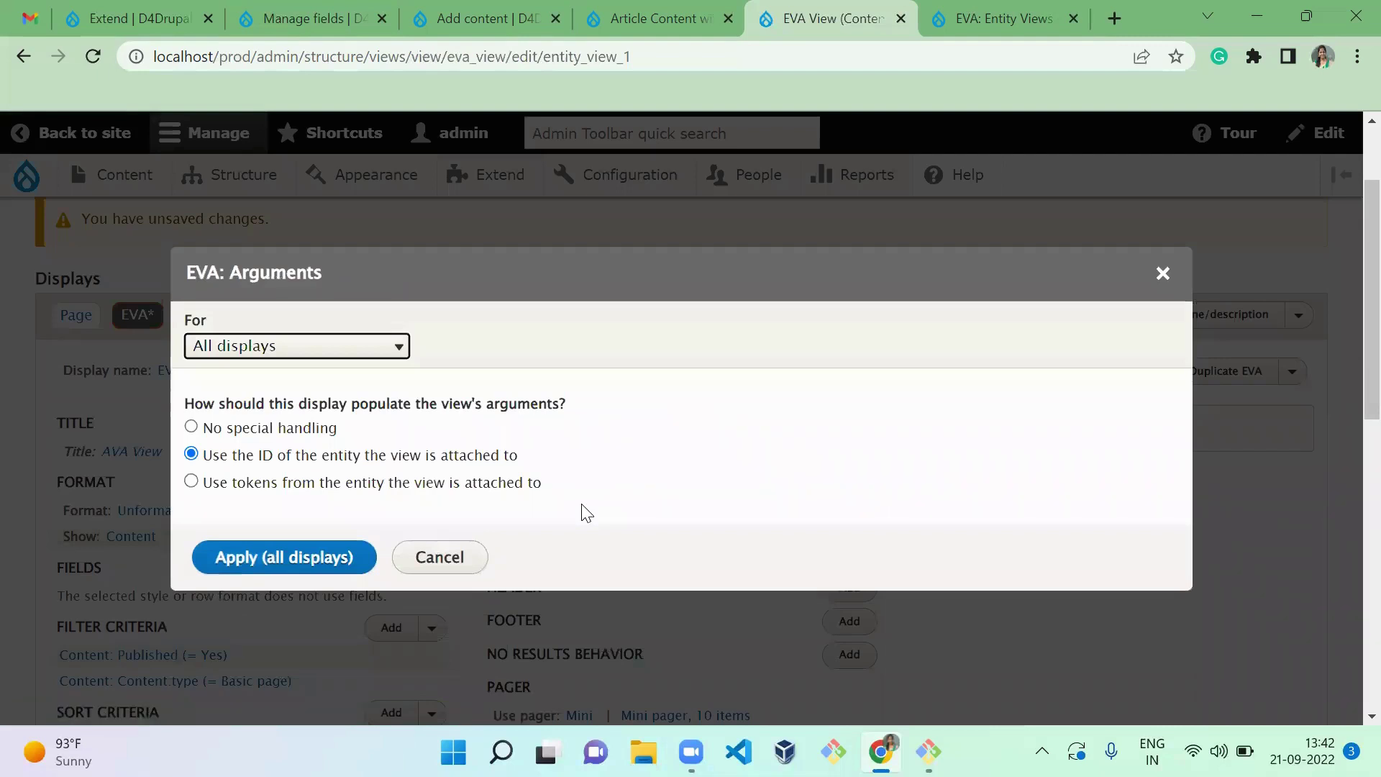
click(1161, 277)
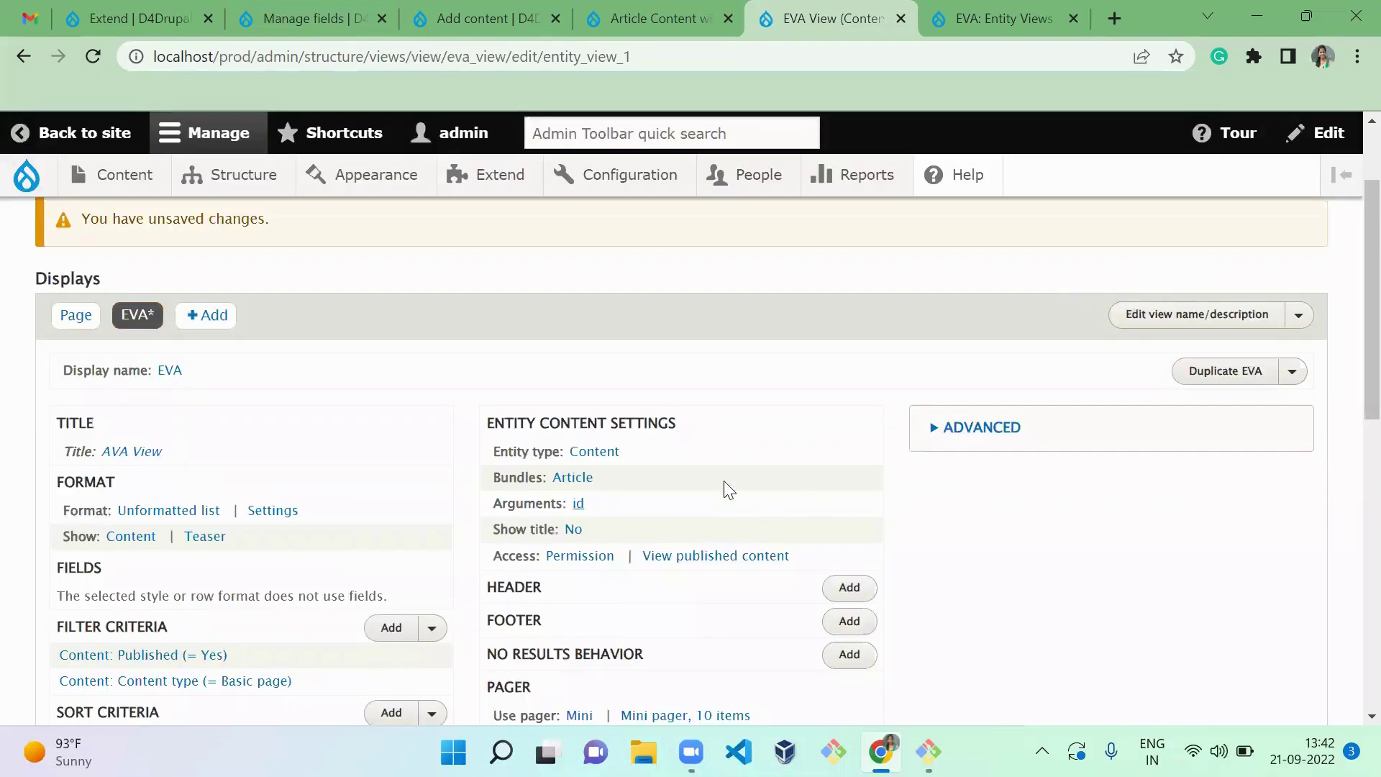
click(573, 529)
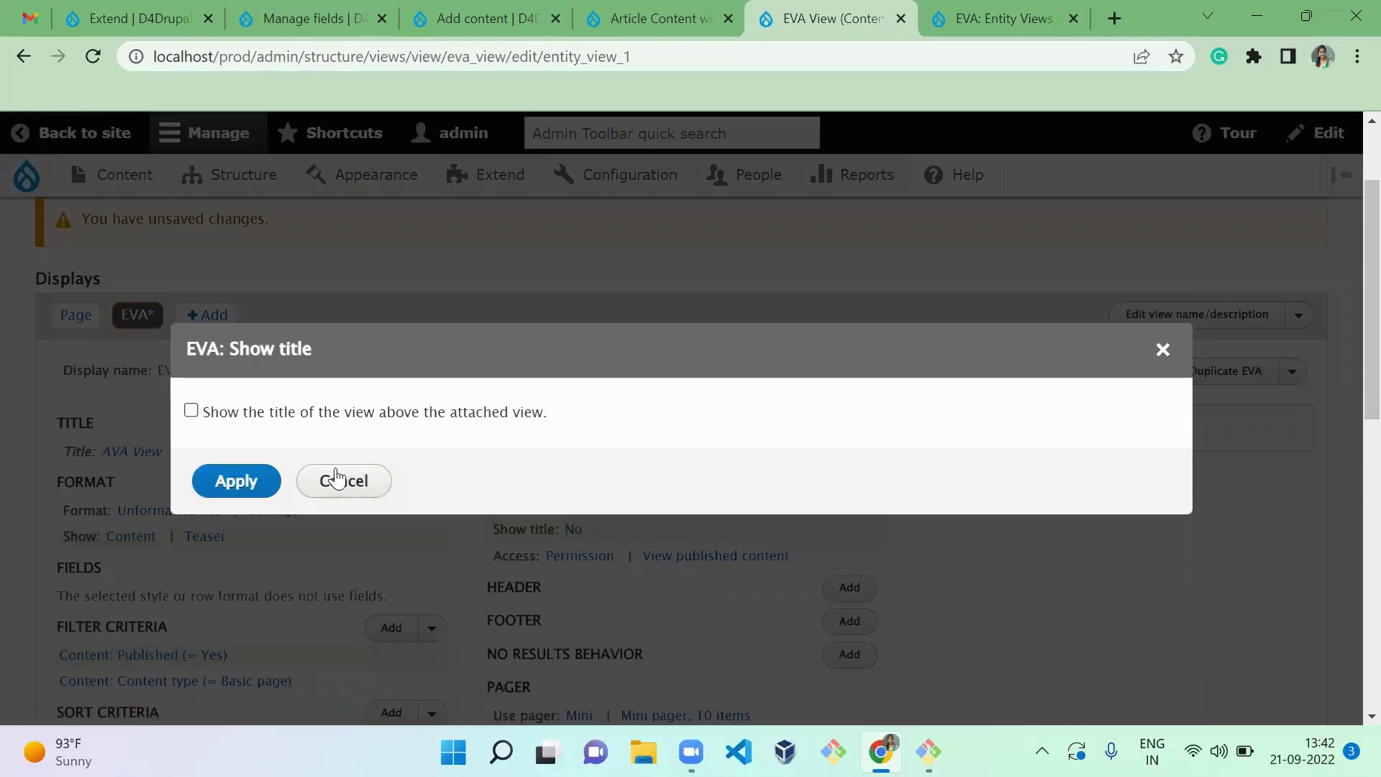
click(238, 480)
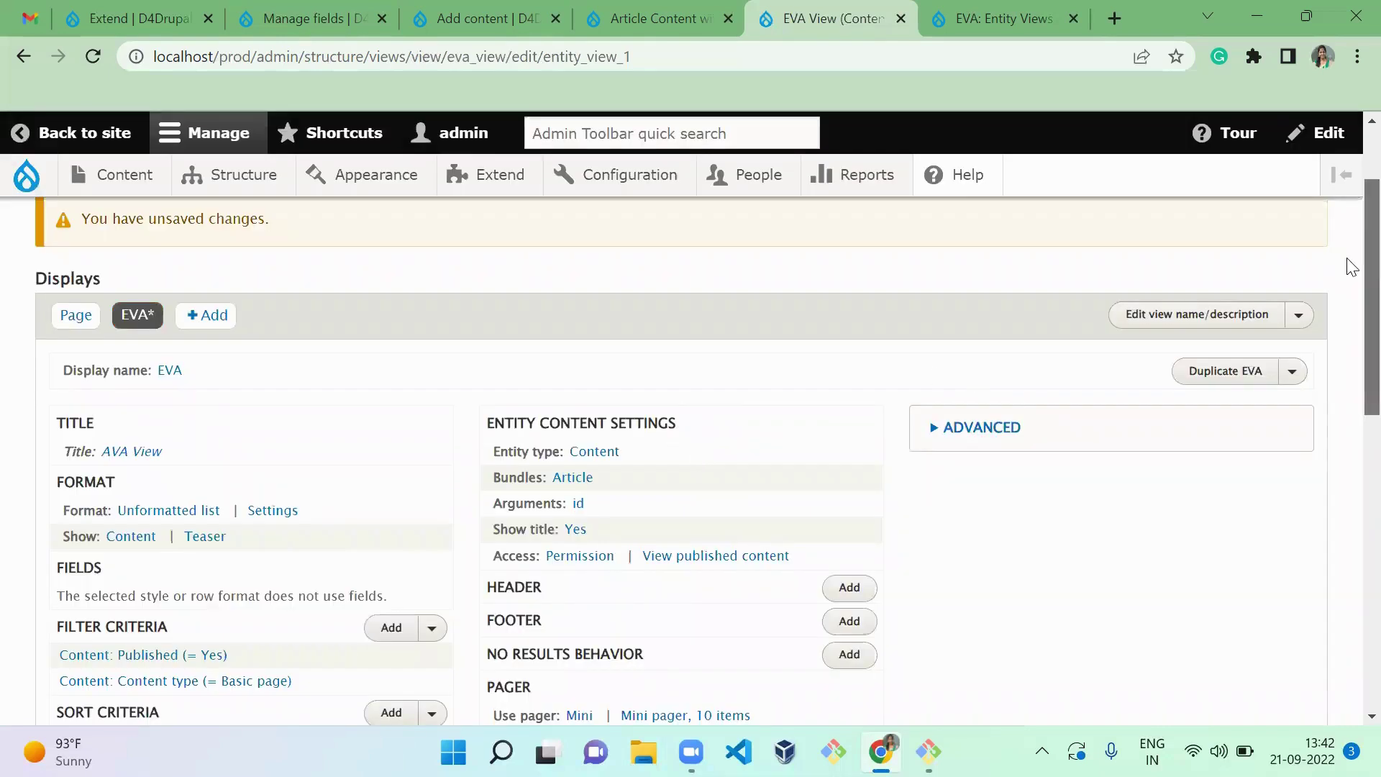
scroll(1348, 359, down, 4)
scroll(1350, 379, down, 1)
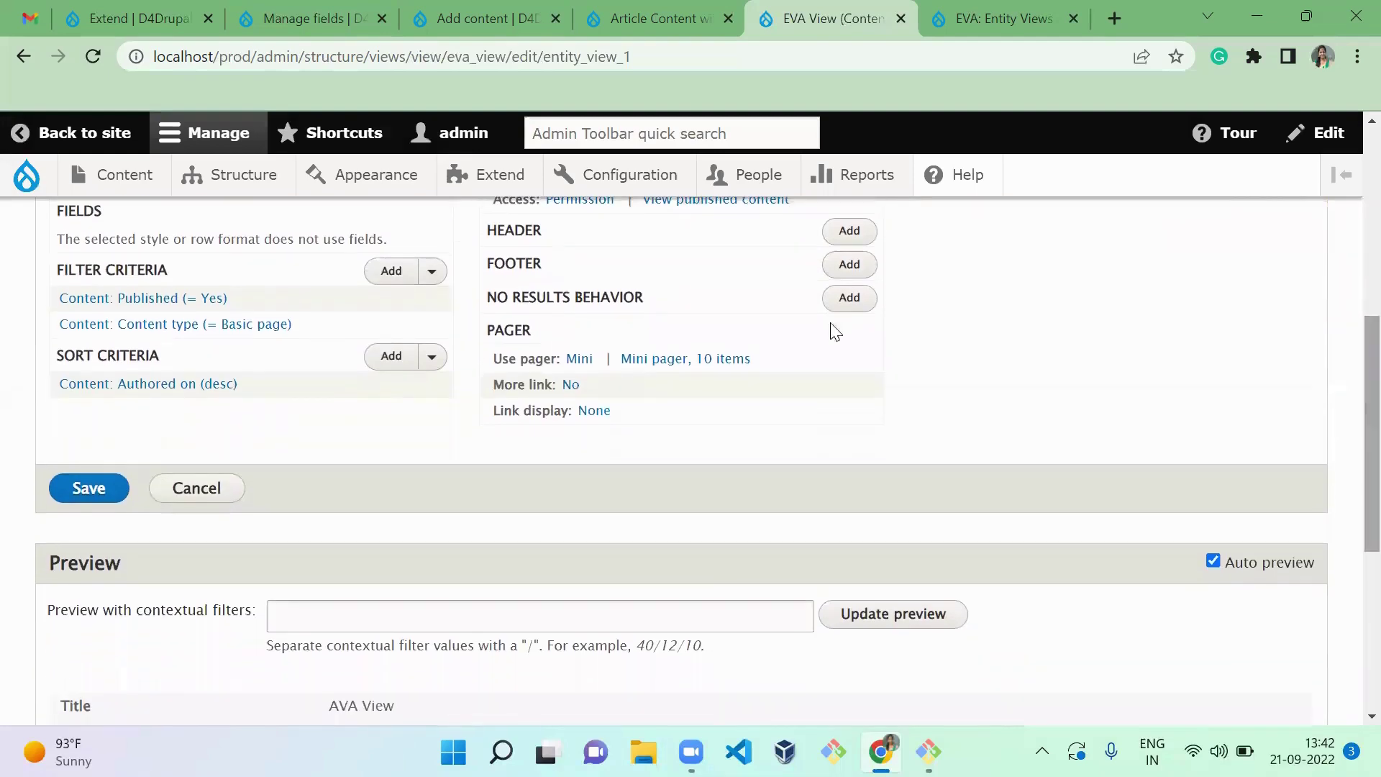
Step: Save the view and scope the EVA Arguments setting to This entity_view (override)
click(103, 491)
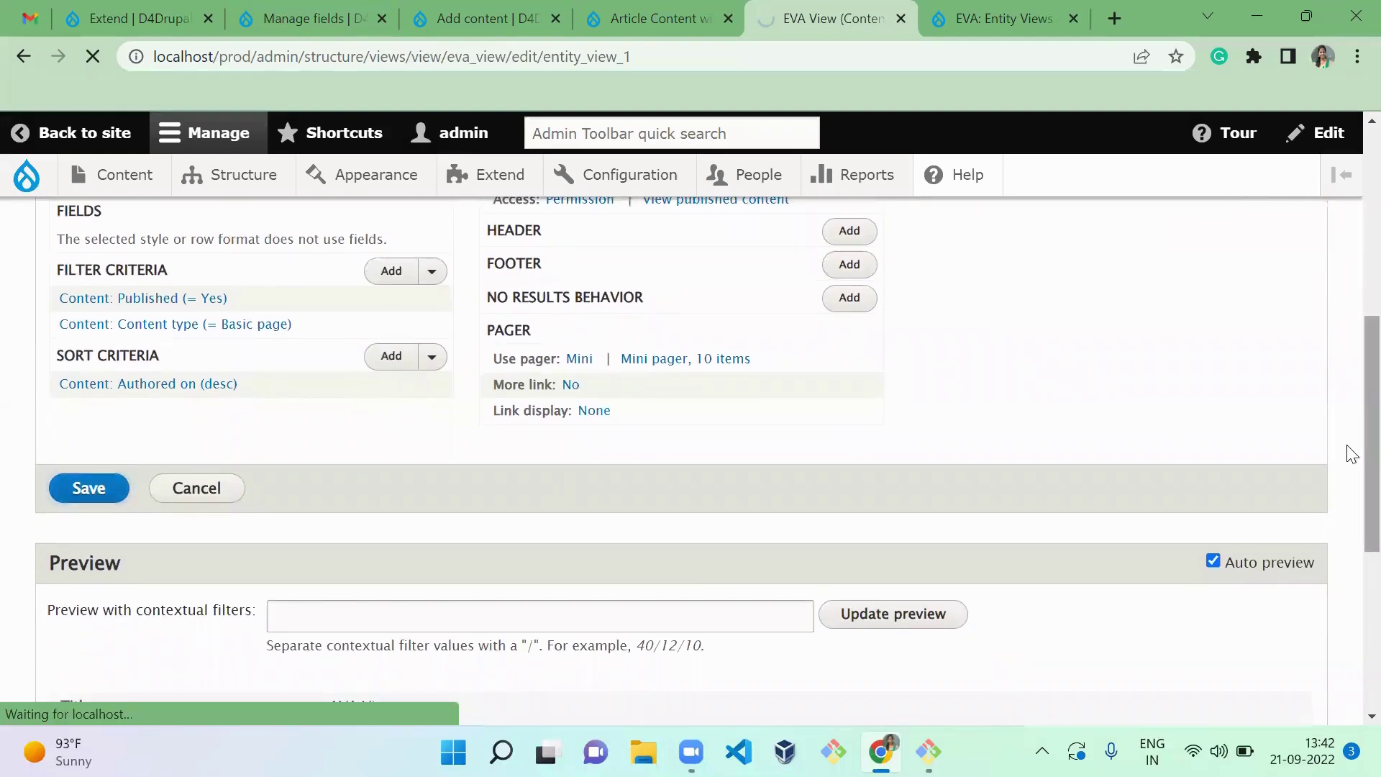
scroll(1347, 379, up, 4)
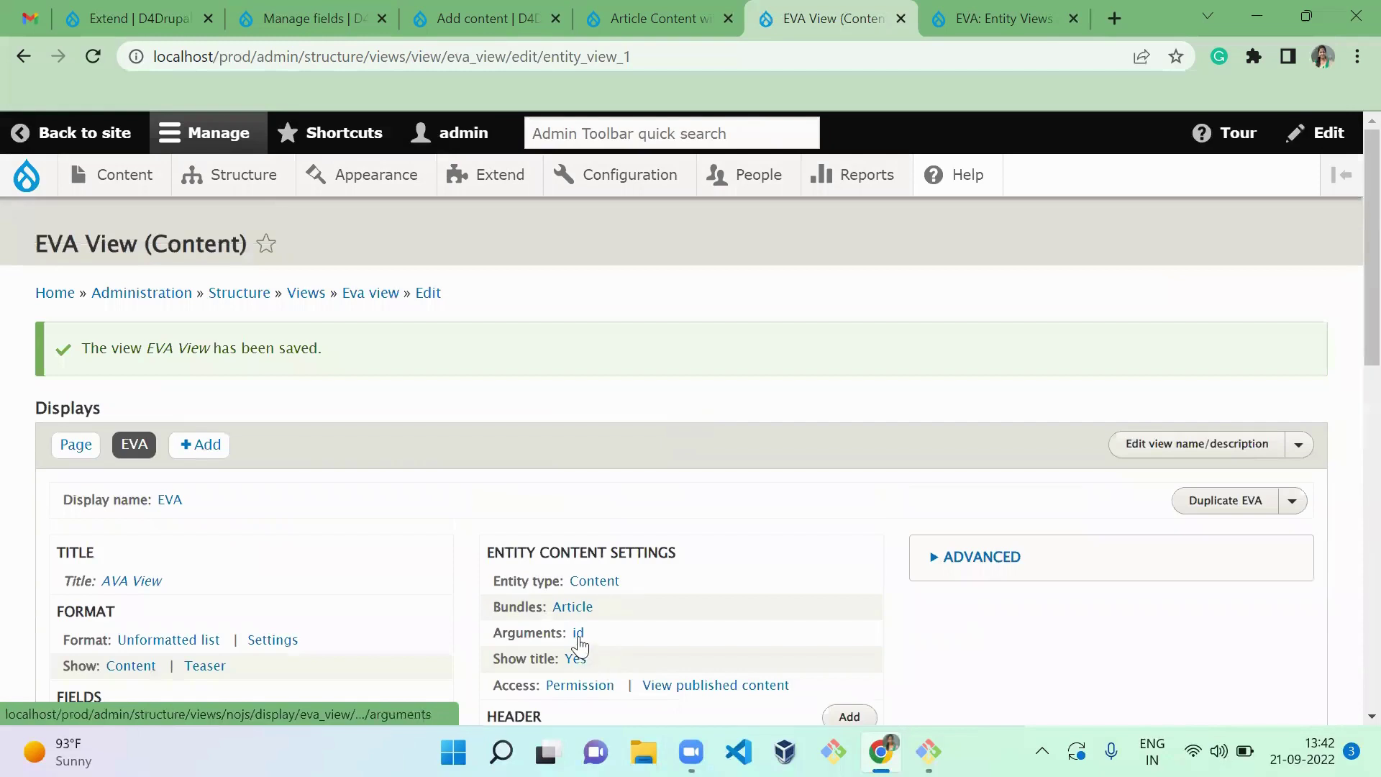
click(578, 633)
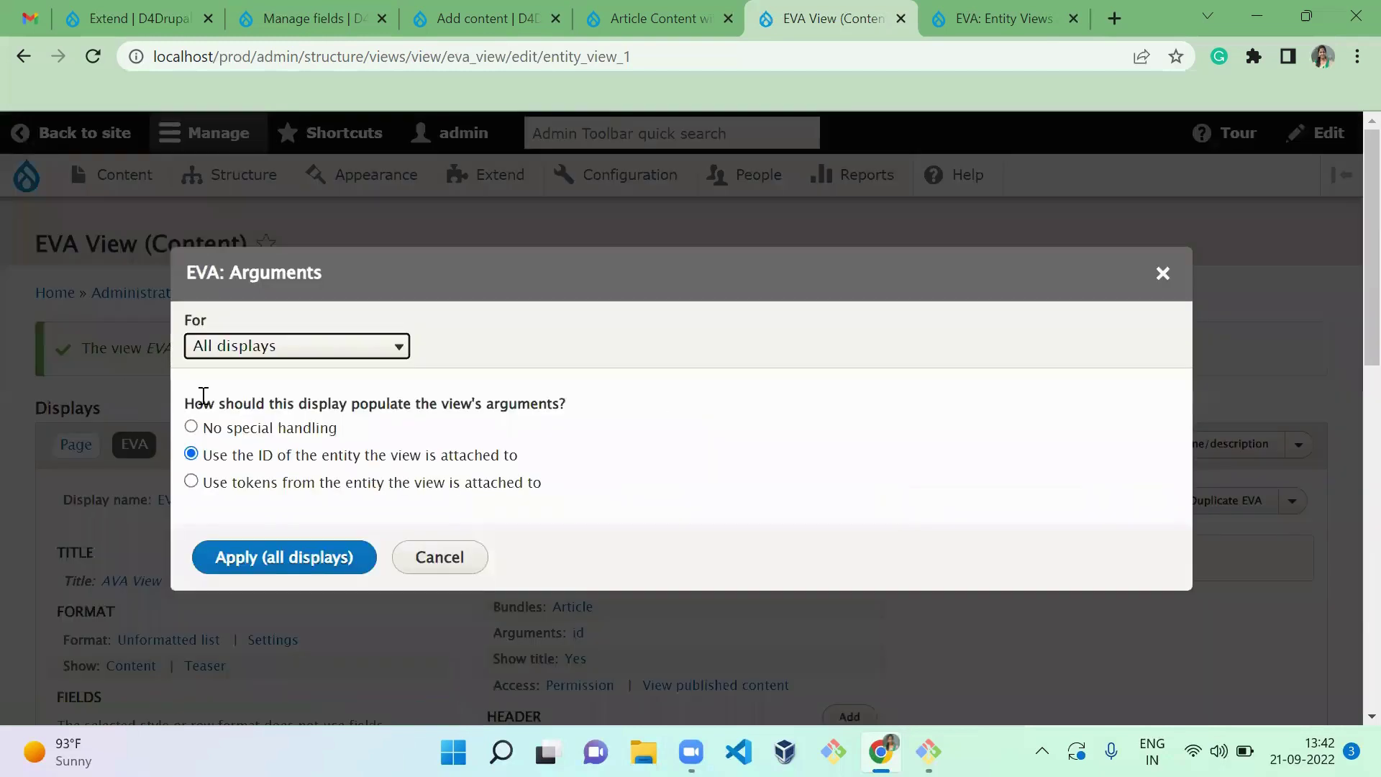
click(330, 352)
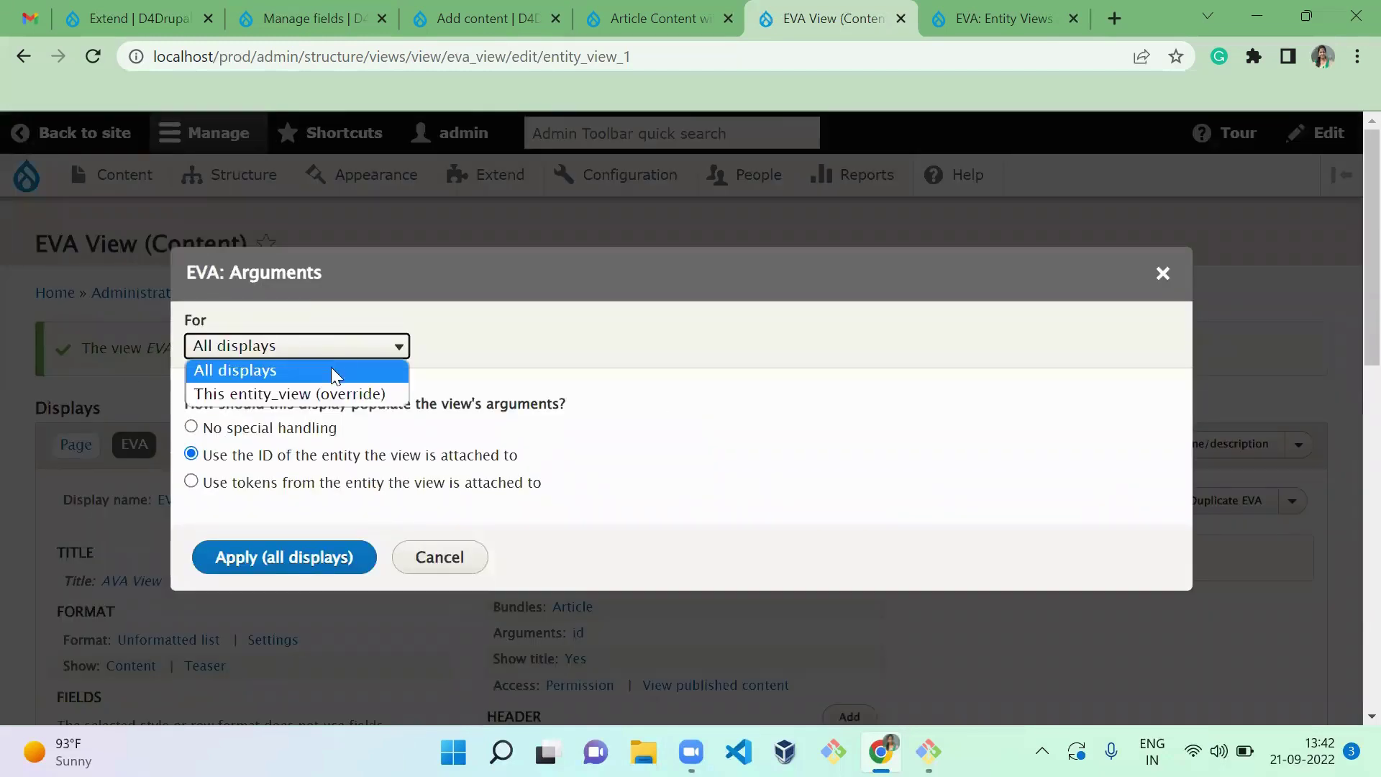
click(334, 394)
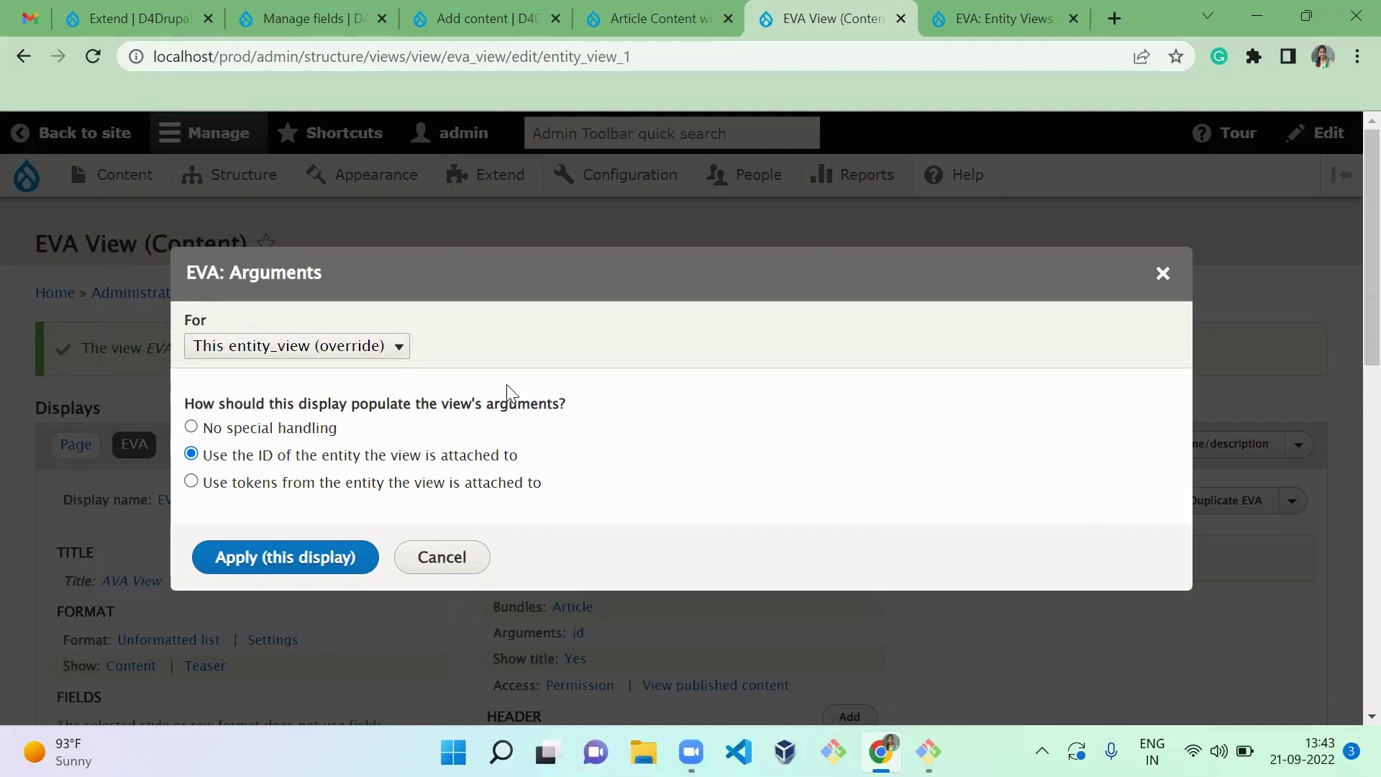
Step: Run composer require drupal/token in Git Bash, adding token ^1.11 to composer.json
click(928, 751)
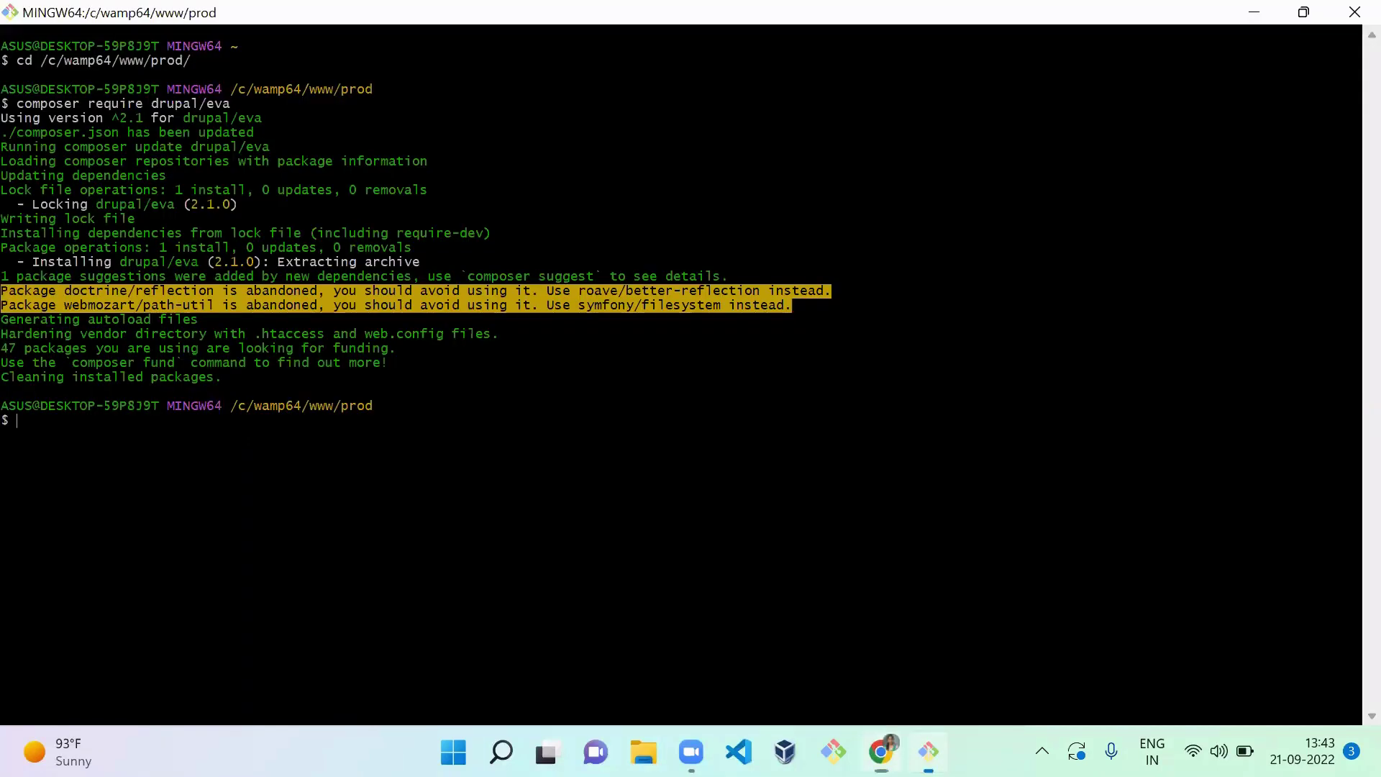
text(composer require drupal/token)
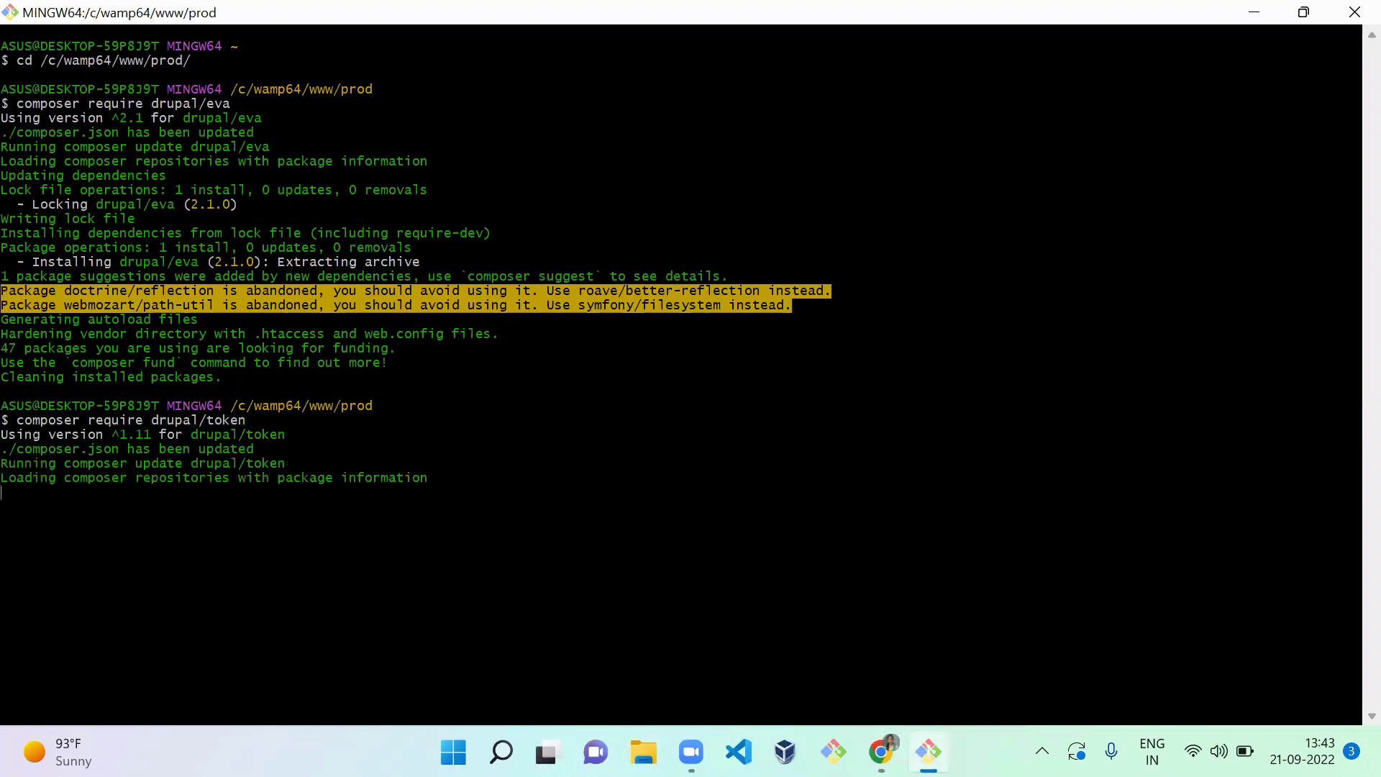
key(alt+Tab)
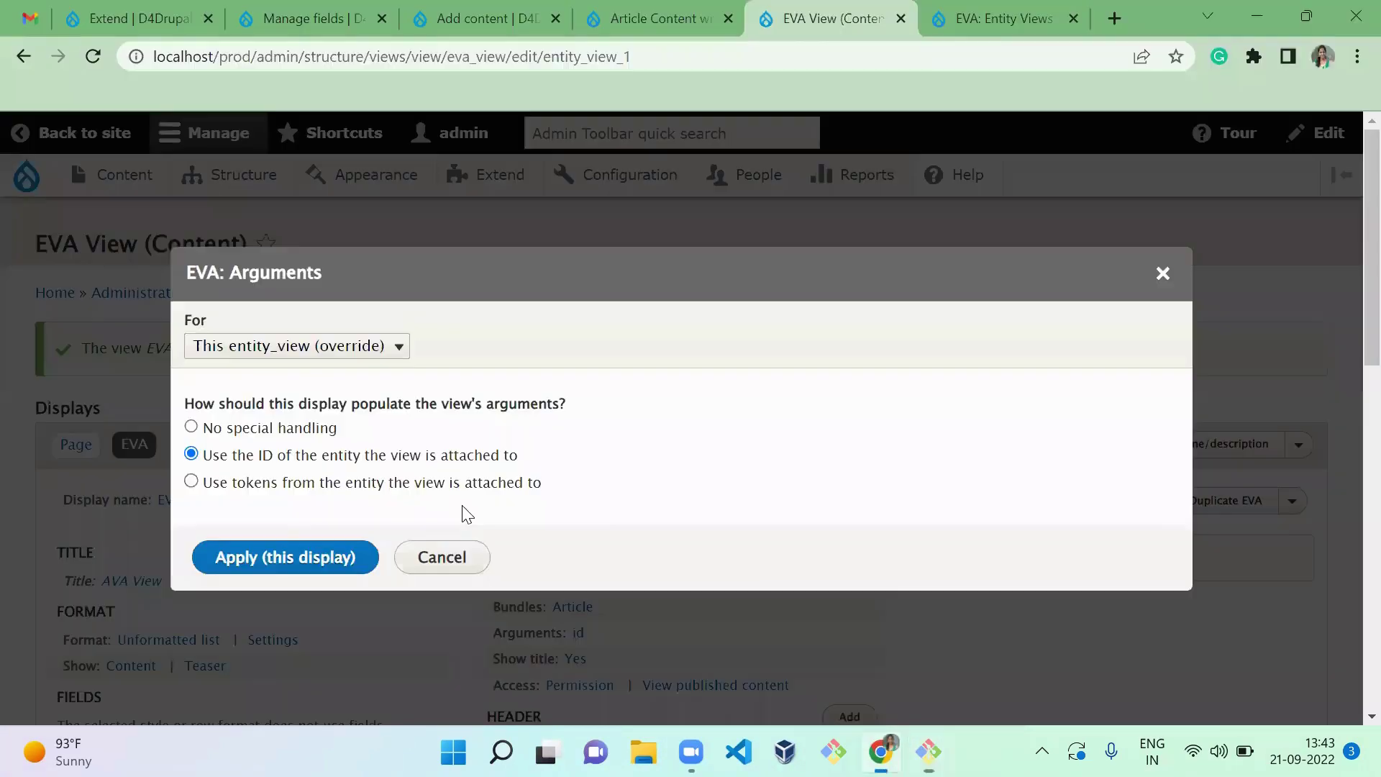
click(154, 9)
Step: Reload Extend, filter the modules for 'token', and install the Token module
key(F5)
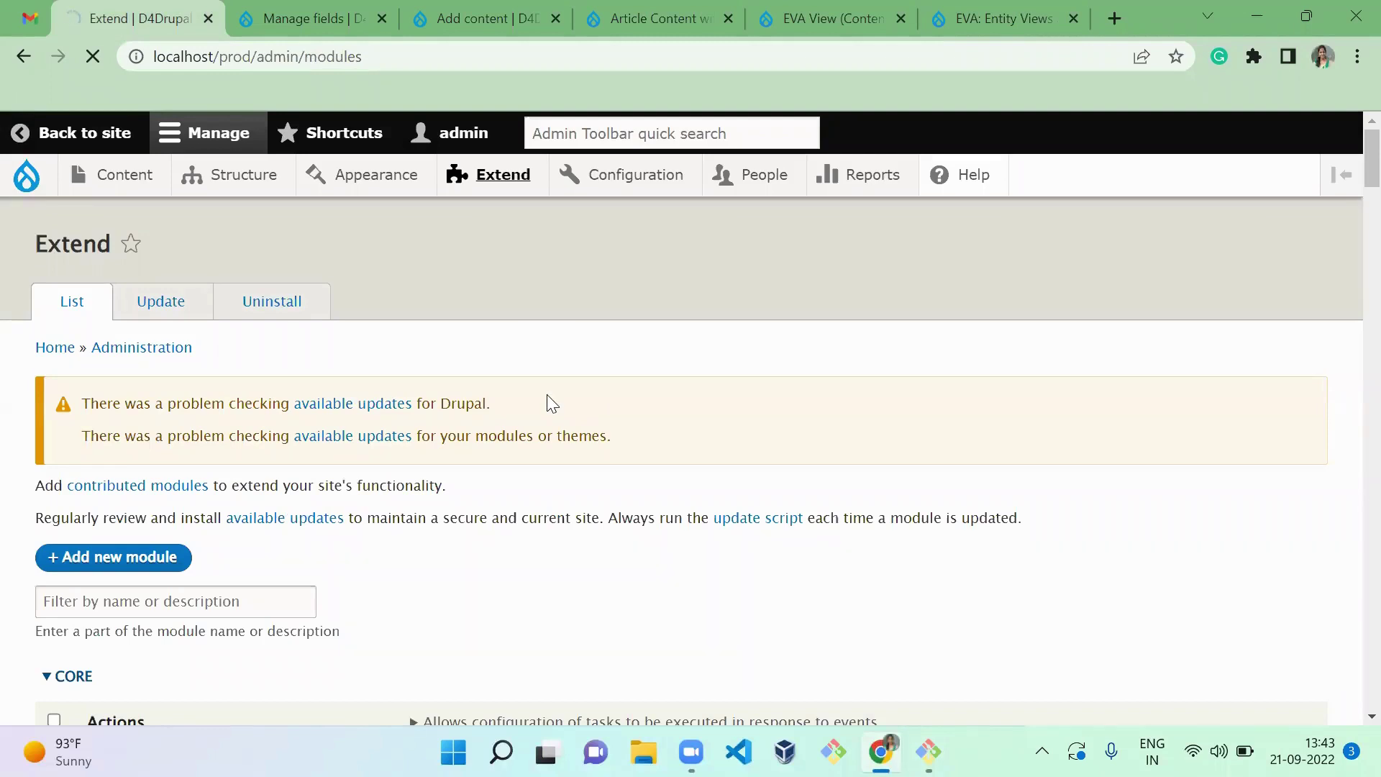
scroll(550, 402, down, 4)
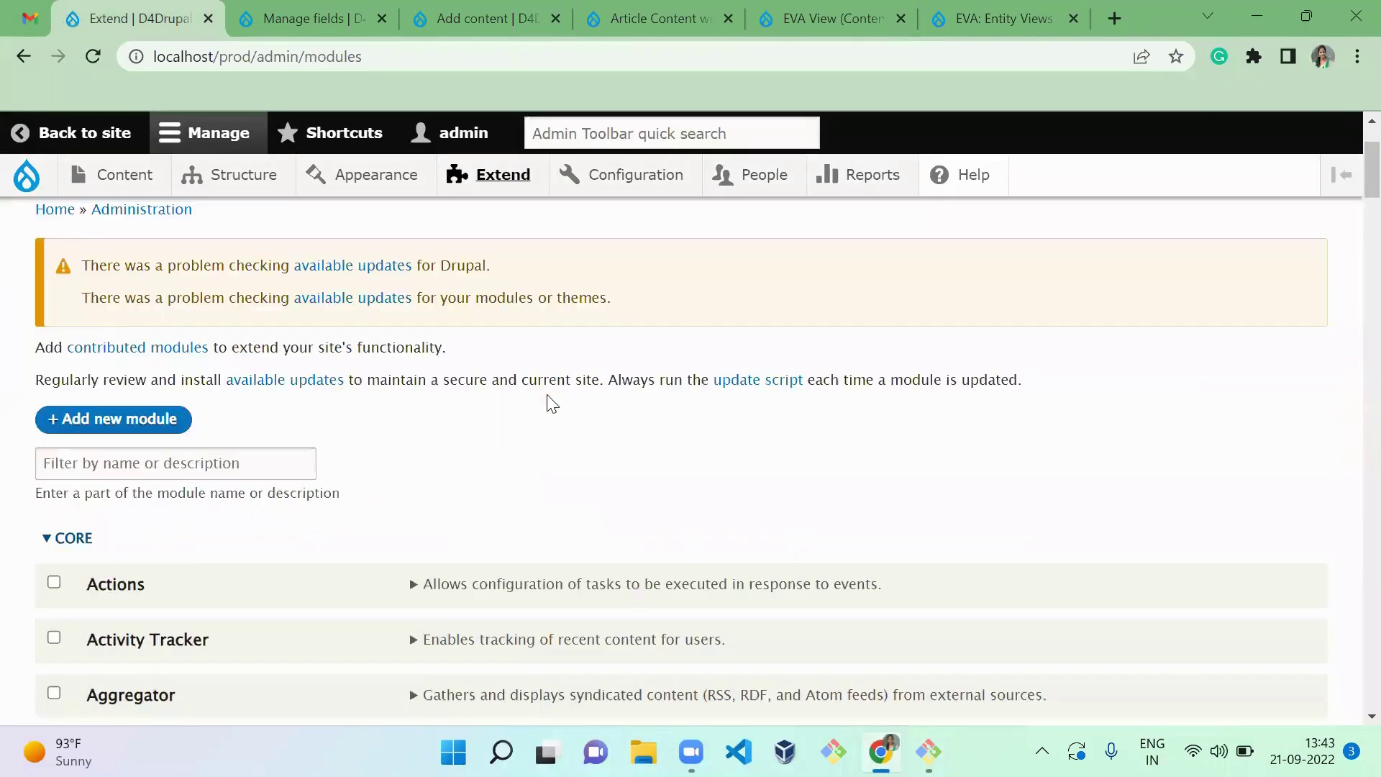
click(266, 295)
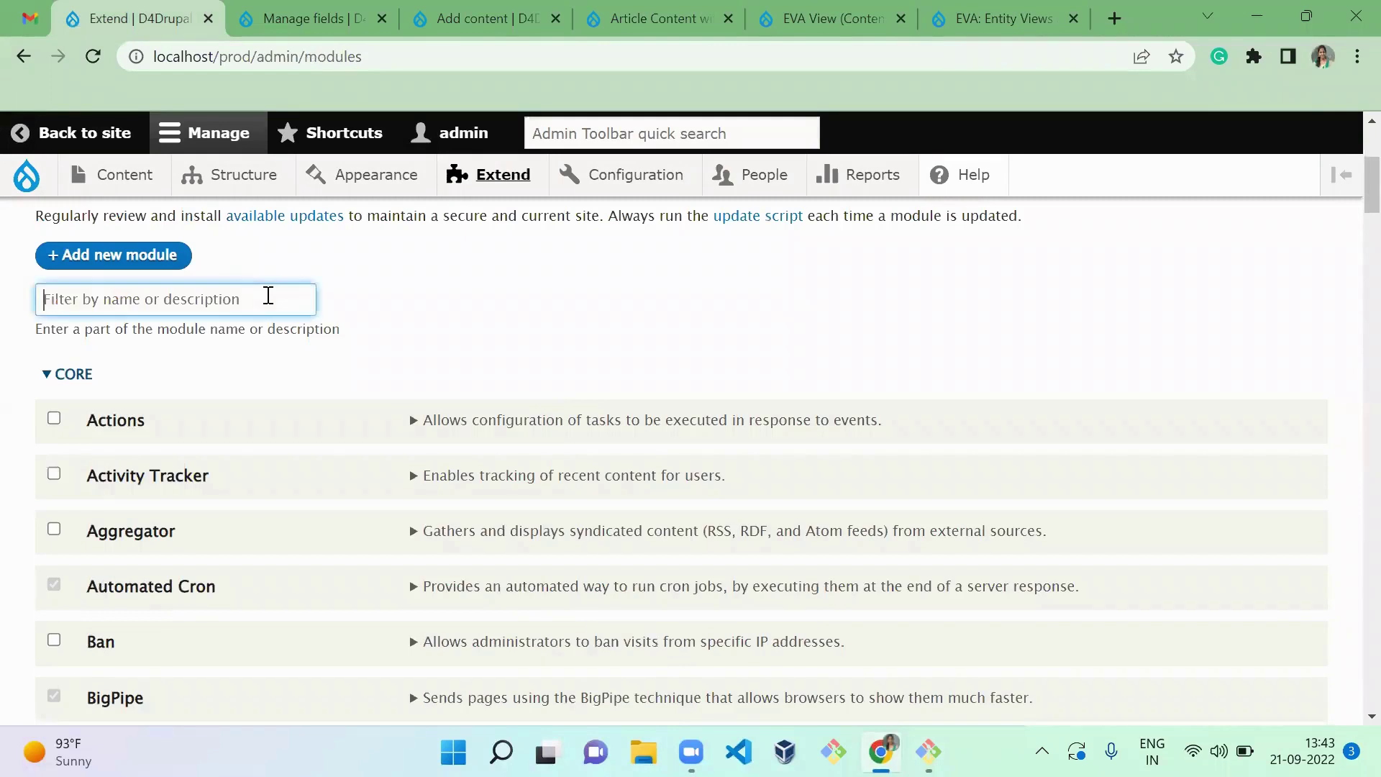
text(token)
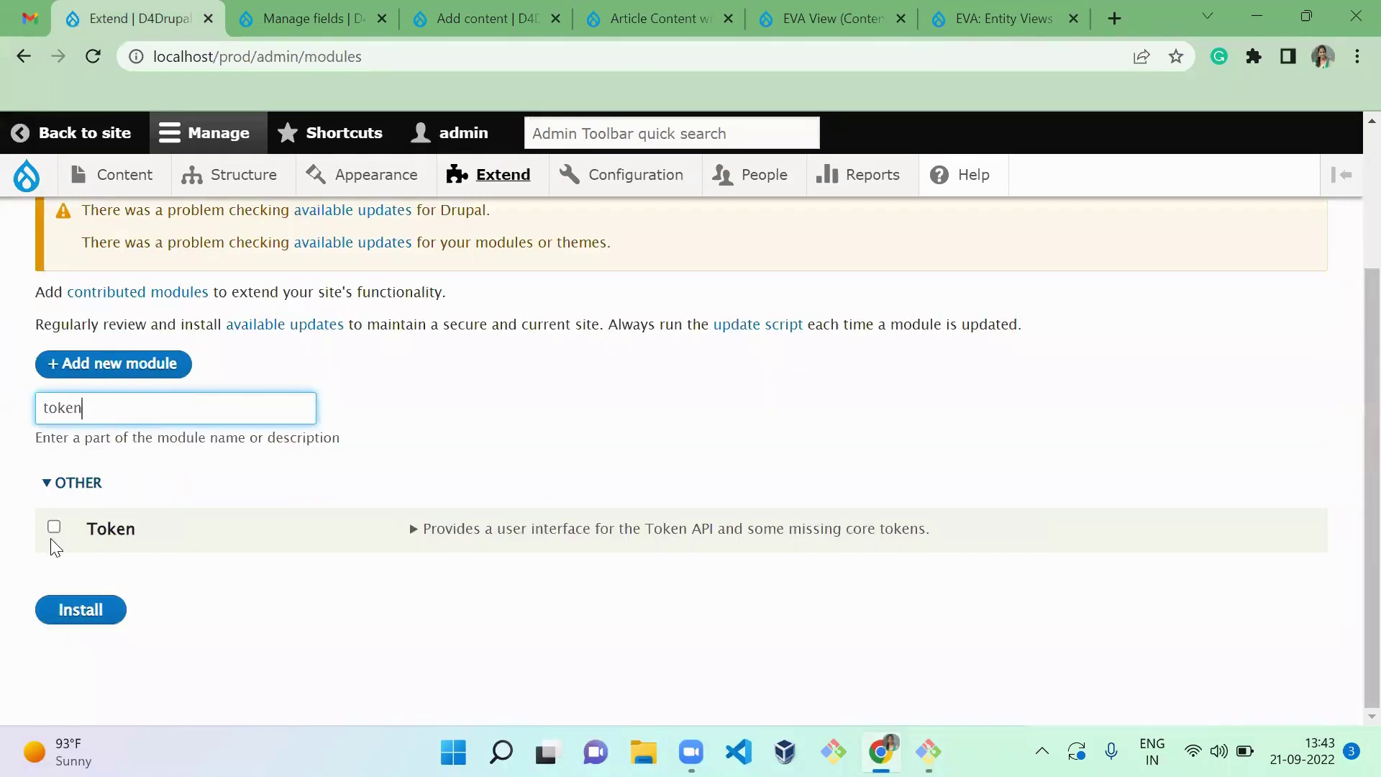
click(53, 526)
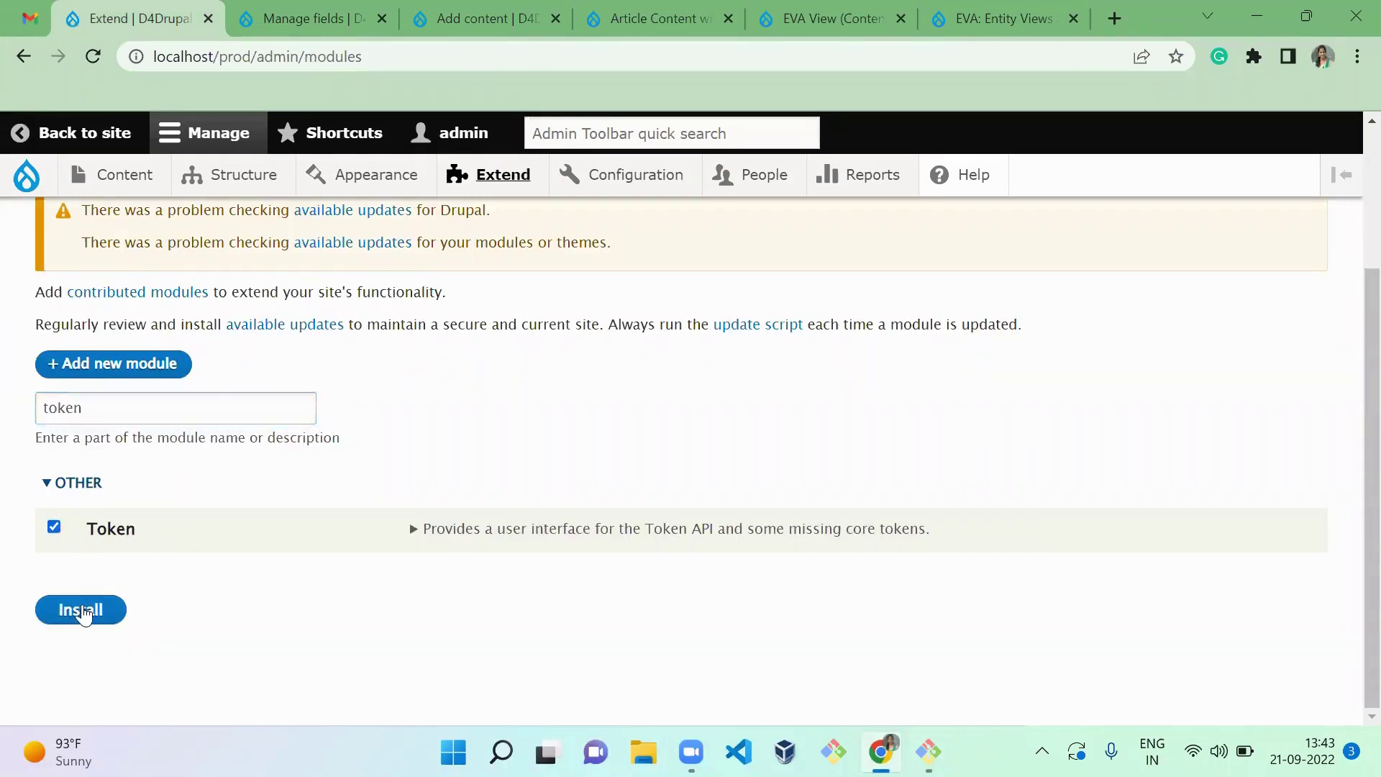
click(83, 609)
drag(401, 447, 400, 246)
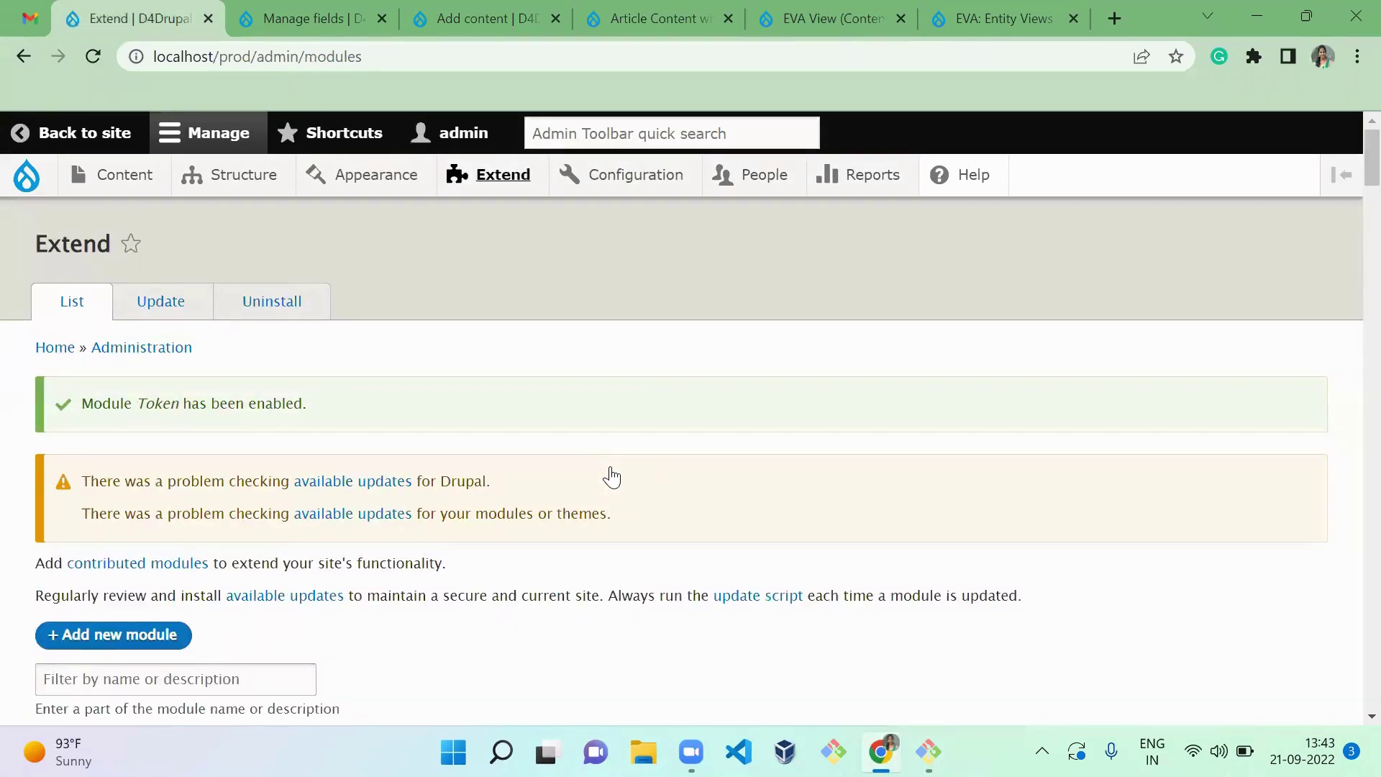
Step: Switch the EVA display's arguments to 'Use tokens from the entity'
click(562, 33)
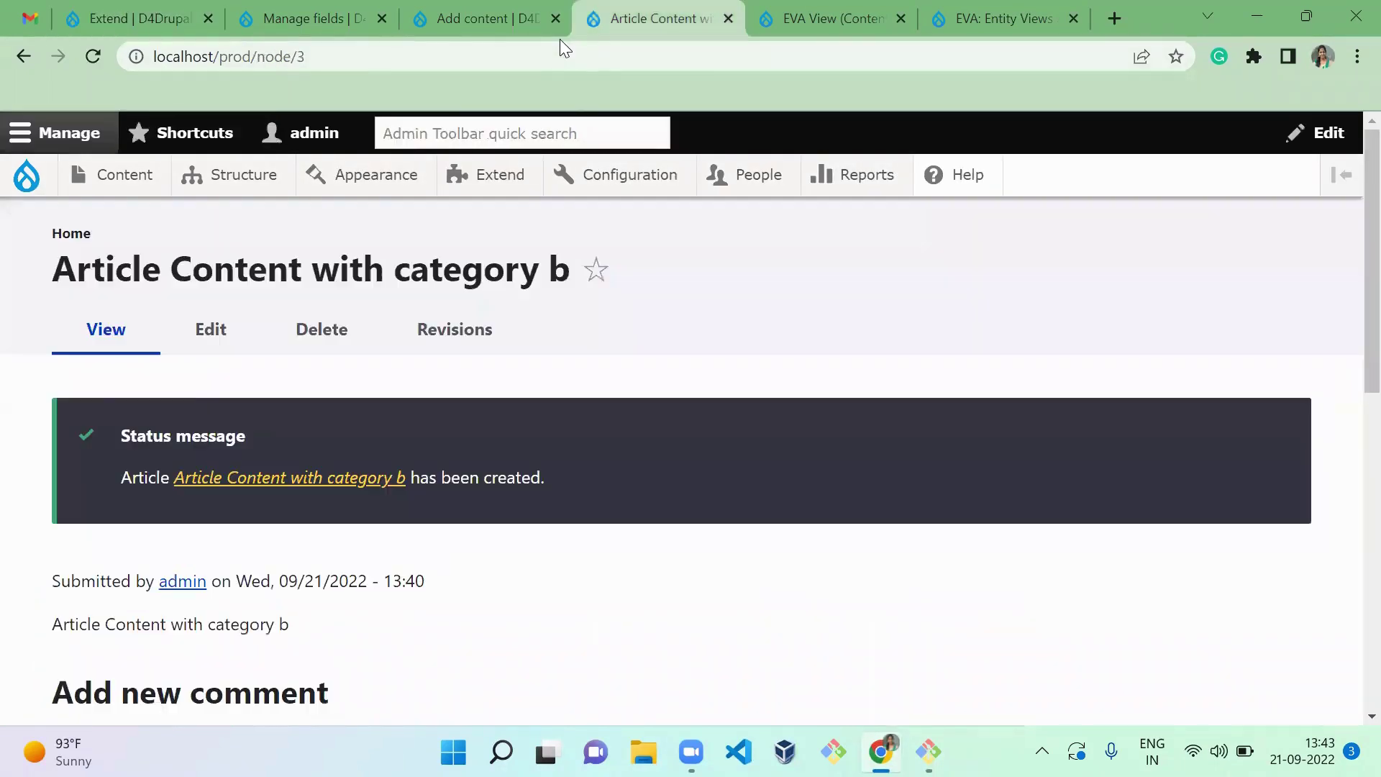
key(ctrl+Tab)
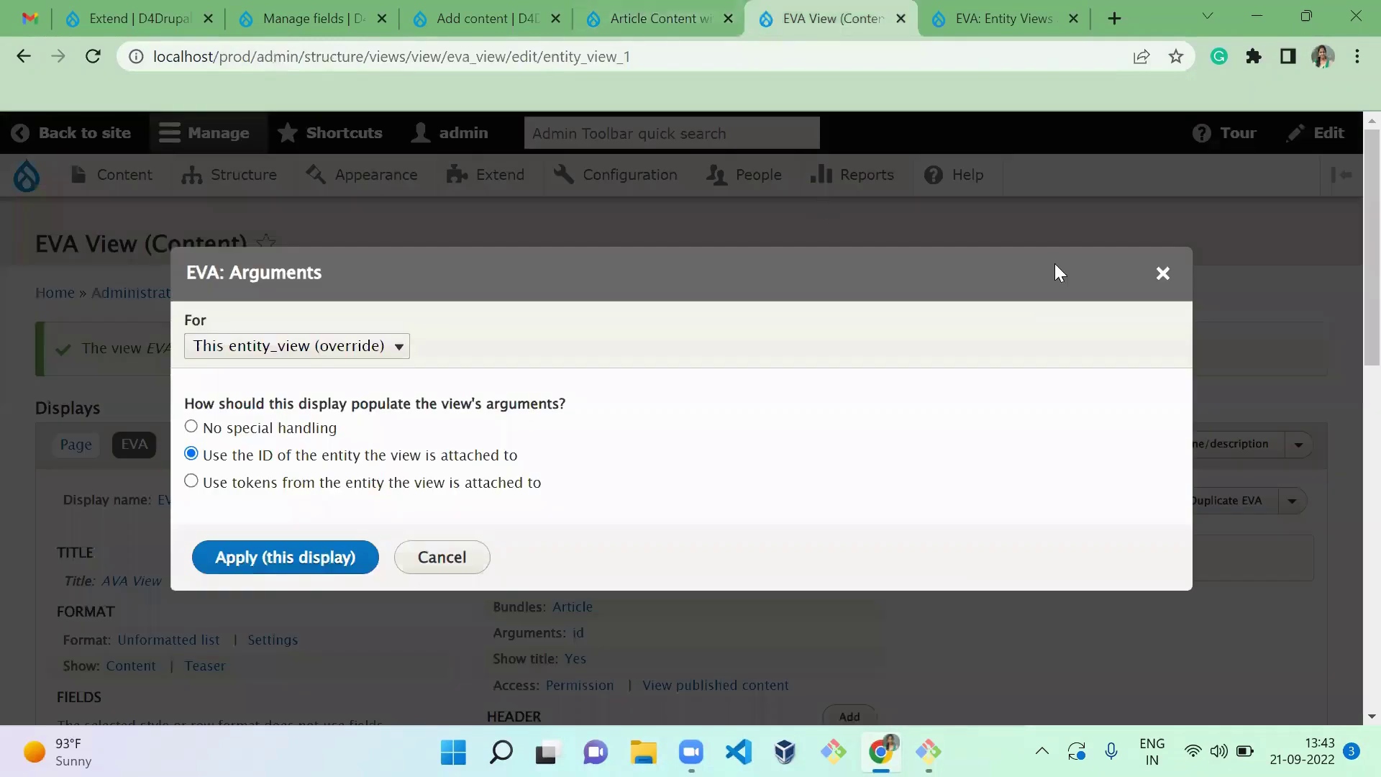
click(1162, 269)
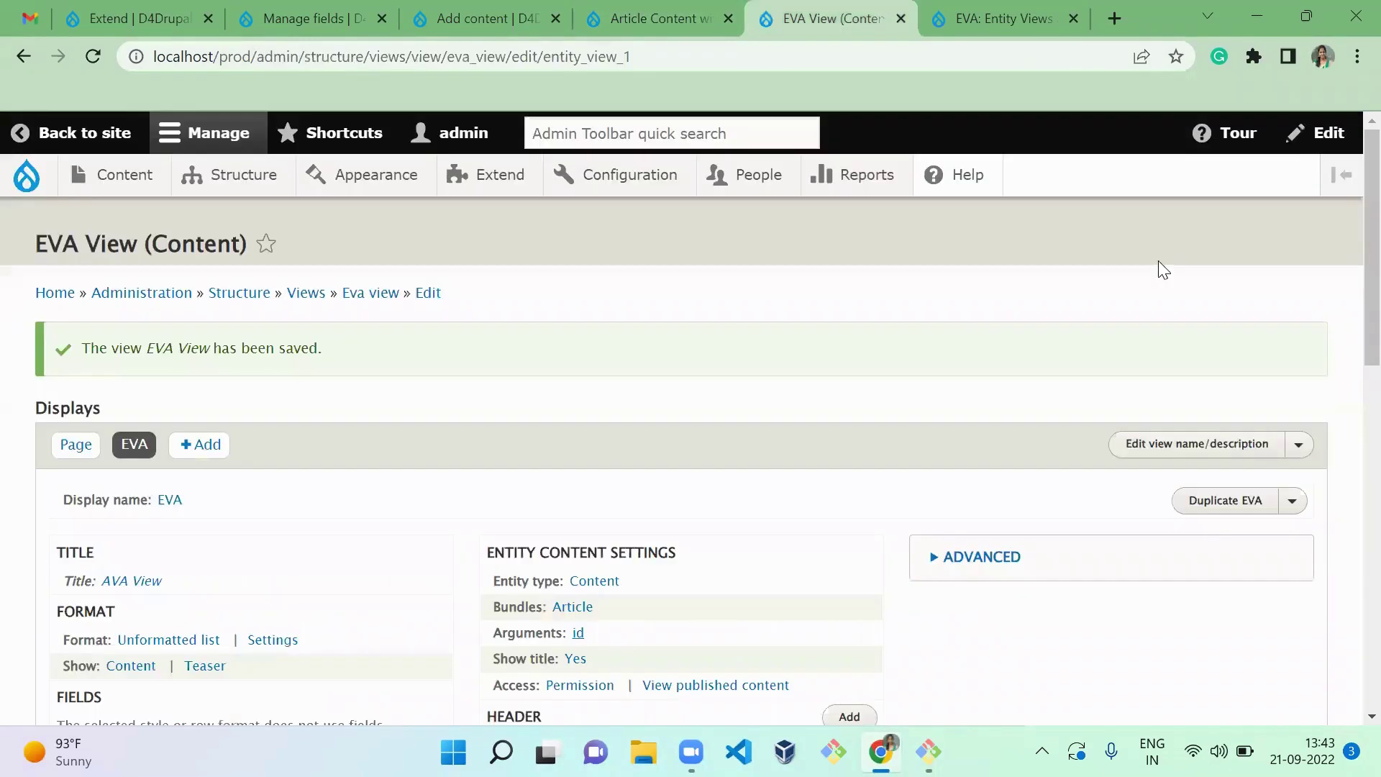
click(578, 633)
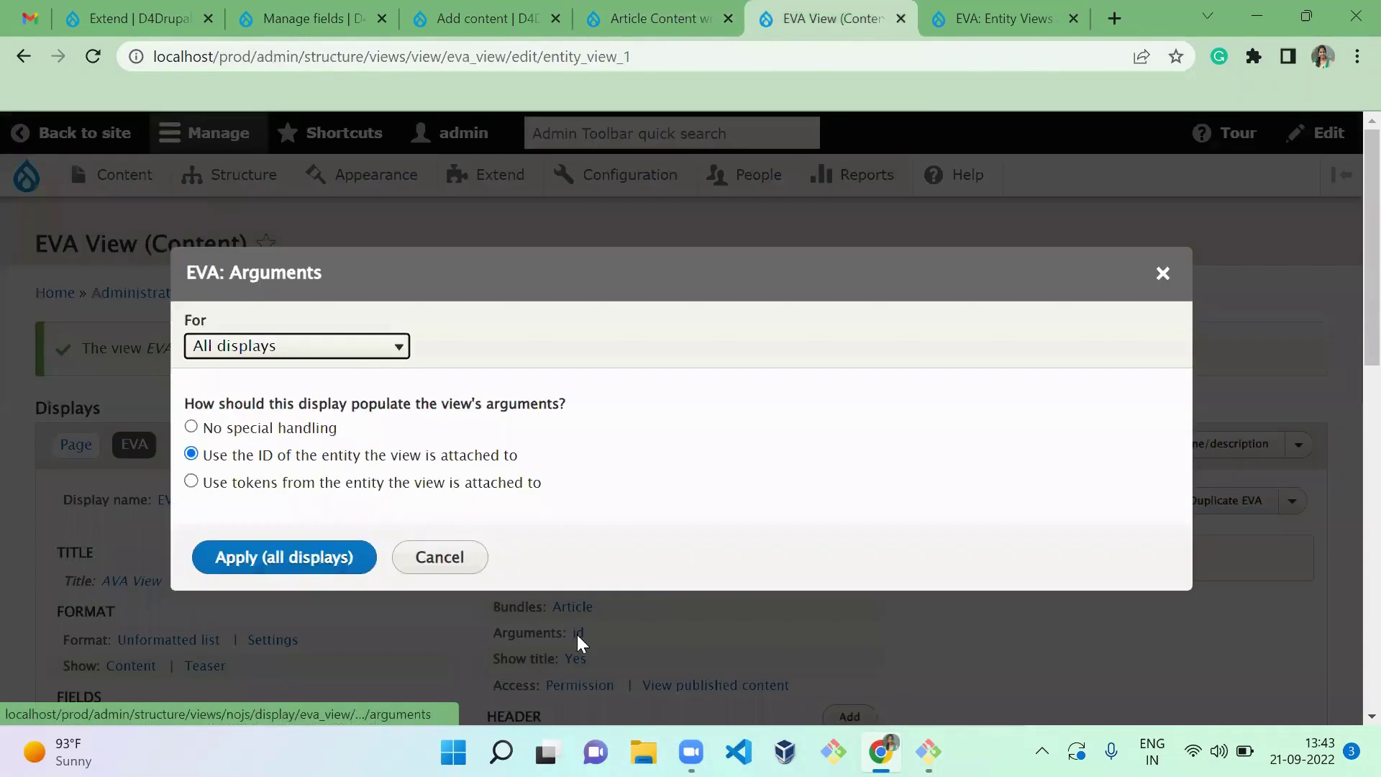
click(417, 489)
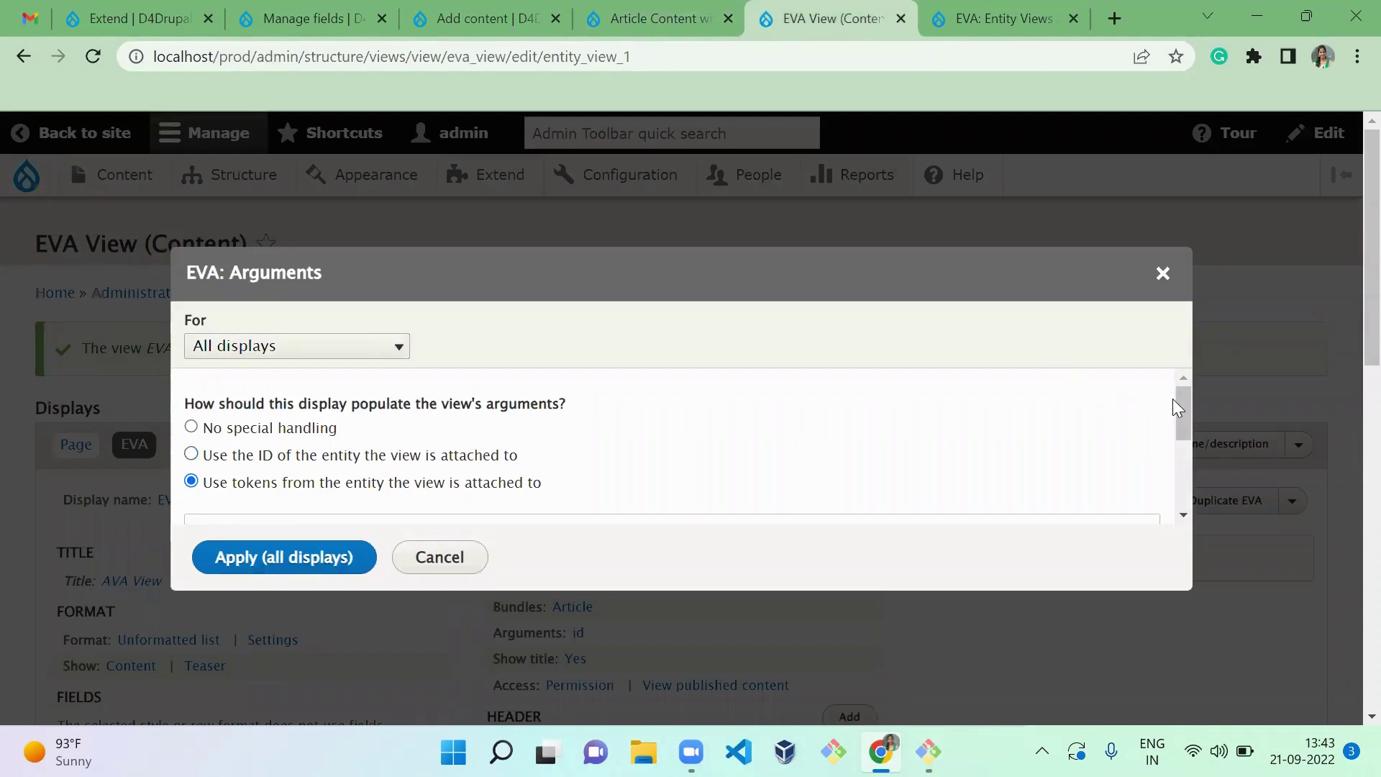
mouse_move(1190, 410)
mouse_down()
mouse_move(1187, 468)
mouse_move(1186, 424)
mouse_up()
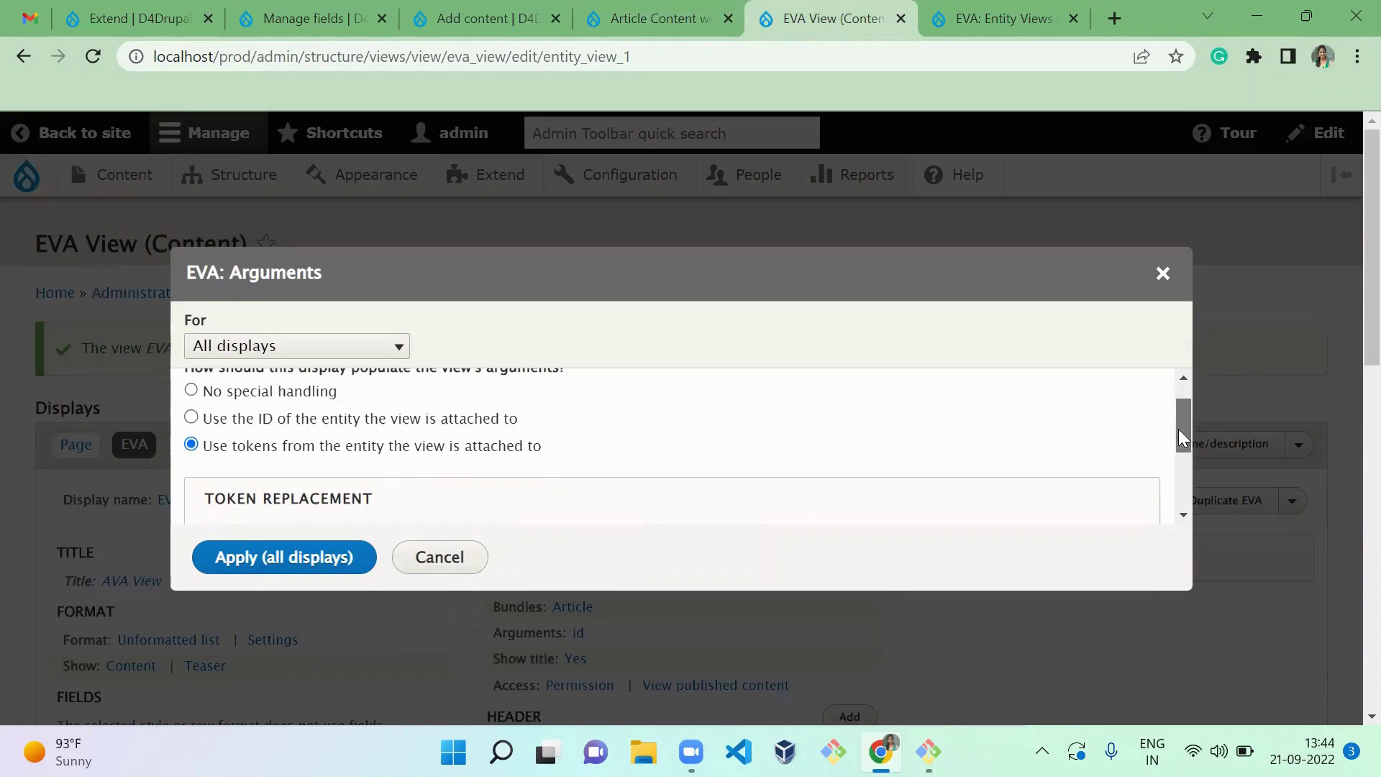
drag(1178, 429, 1180, 539)
Step: Copy the [node:field_category:value] token from the node Category tokens list
click(279, 466)
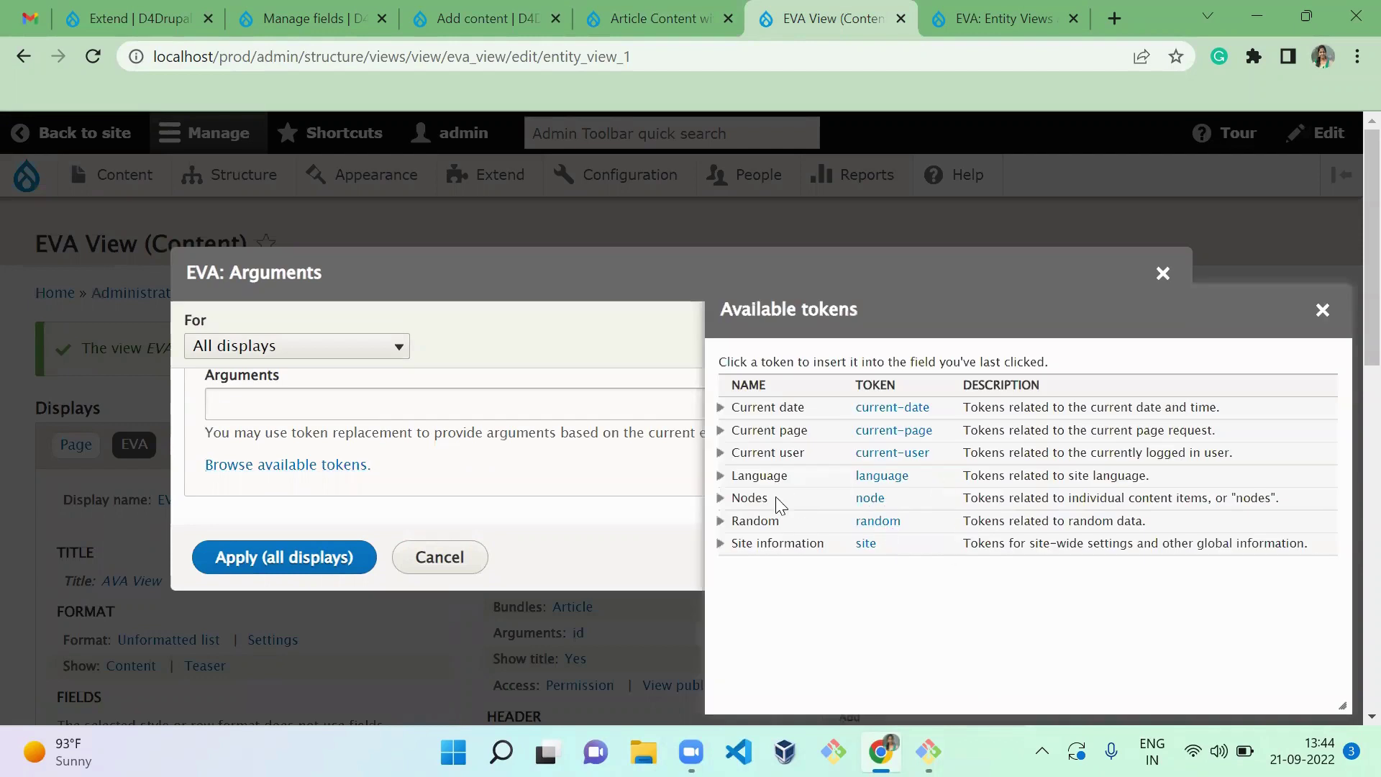
click(720, 497)
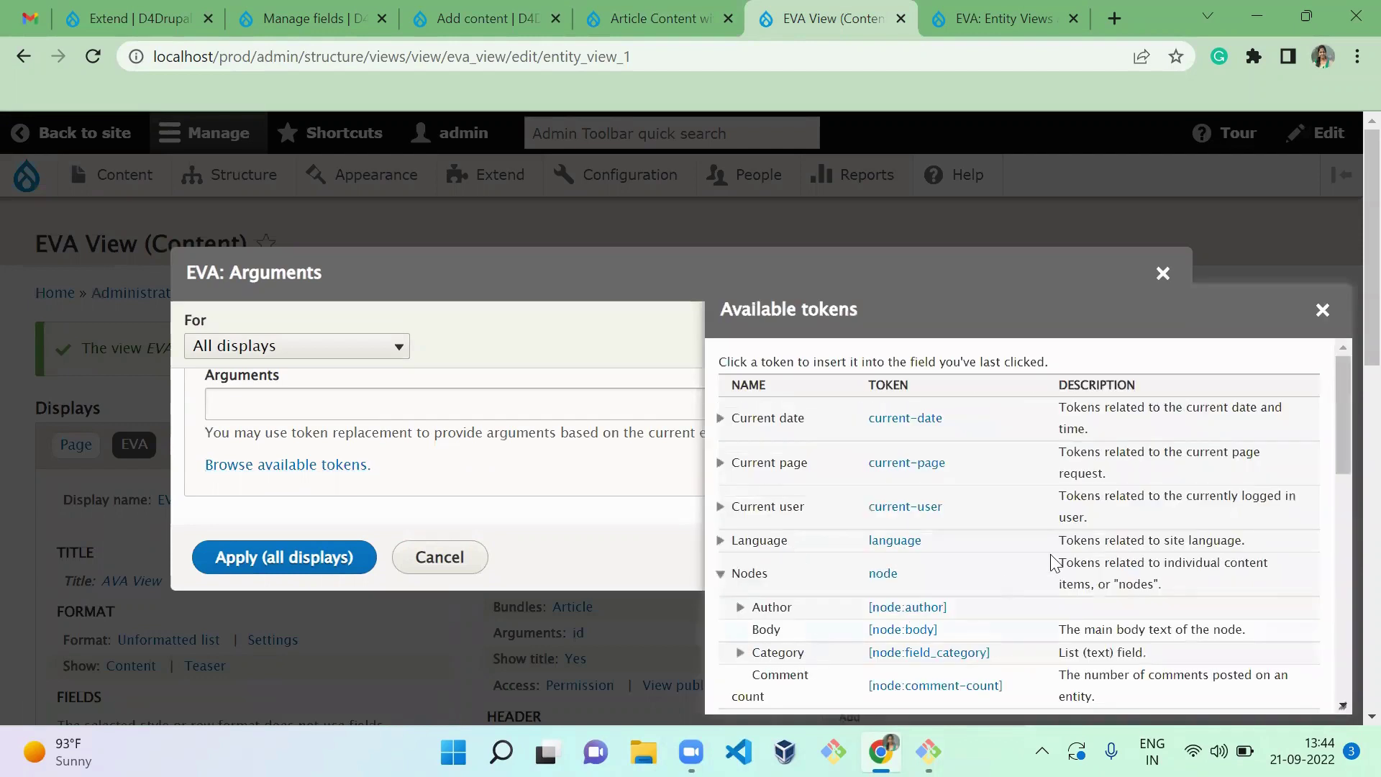
drag(1341, 424, 1345, 456)
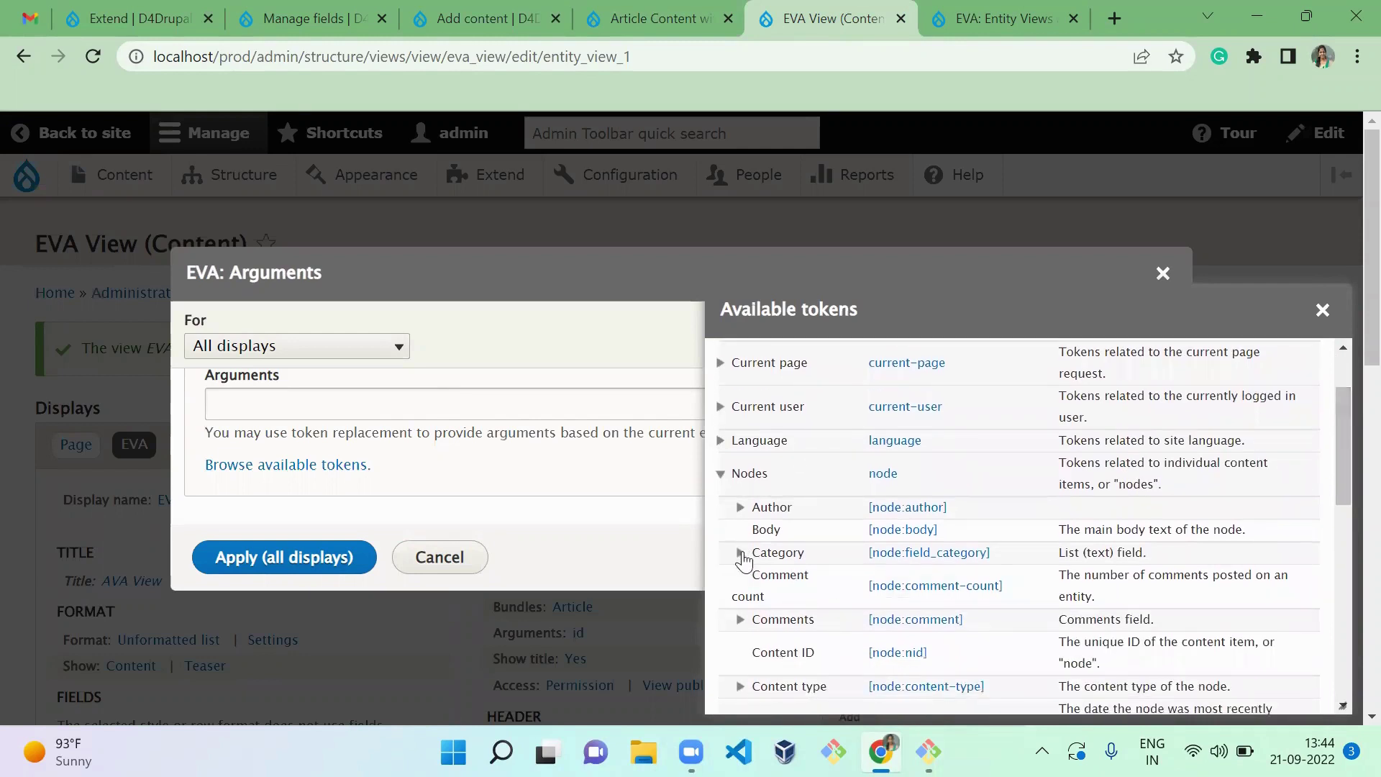
click(740, 552)
drag(1045, 584, 856, 576)
key(ctrl+c)
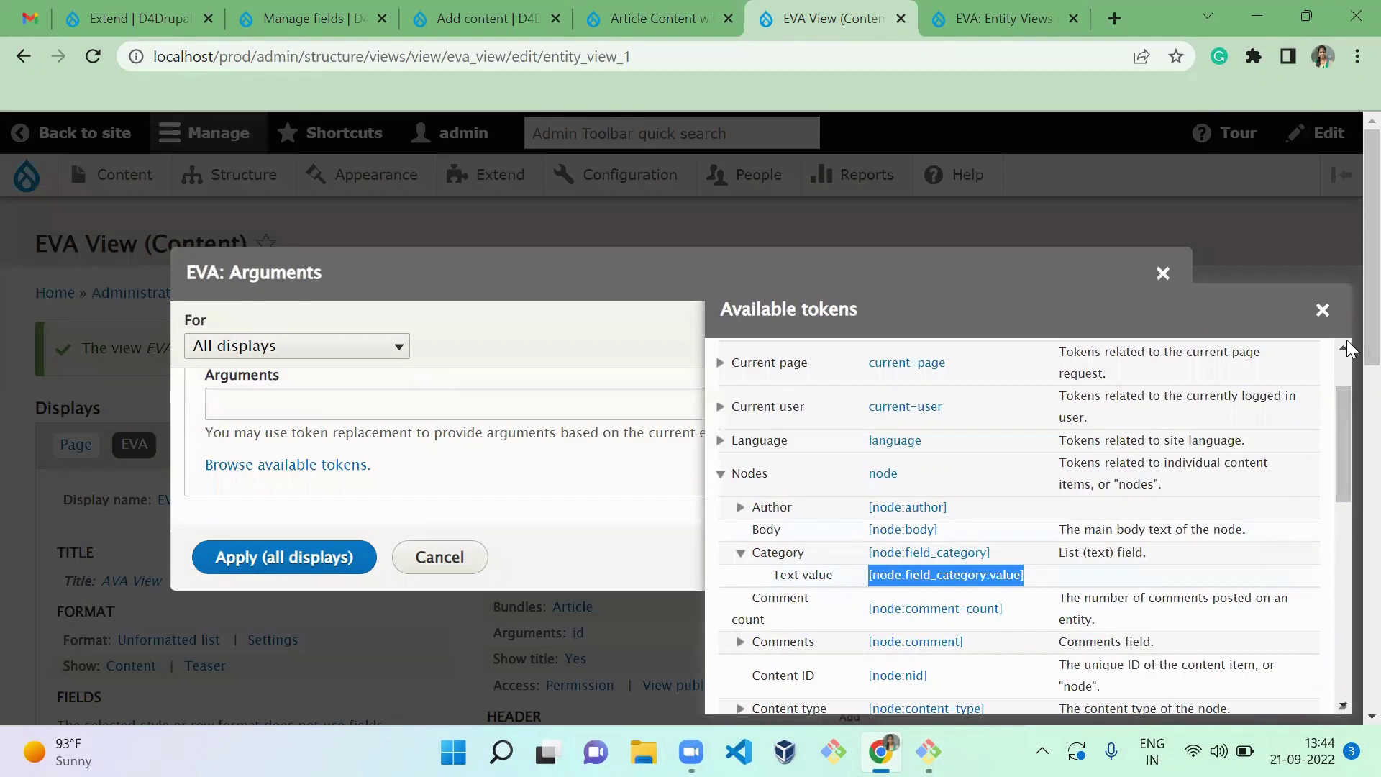
click(1323, 310)
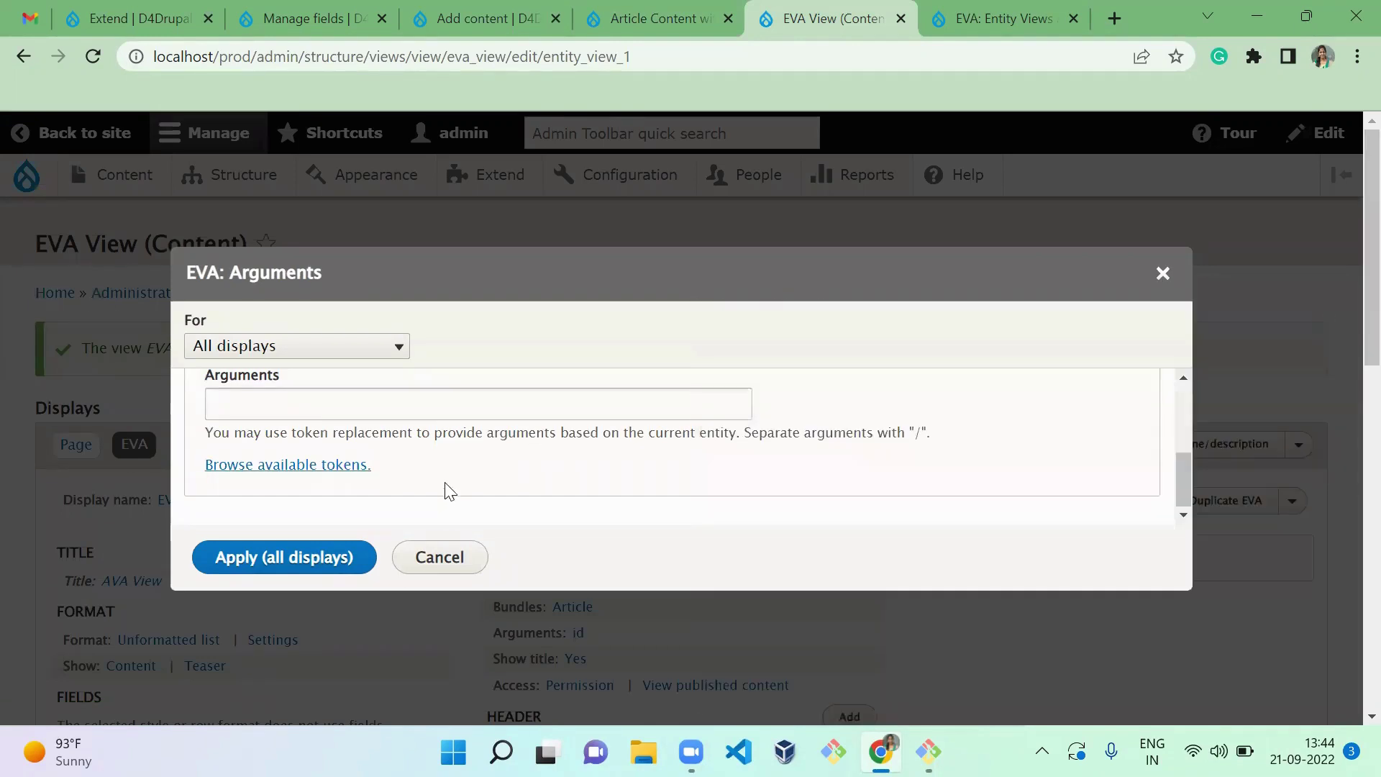
Step: Paste the token as the argument, scope it to this entity_view (override), and apply
click(488, 407)
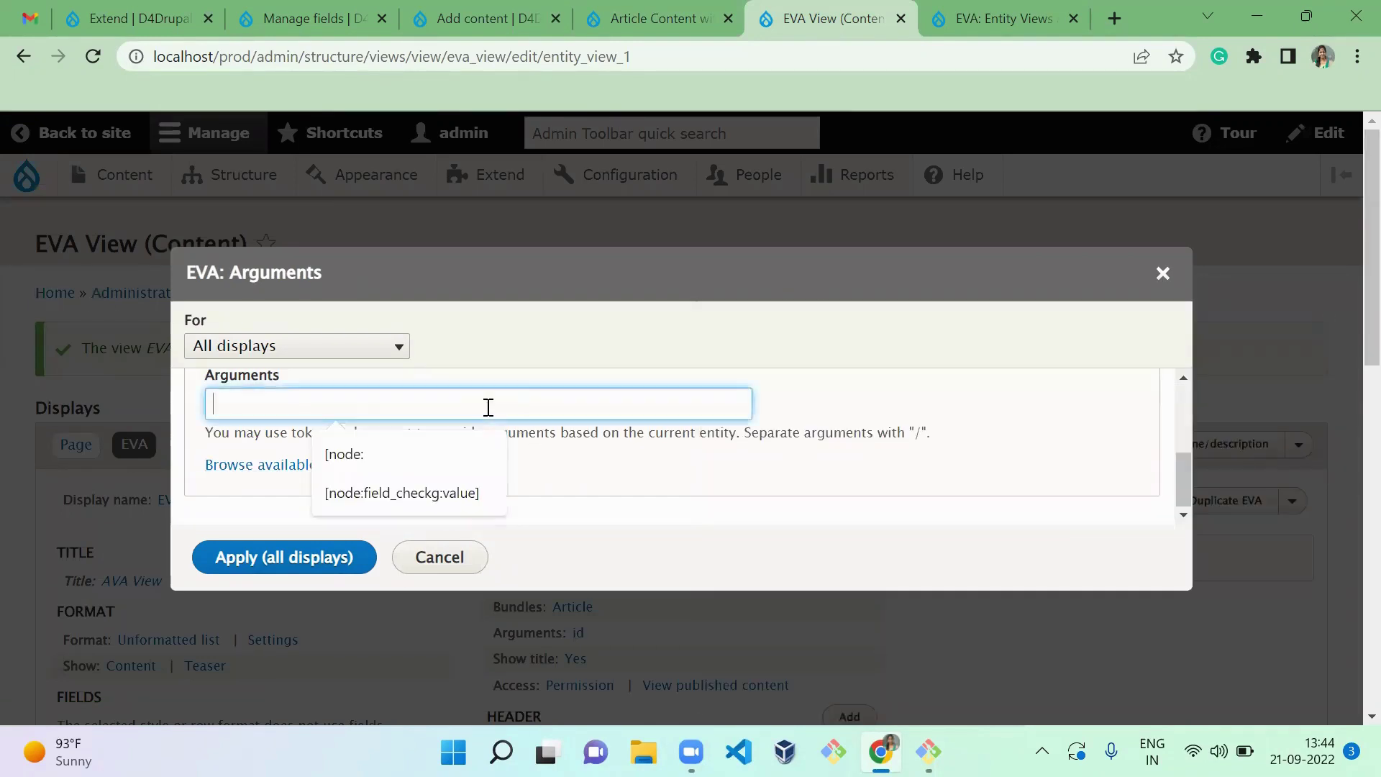
key(ctrl+v)
click(281, 350)
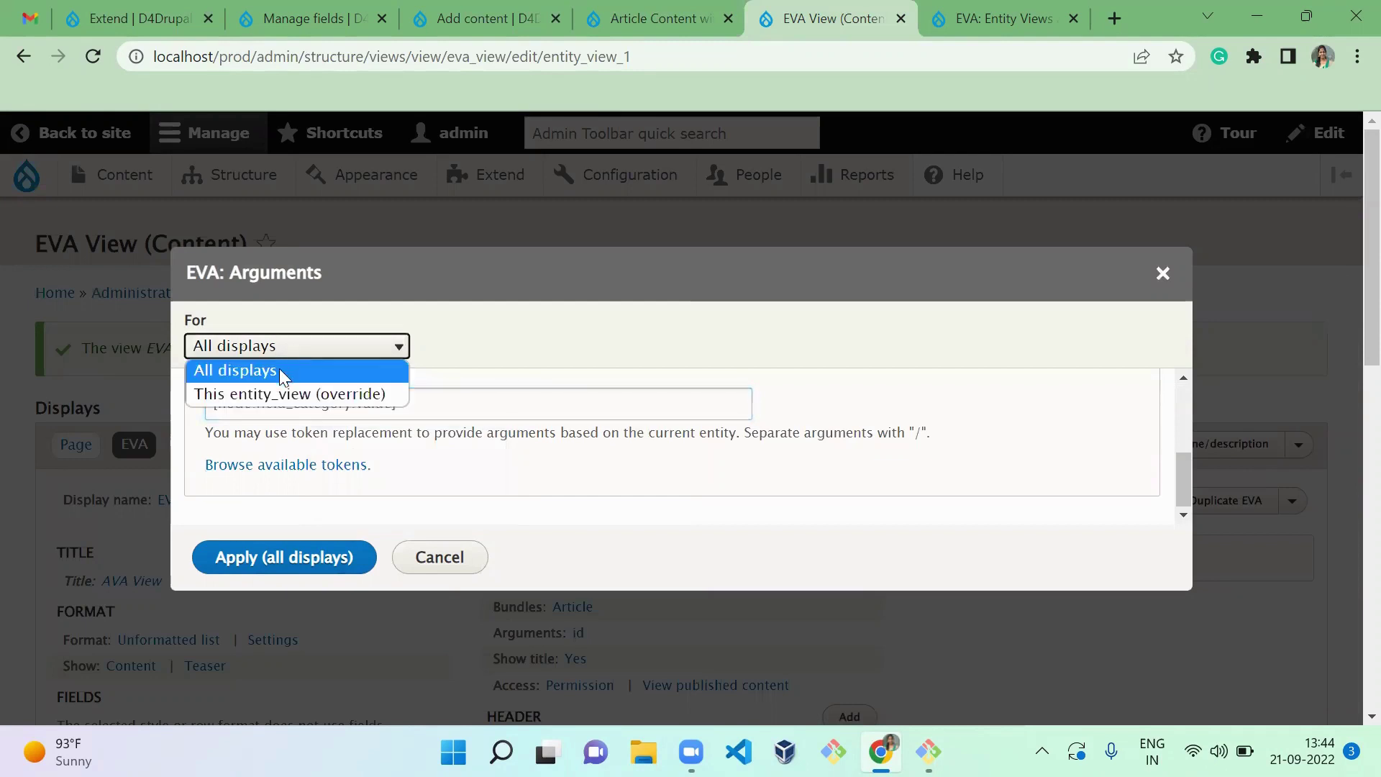
click(289, 389)
drag(490, 511, 425, 391)
click(425, 393)
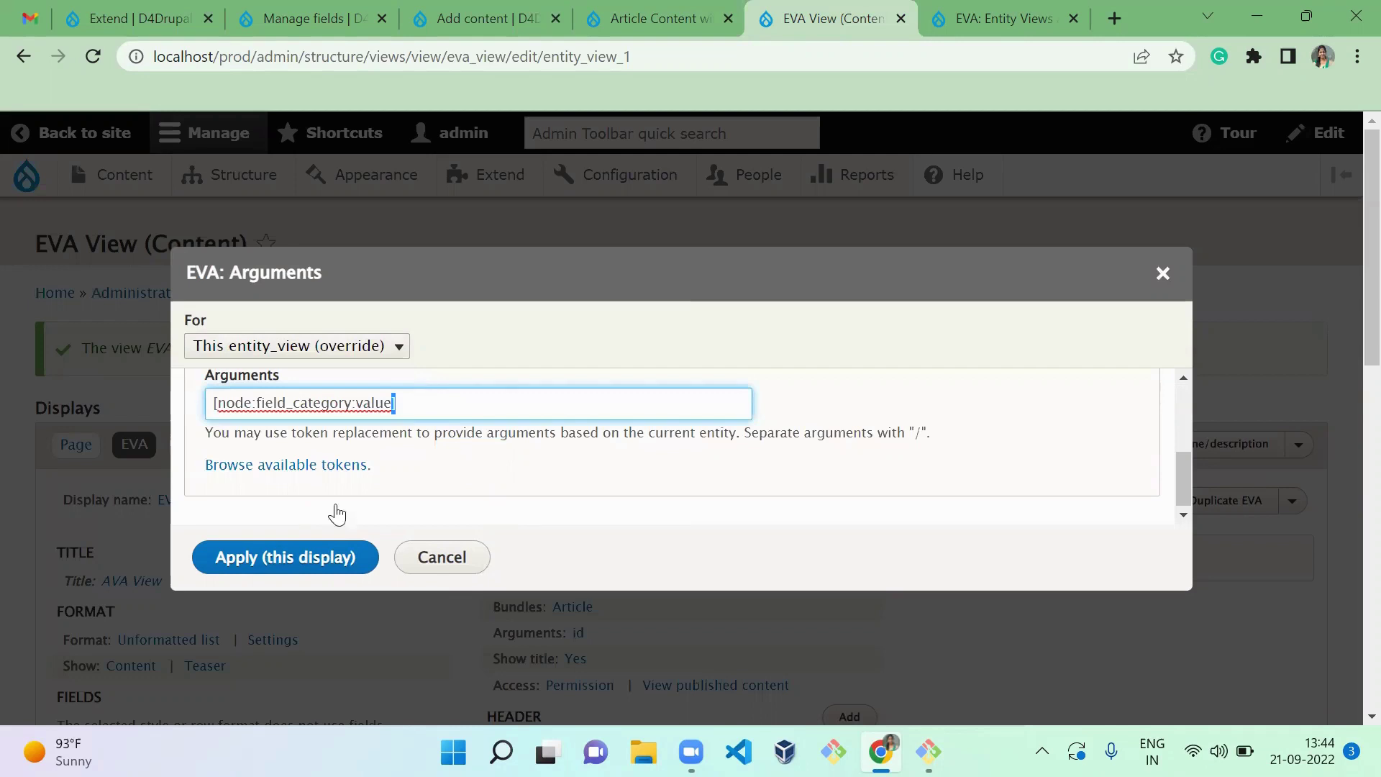
click(322, 568)
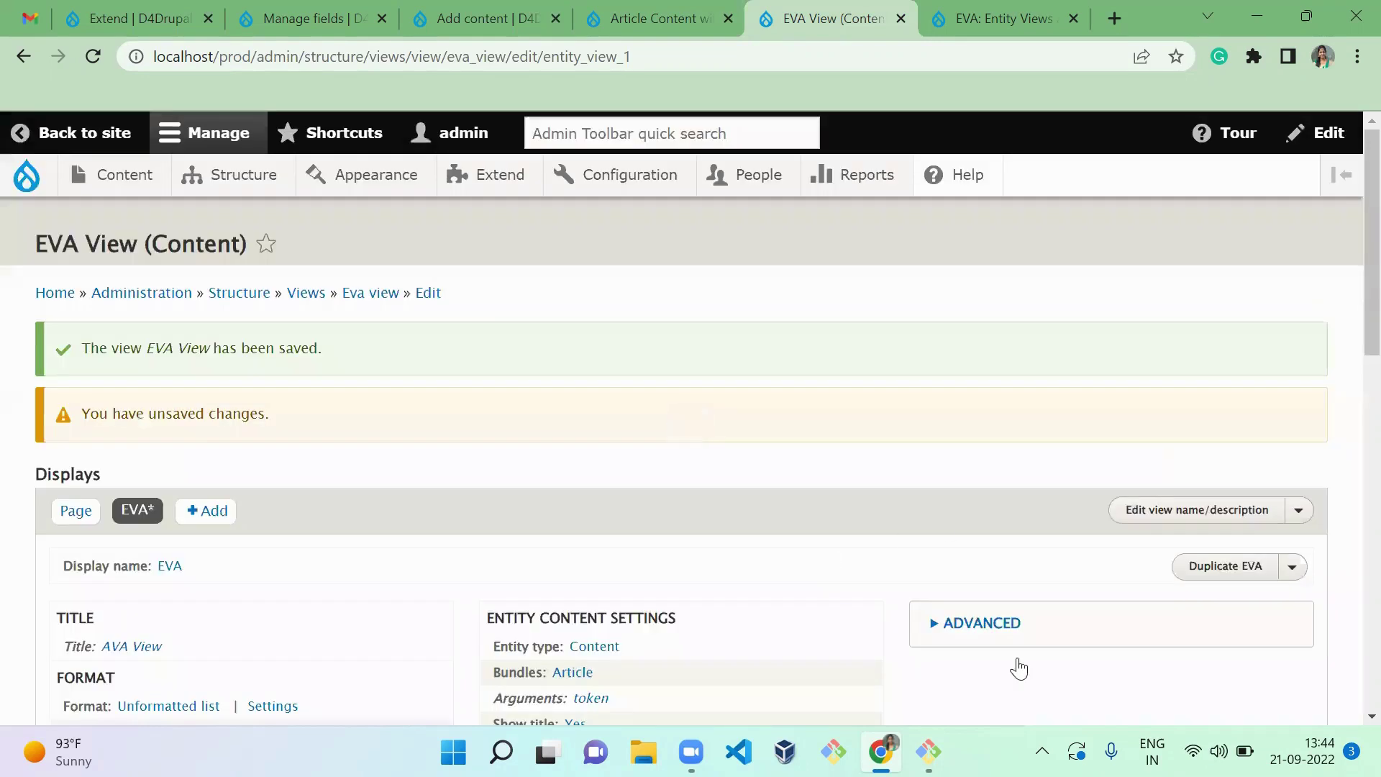
Step: Under Advanced, add a contextual filter by searching 'categ' and ticking Category (field_category)
click(991, 637)
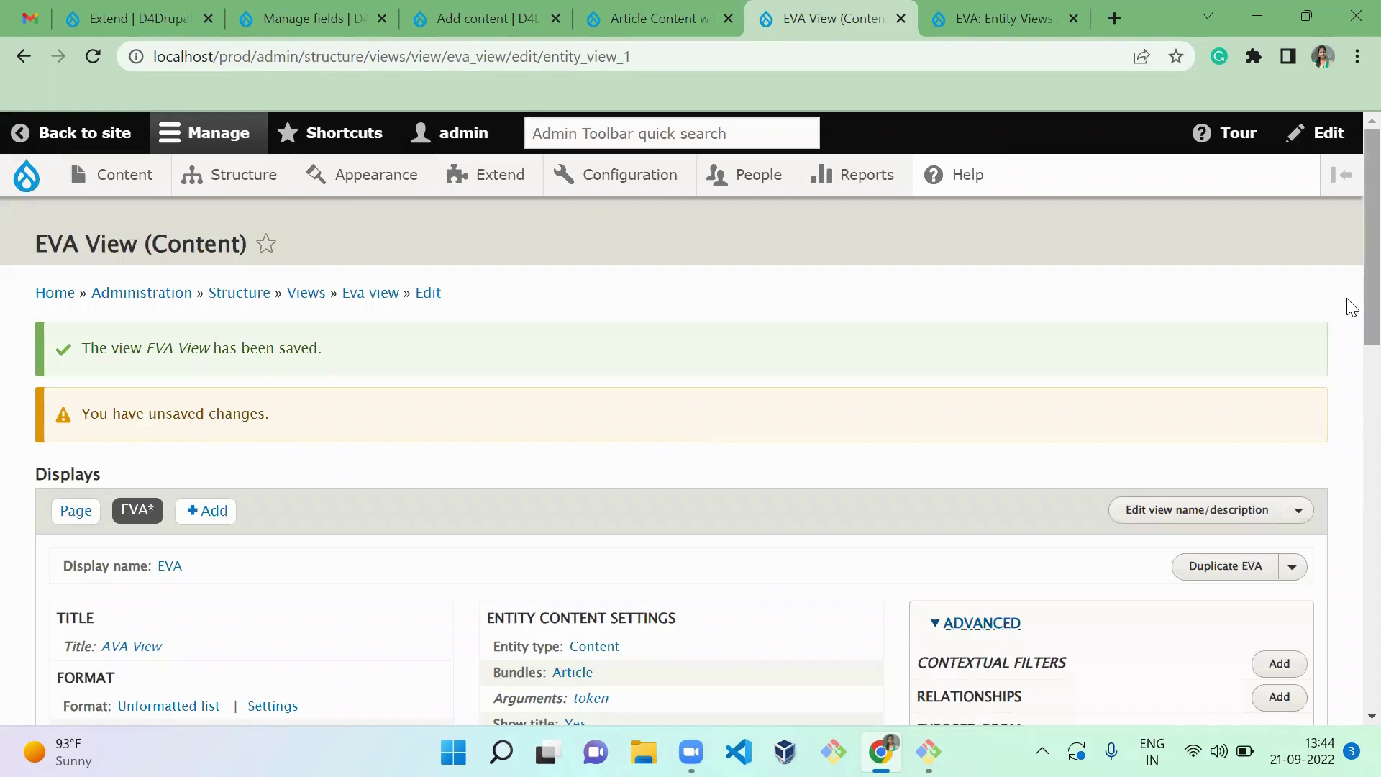
scroll(1351, 330, down, 2)
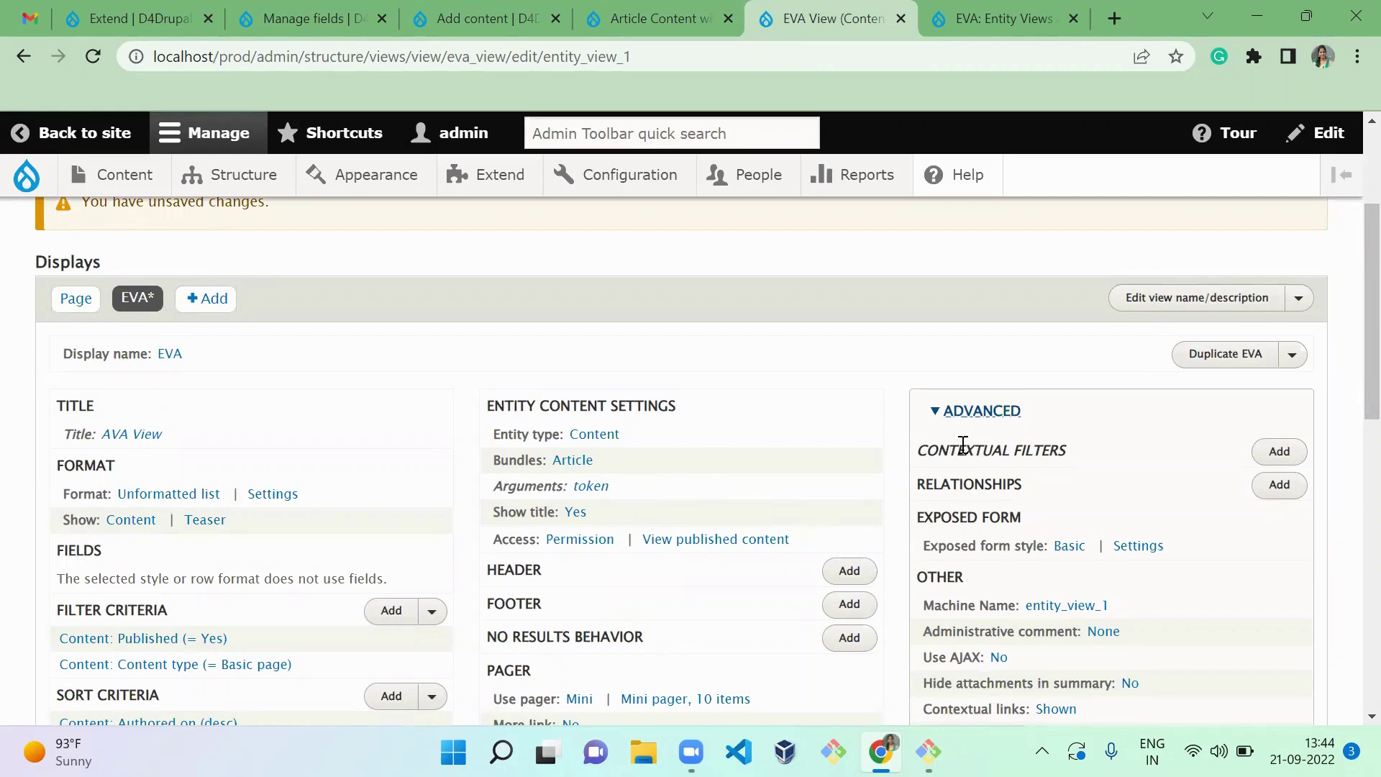
click(1278, 451)
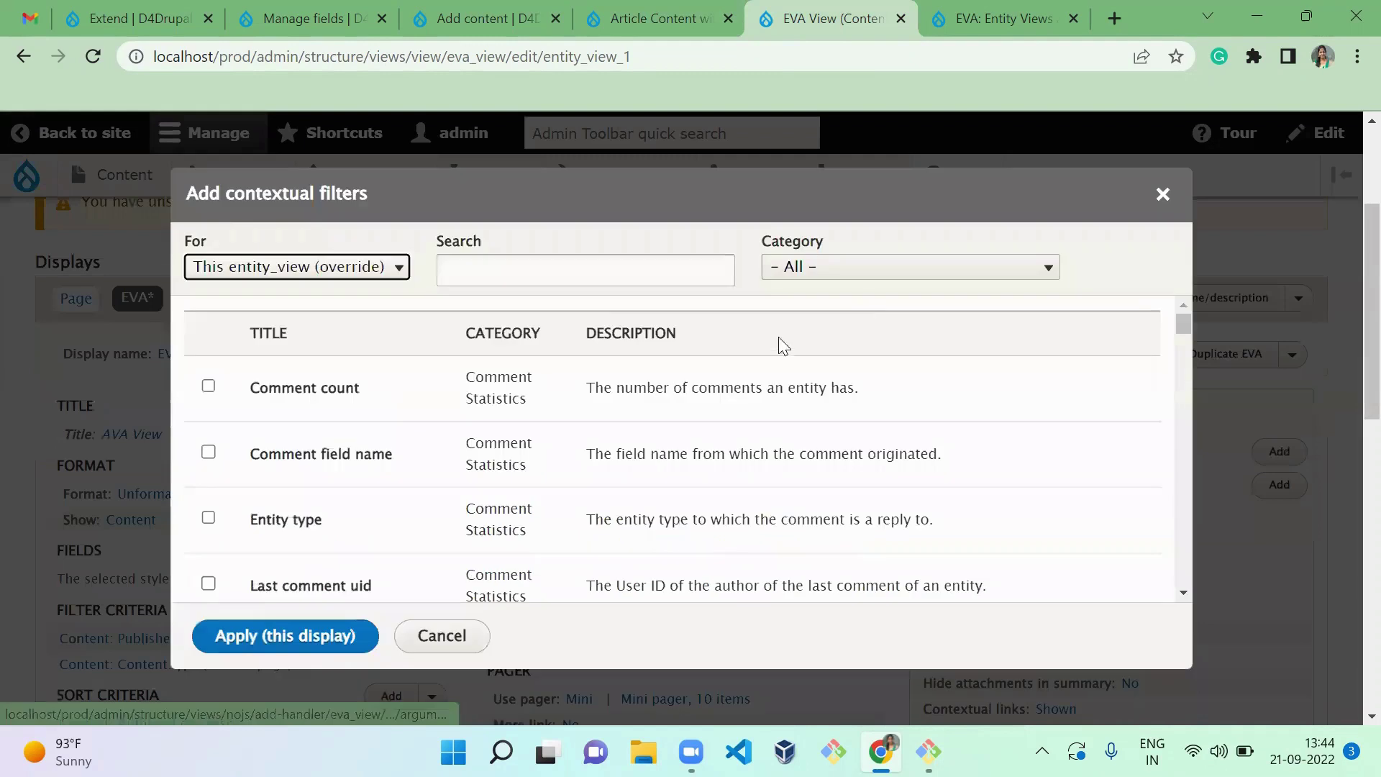
click(604, 267)
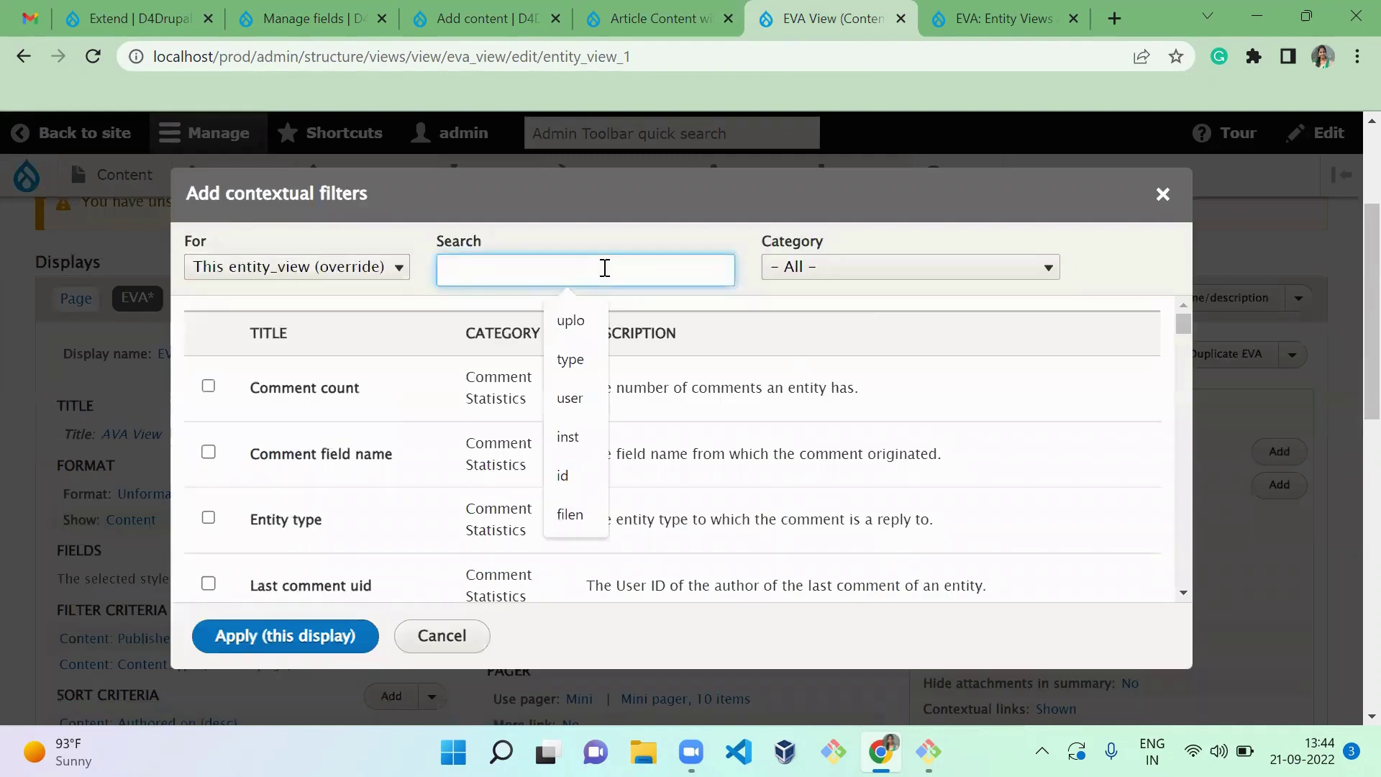
text(categ)
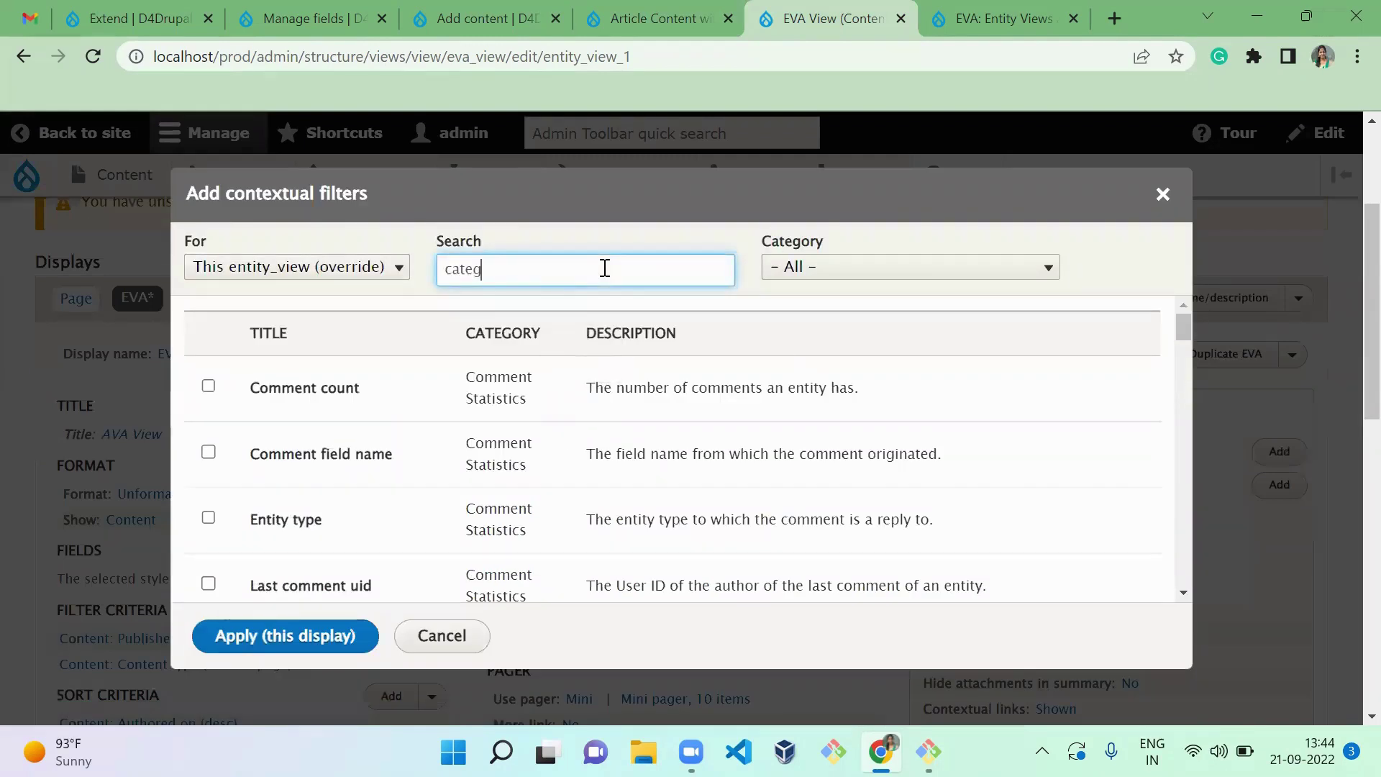
click(208, 379)
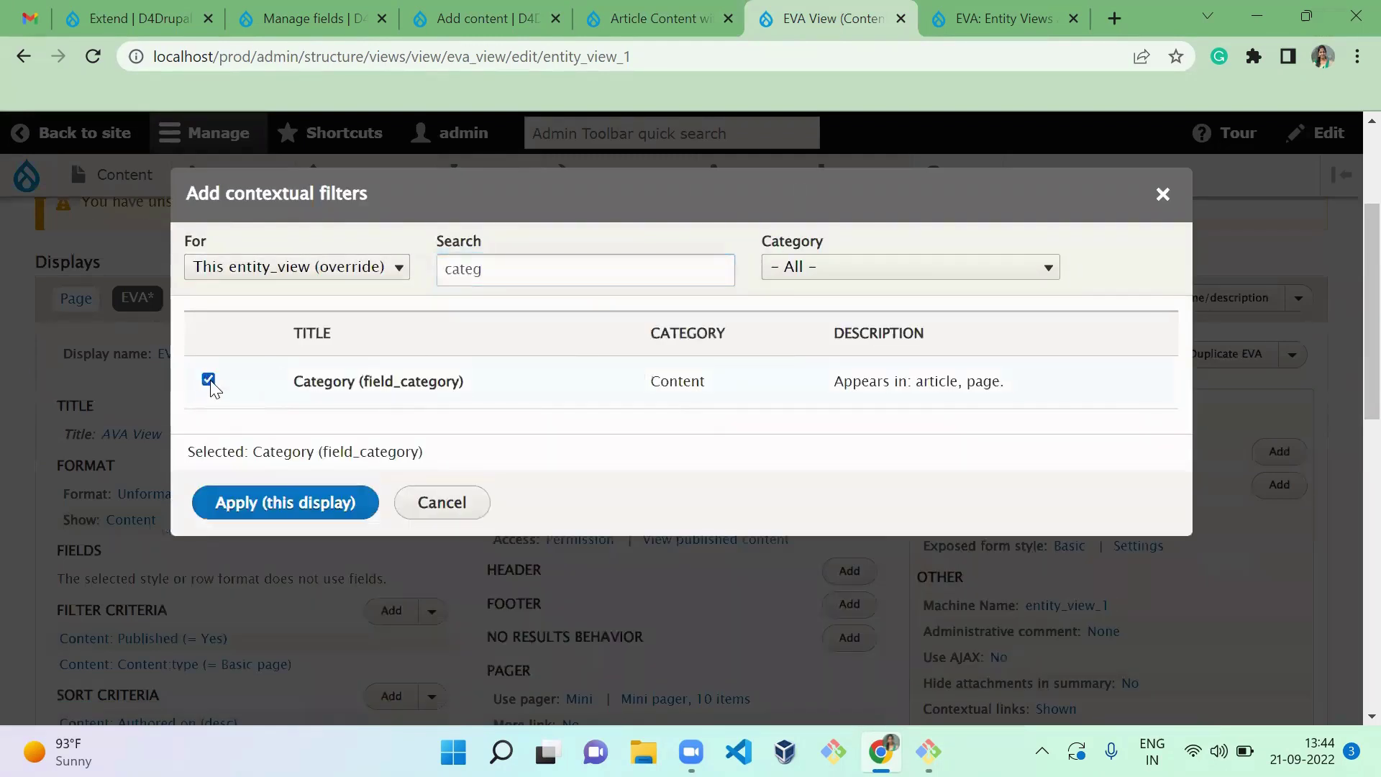
Step: Apply the Category filter with default settings to this display and save EVA View
click(259, 502)
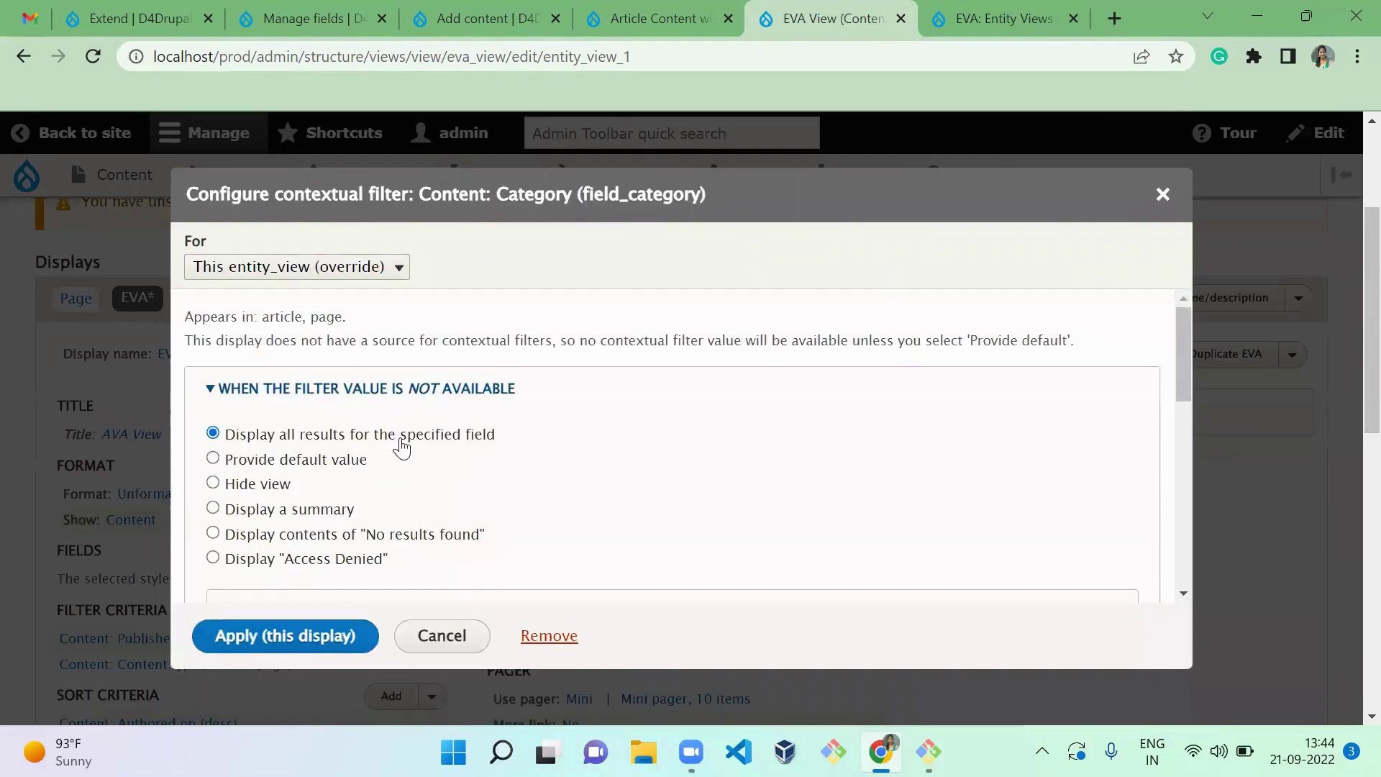
click(297, 641)
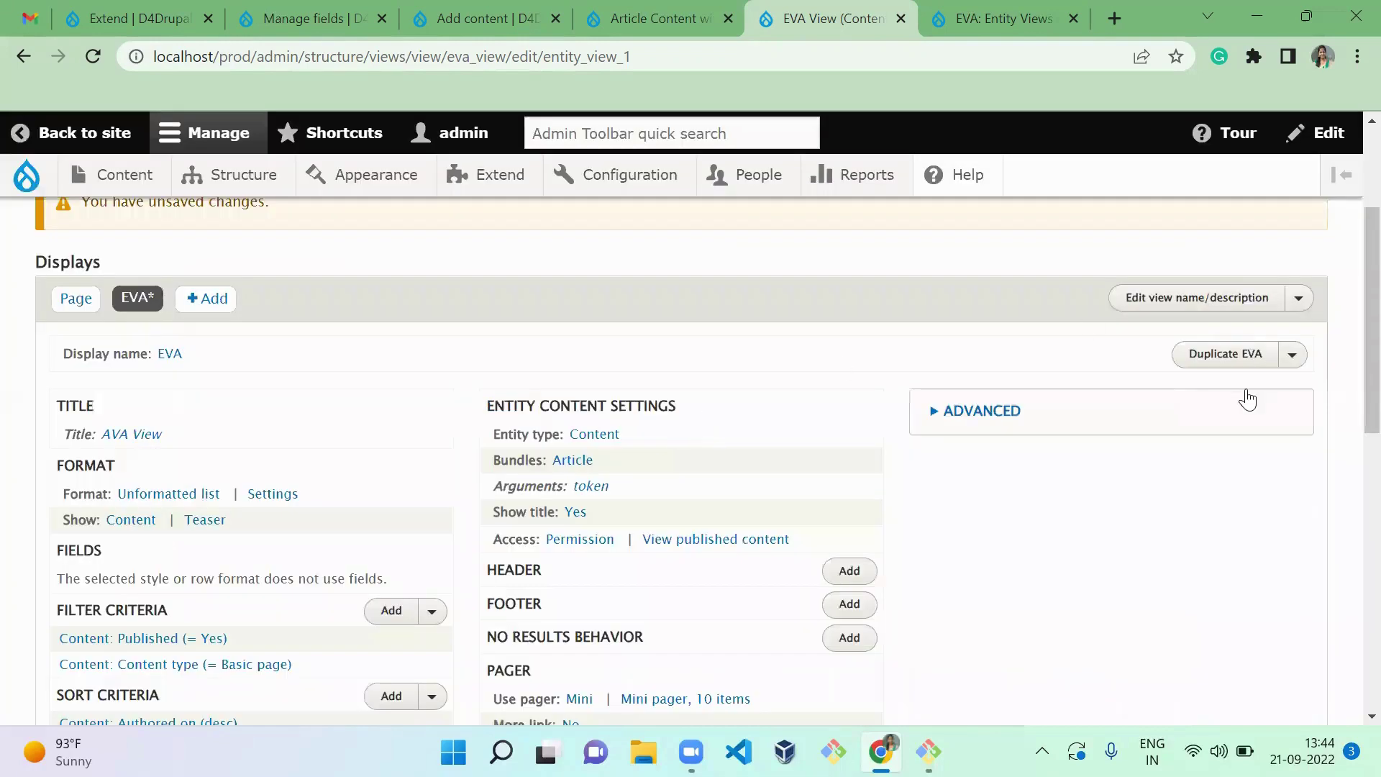
scroll(1352, 407, down, 3)
scroll(1348, 424, down, 2)
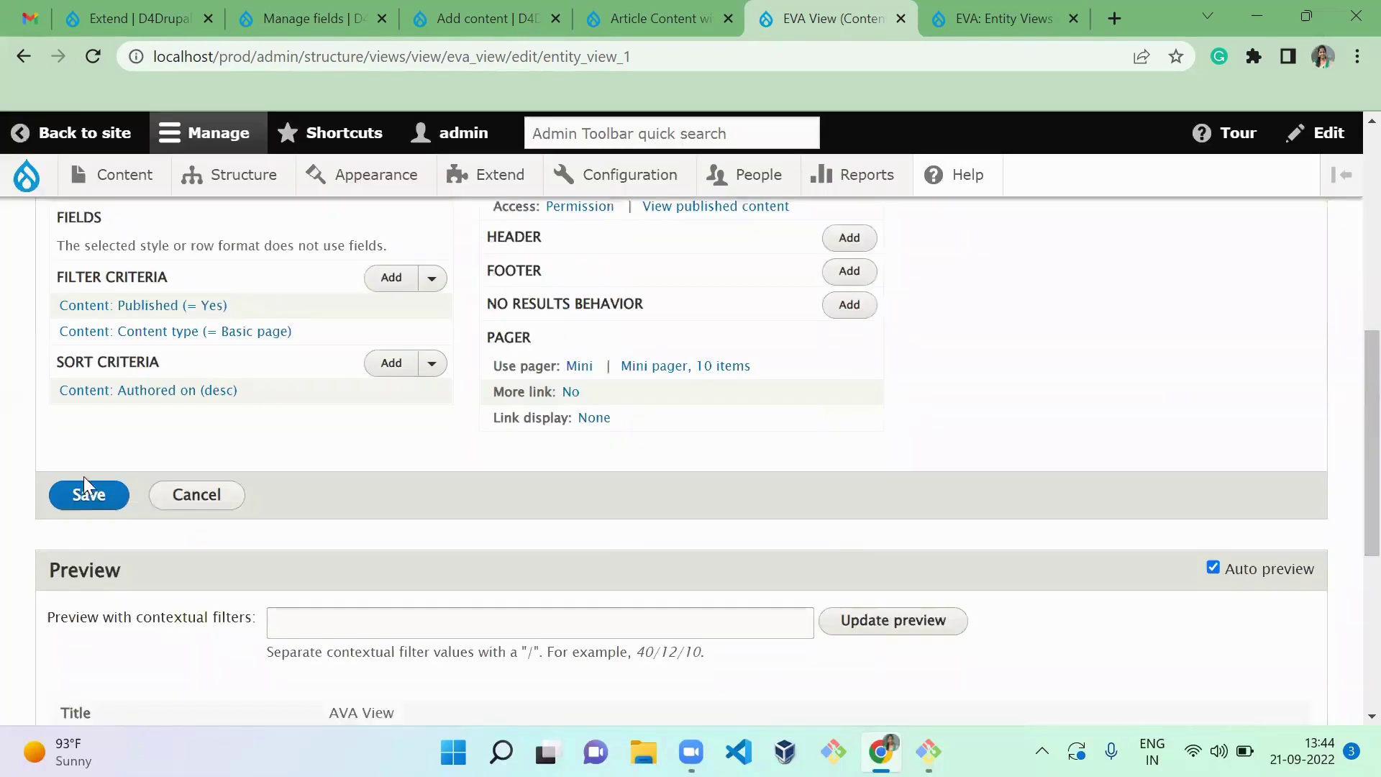
click(77, 502)
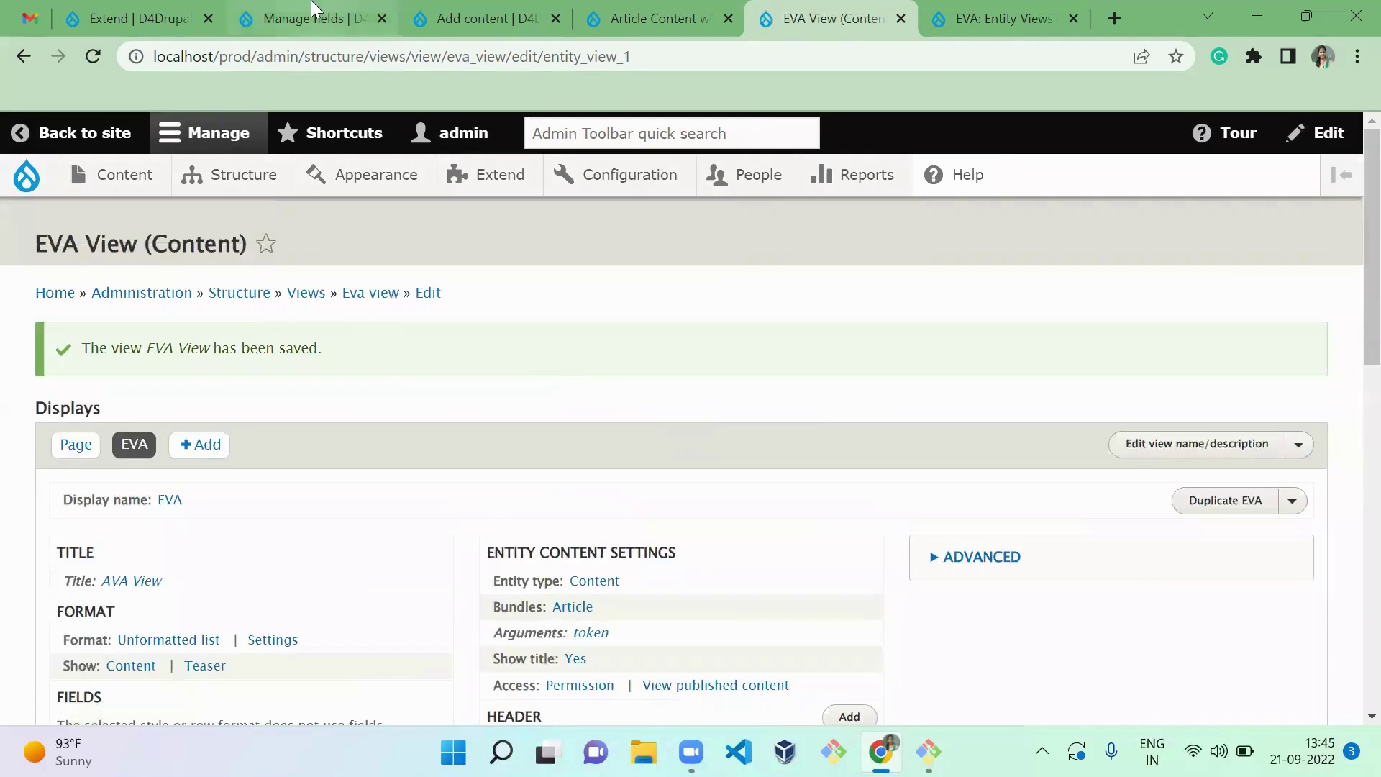
Step: Check that Article's Manage display lists the EVA: EVA View – EVA field
click(312, 10)
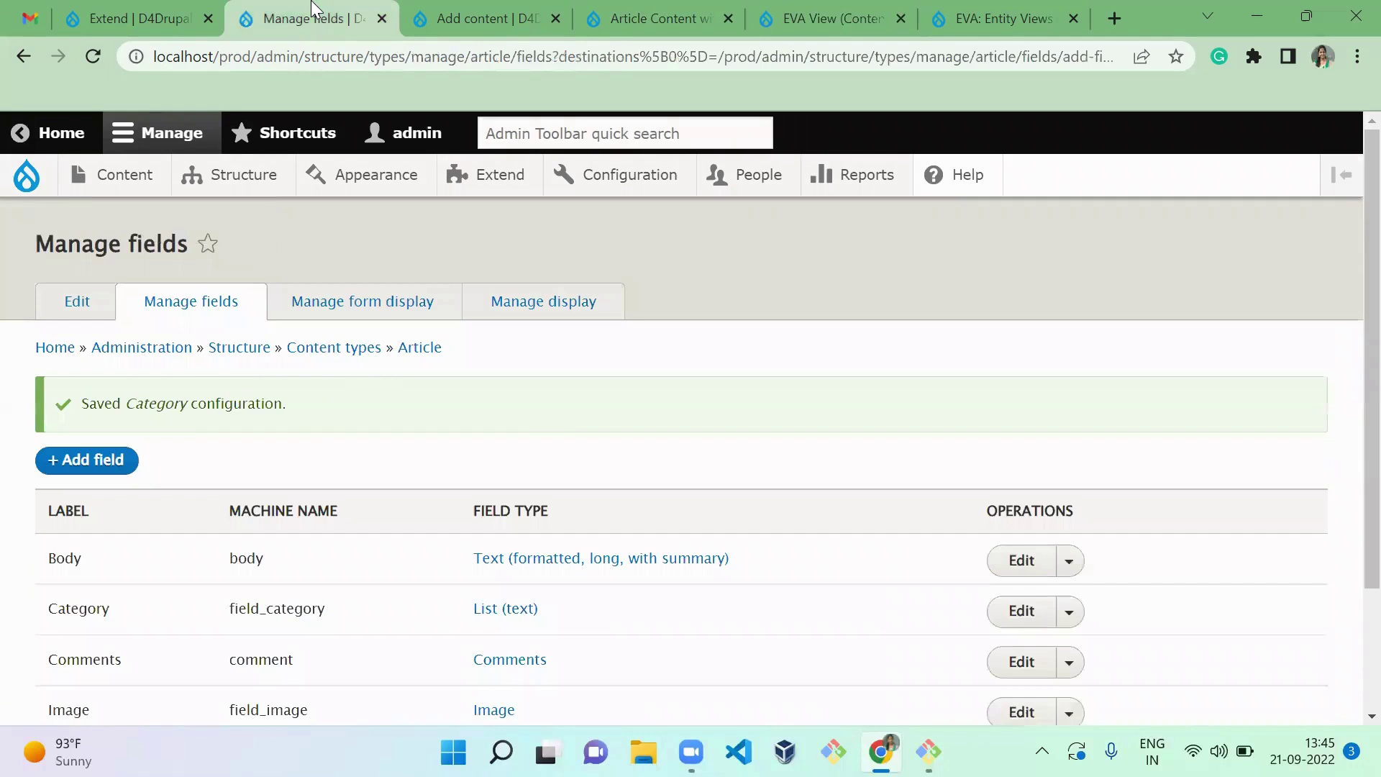
click(532, 297)
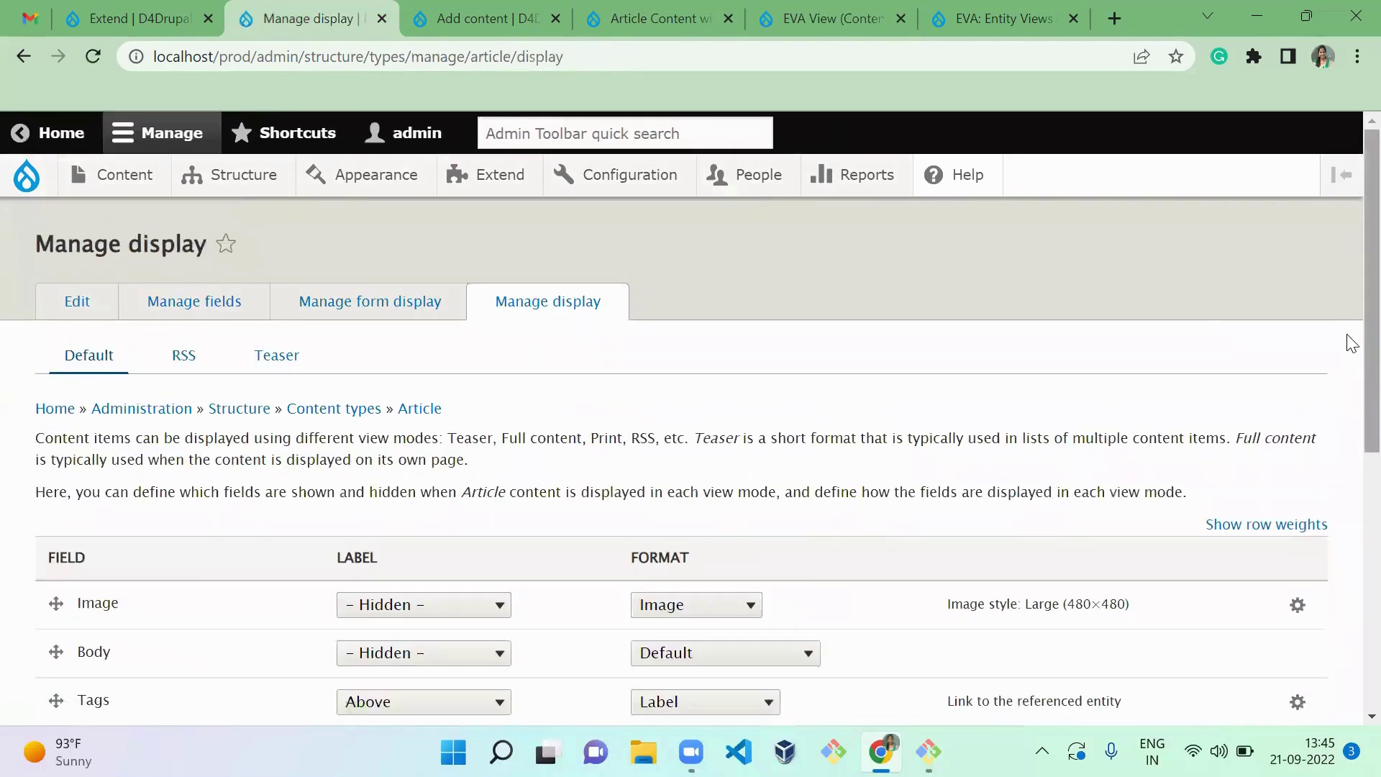
scroll(1352, 343, down, 6)
scroll(1347, 565, up, 3)
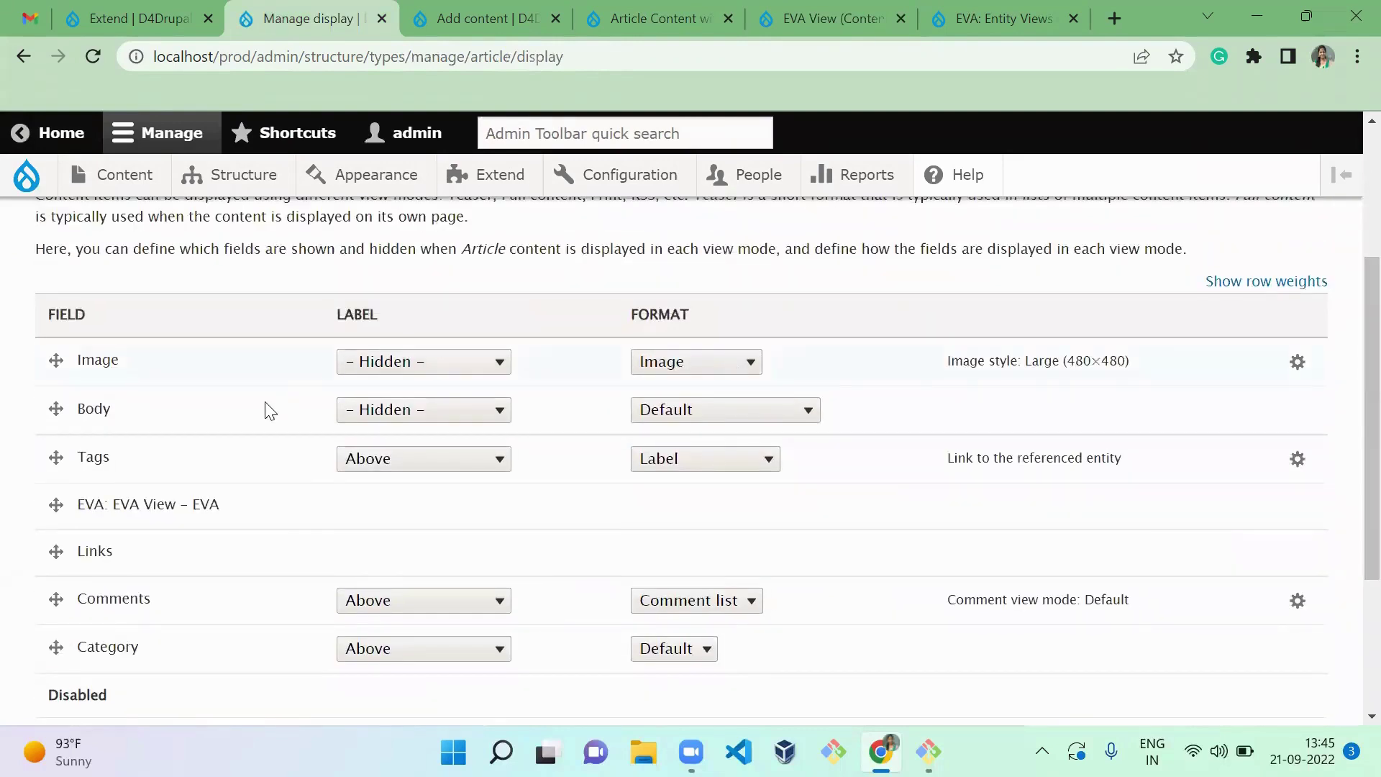
drag(230, 505, 66, 534)
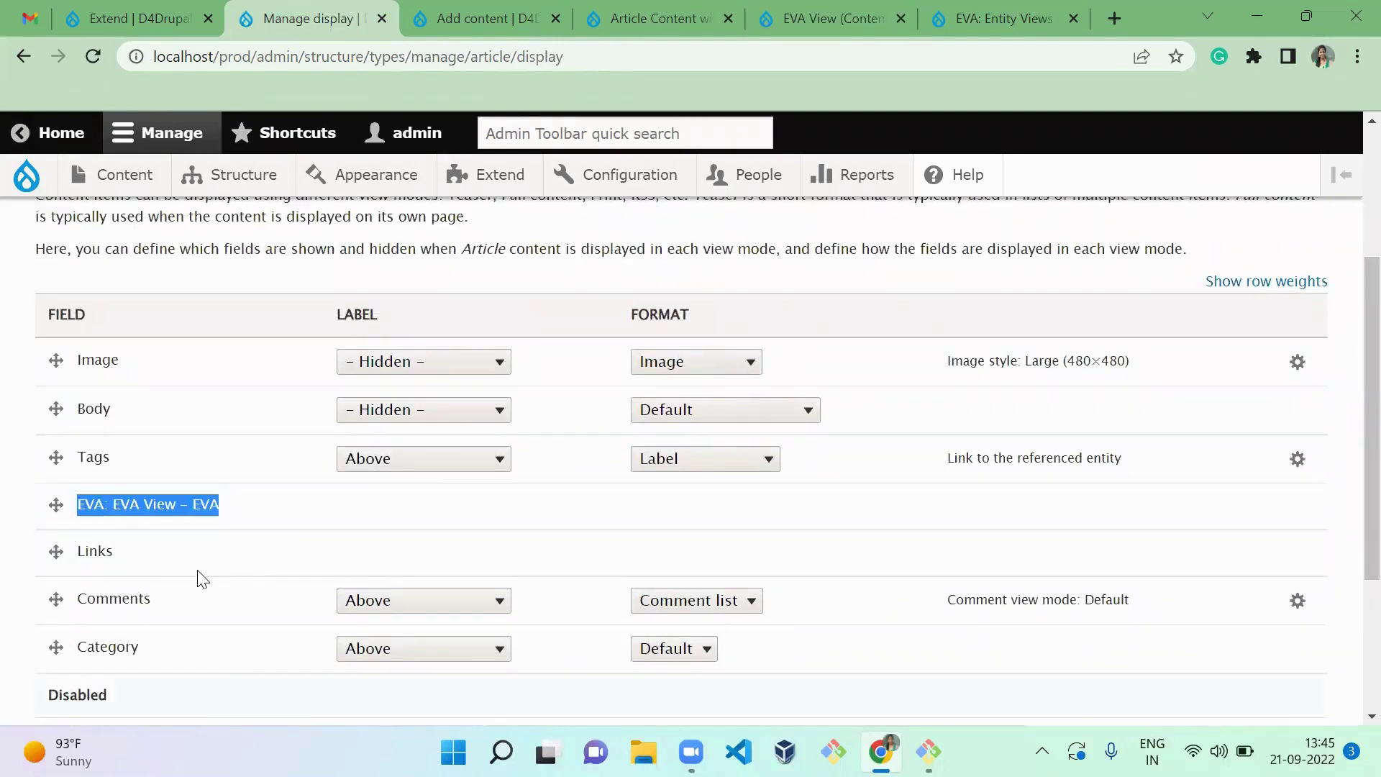
click(303, 376)
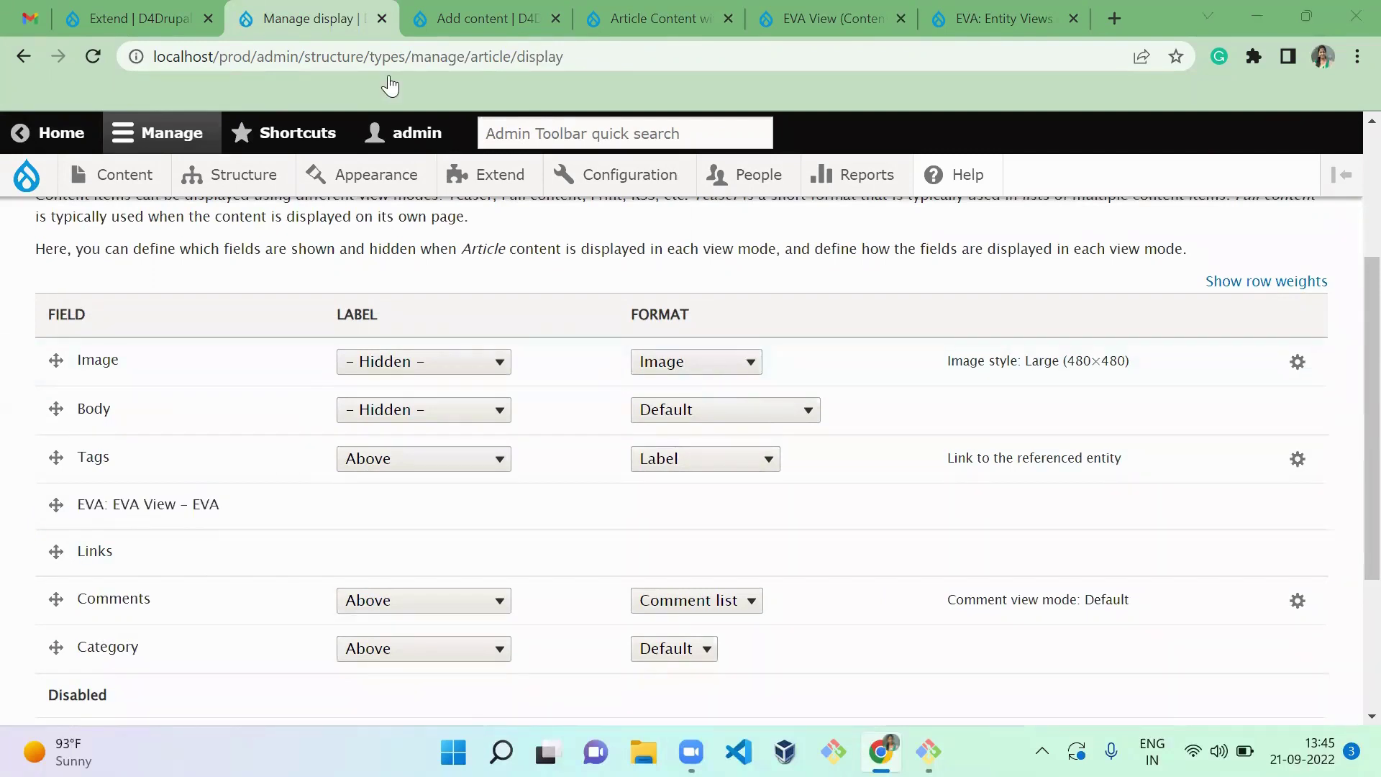
Step: Close the Add content, old article, EVA View and EVA project tabs
key(ctrl+Tab)
key(ctrl+w)
key(ctrl+w)
key(ctrl+w)
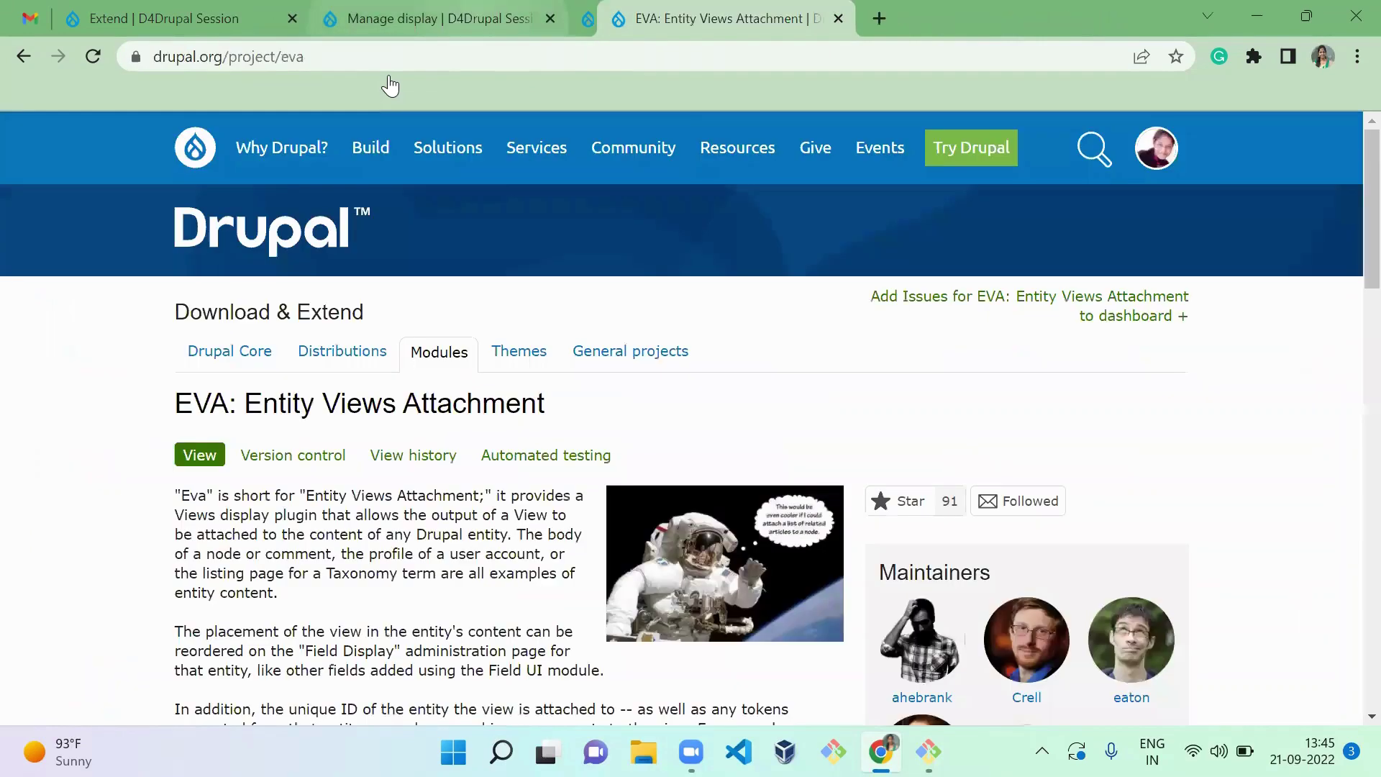
key(ctrl+w)
key(ctrl+shift+Tab)
mouse_move(123, 172)
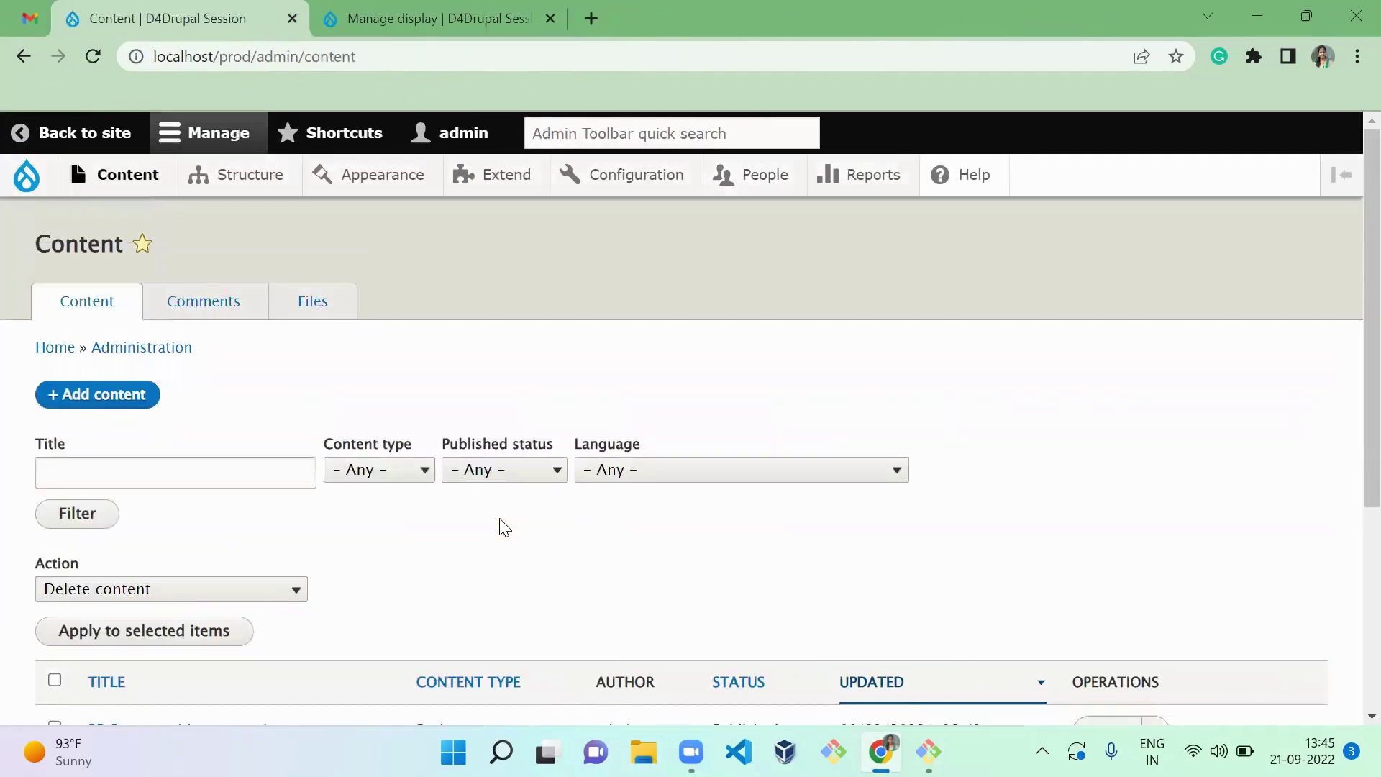
Step: Open the category b and category a articles from Content in separate tabs
scroll(1346, 421, down, 4)
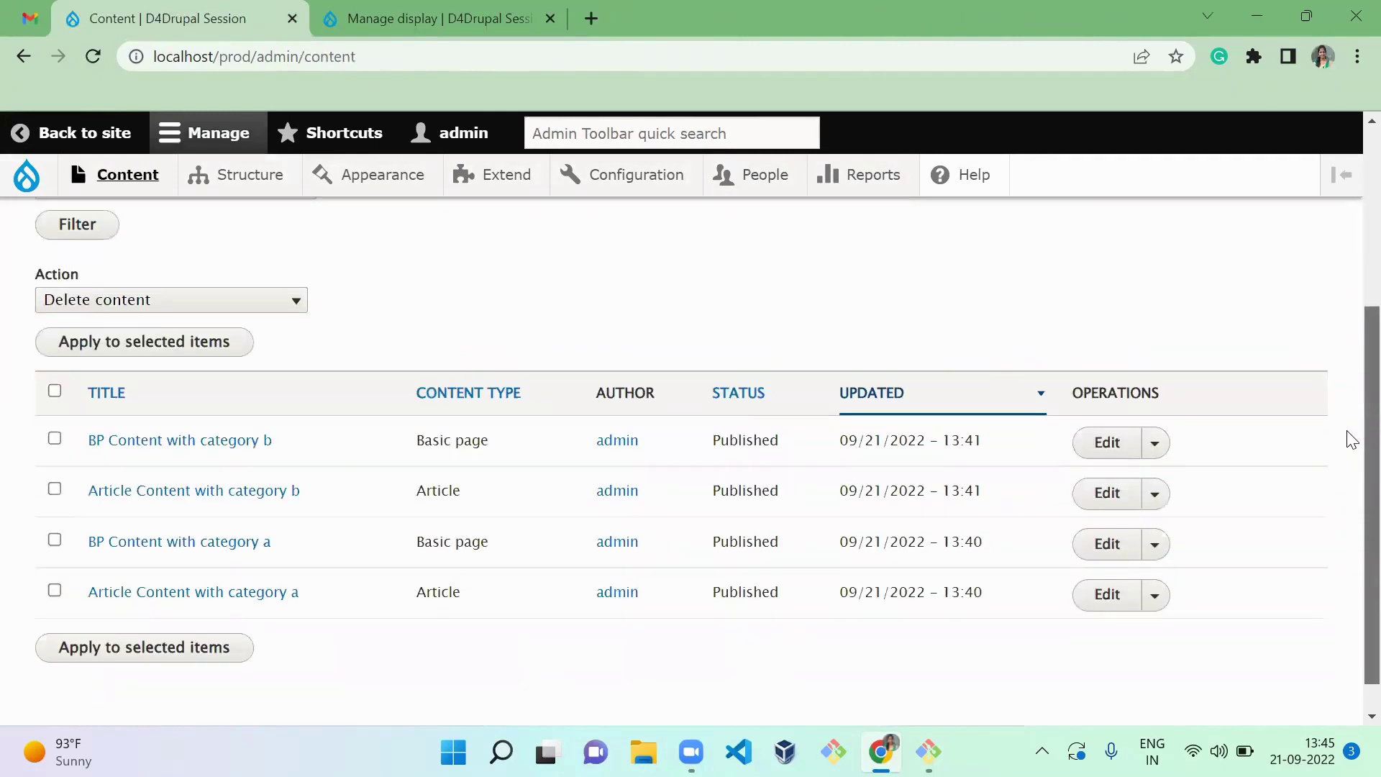
middle_click(260, 496)
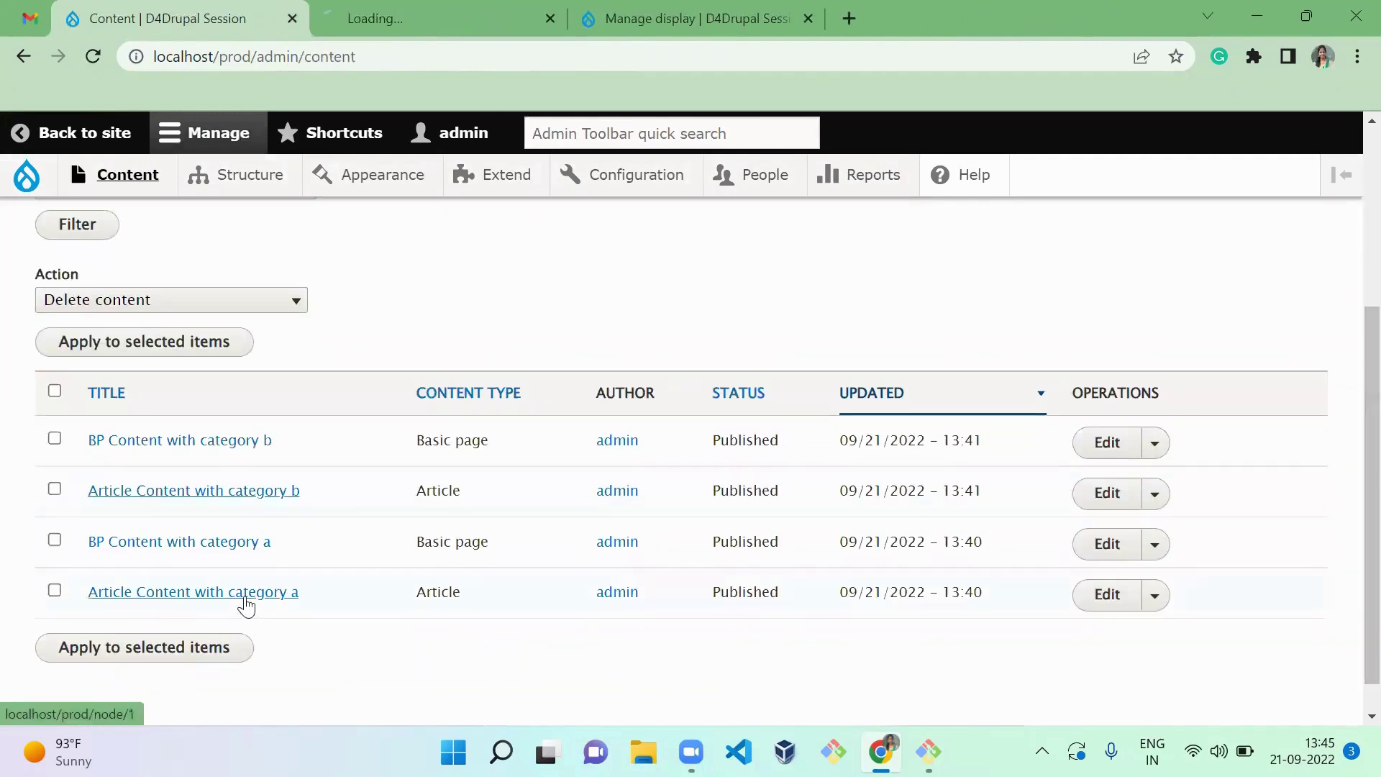
middle_click(260, 591)
key(ctrl+Tab)
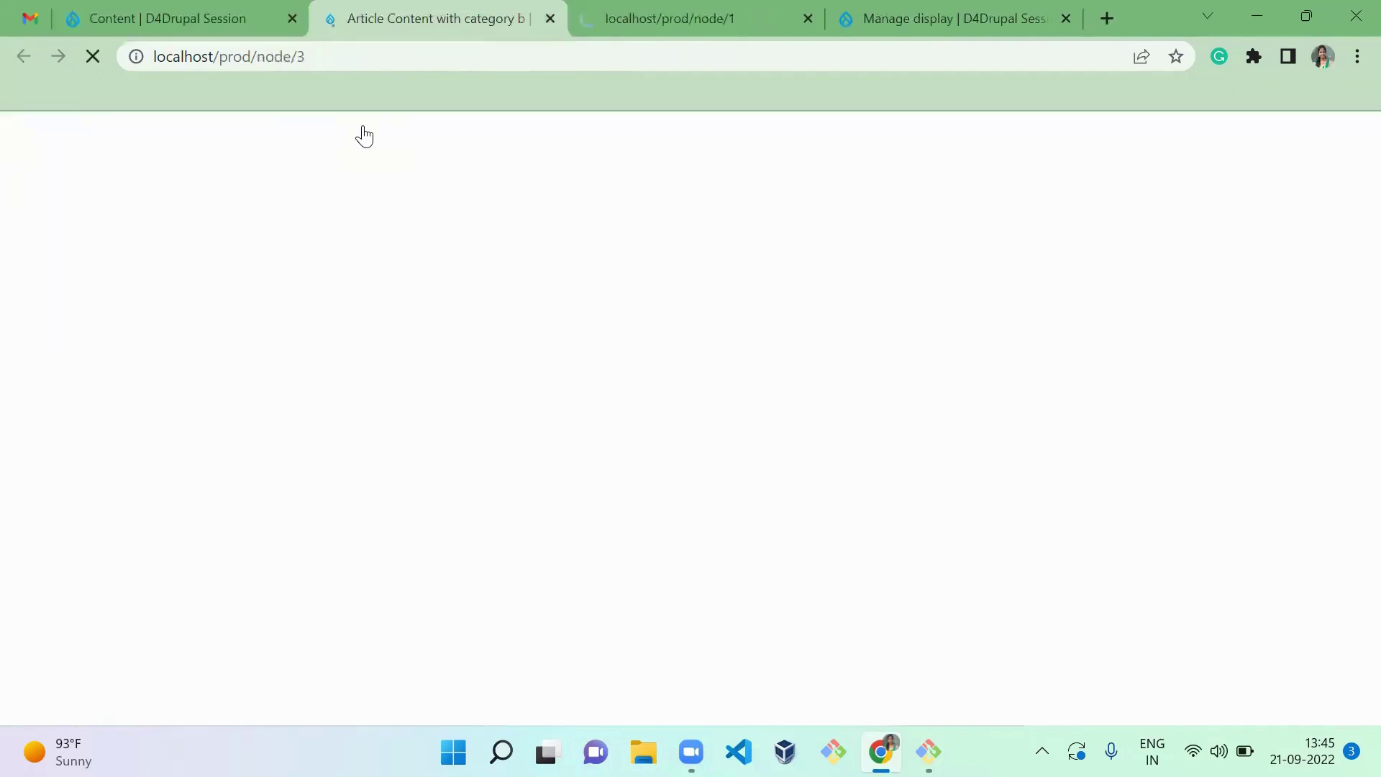
Step: Check each article's EVA listing shows only the Basic page from its category
scroll(581, 501, down, 3)
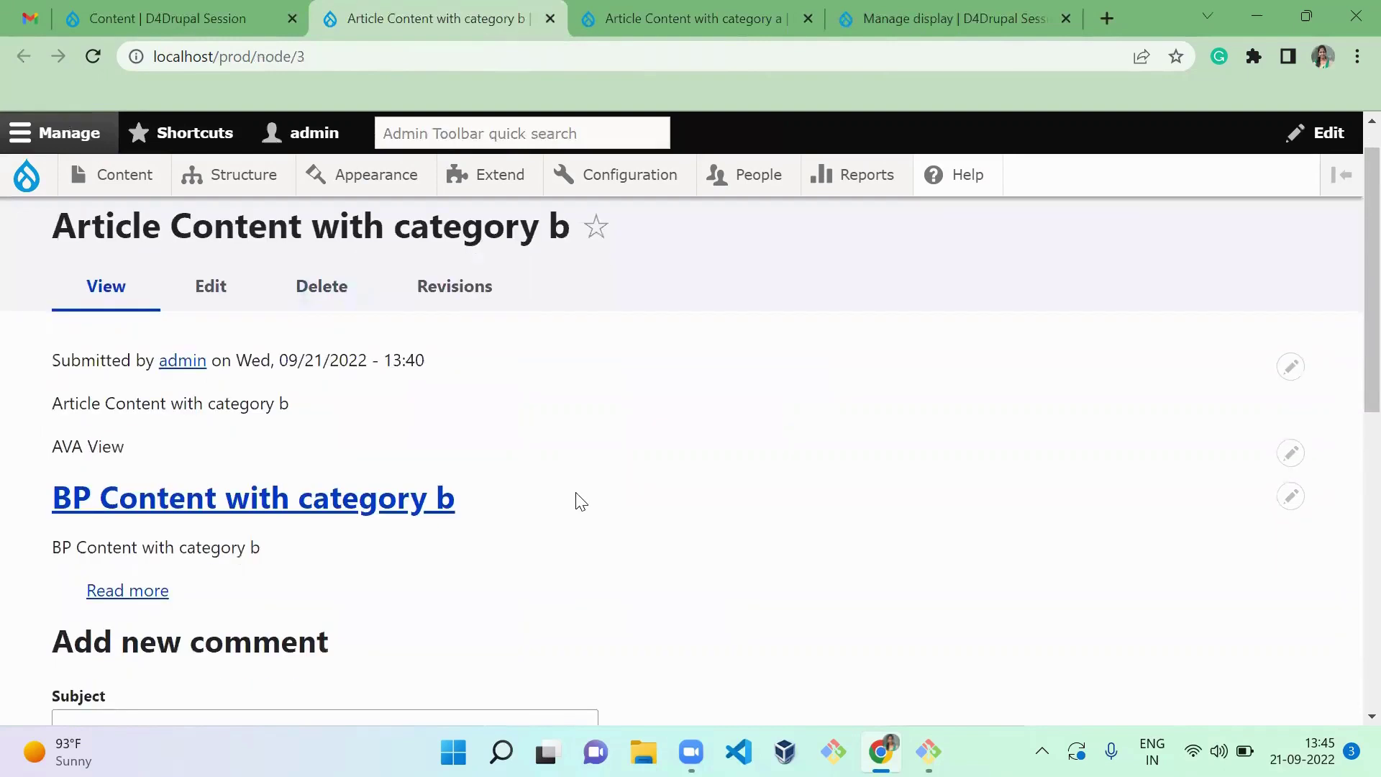
scroll(581, 501, up, 2)
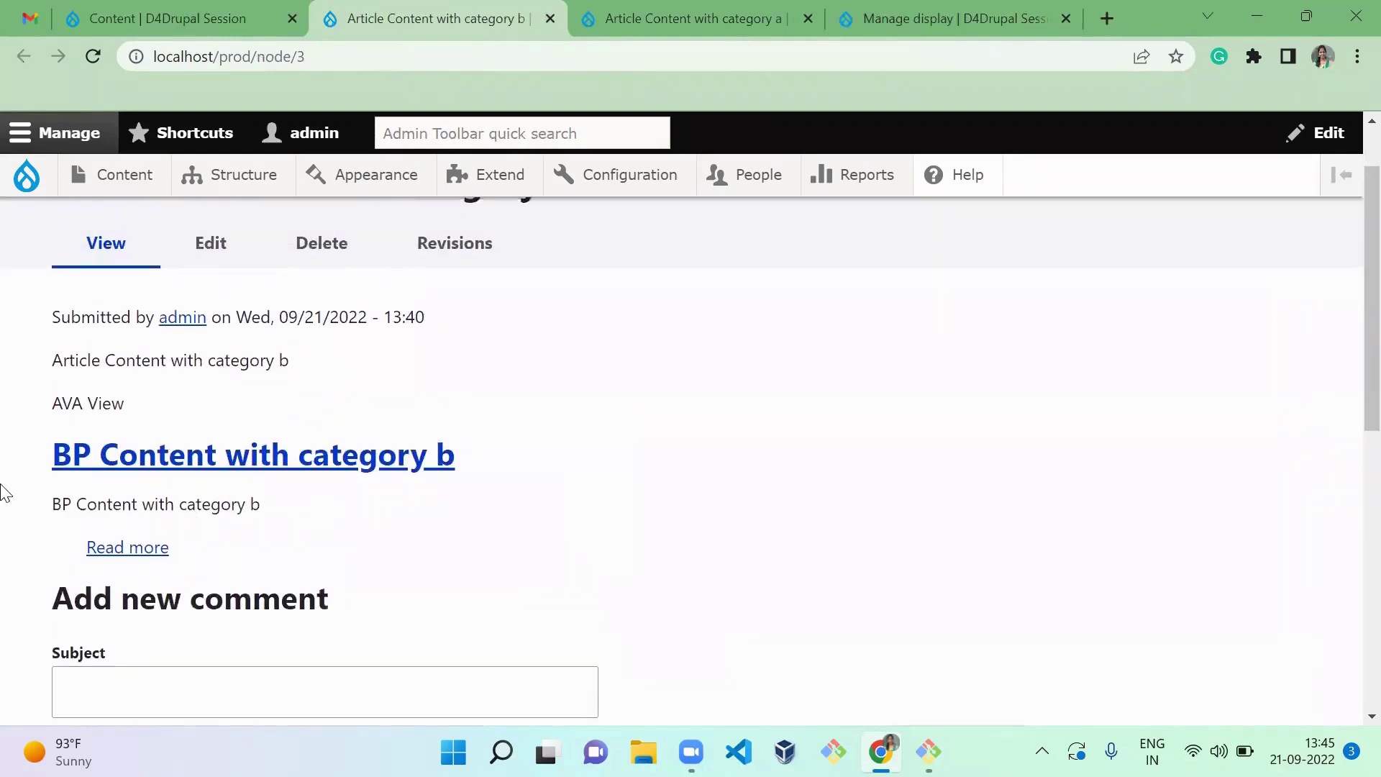
mouse_move(44, 458)
mouse_down()
mouse_move(154, 504)
mouse_move(218, 559)
mouse_up()
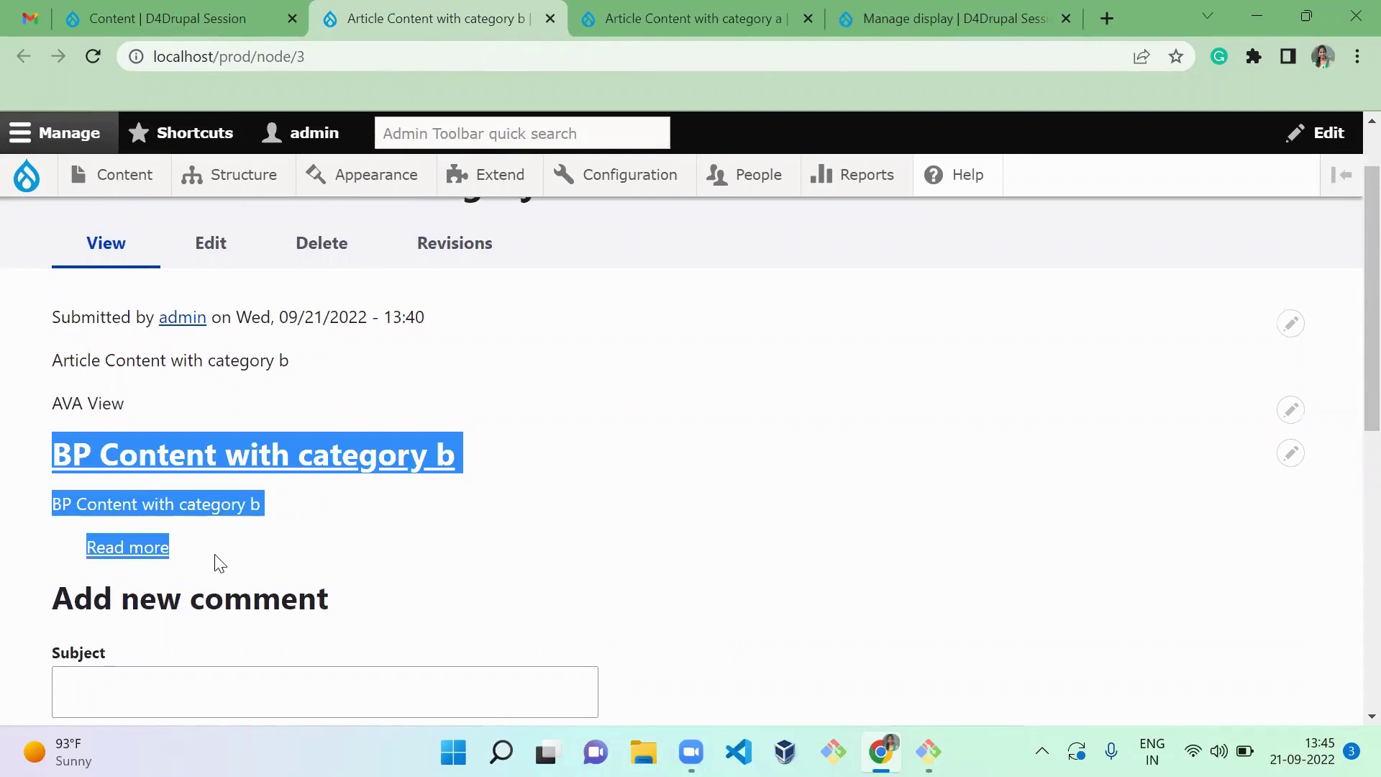
click(468, 369)
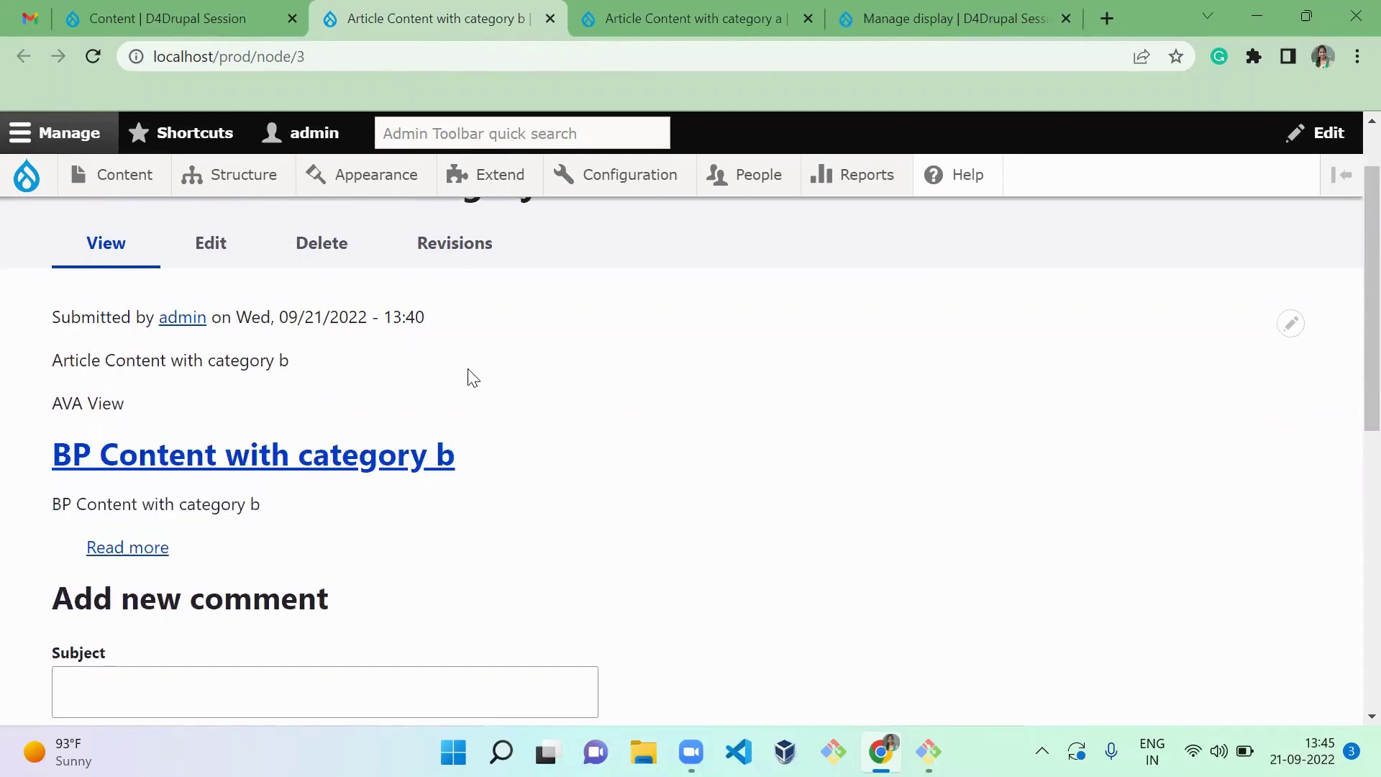
double_click(242, 362)
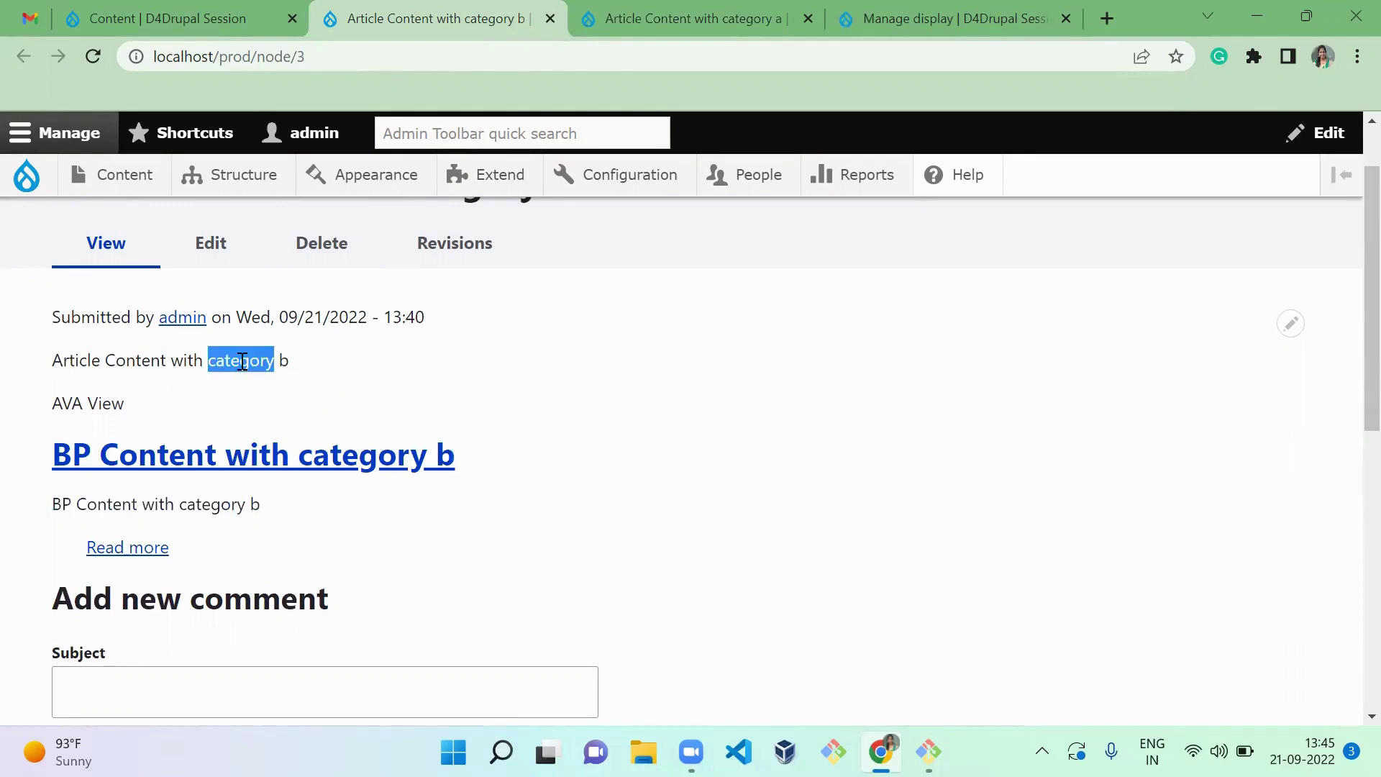
click(702, 425)
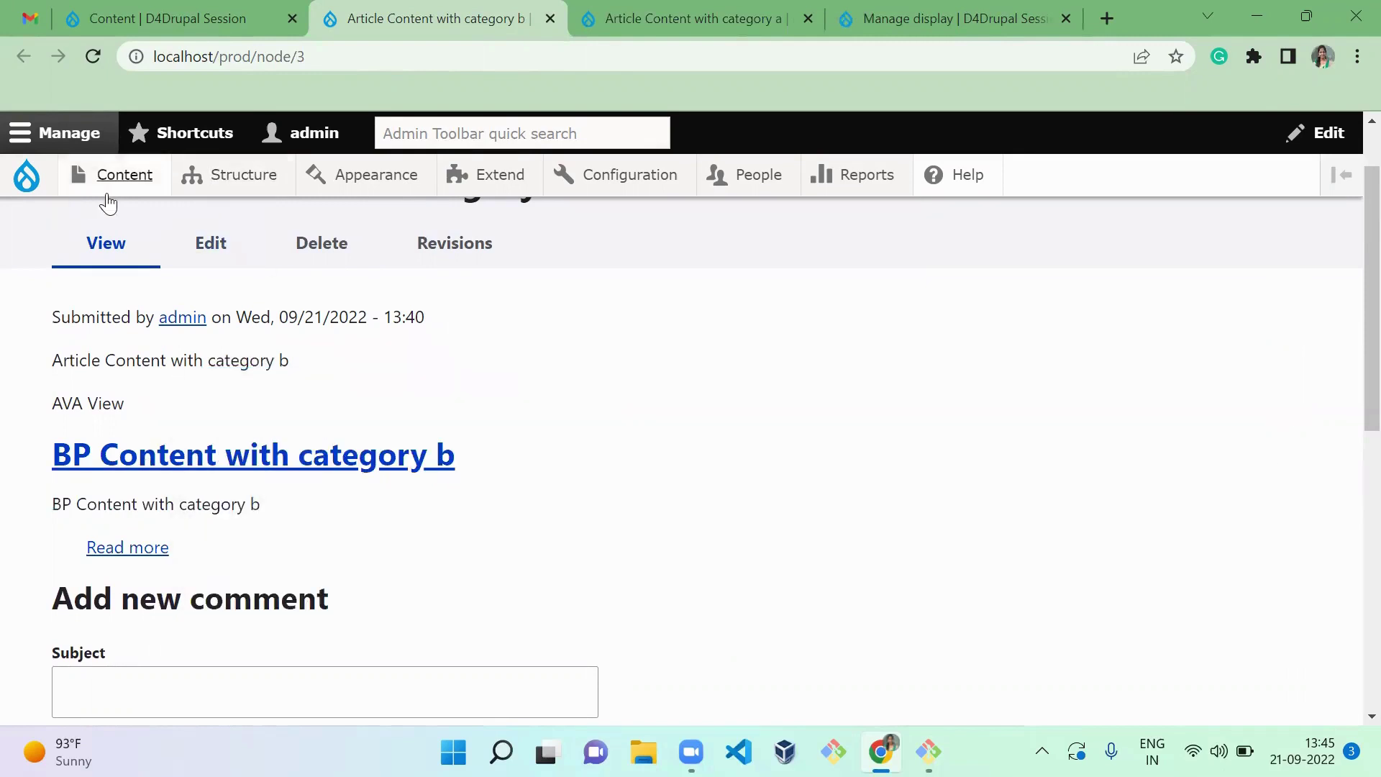
click(578, 35)
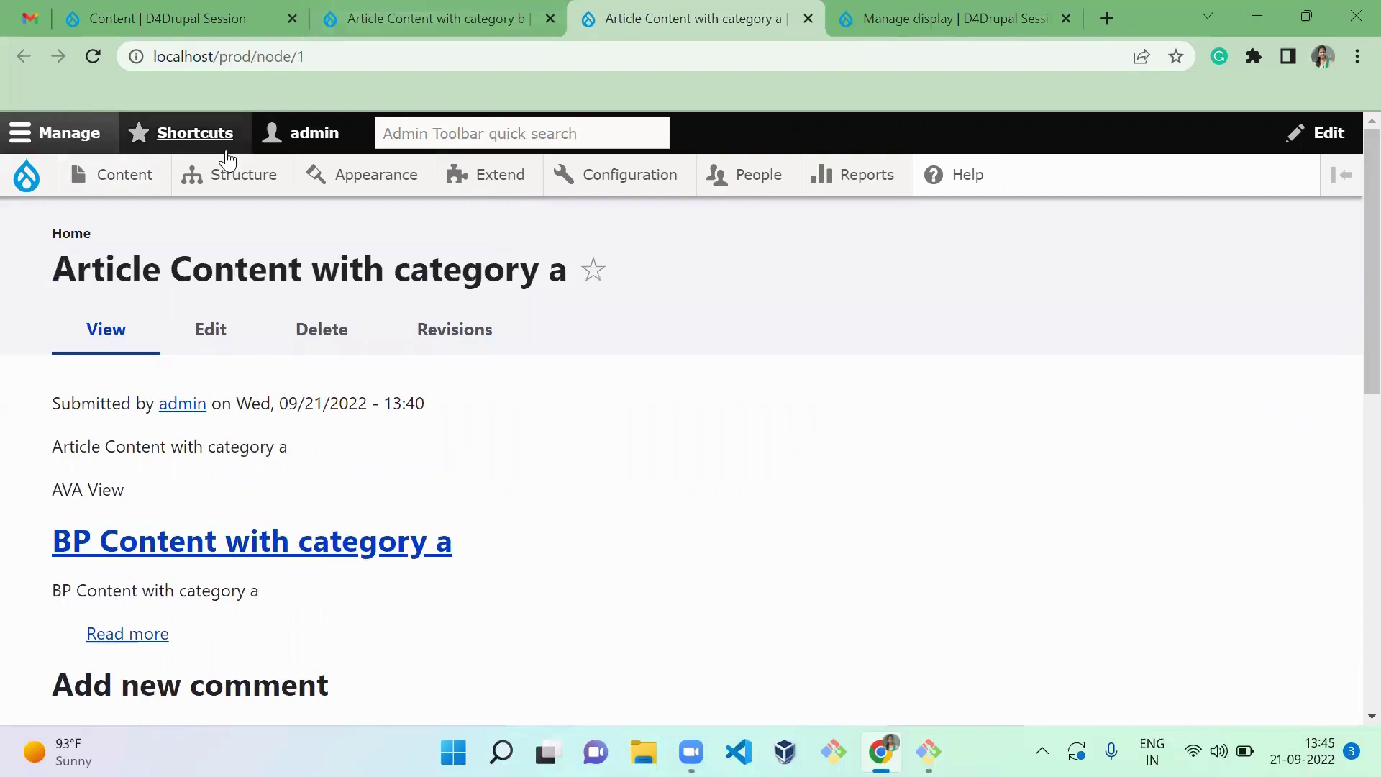
click(353, 9)
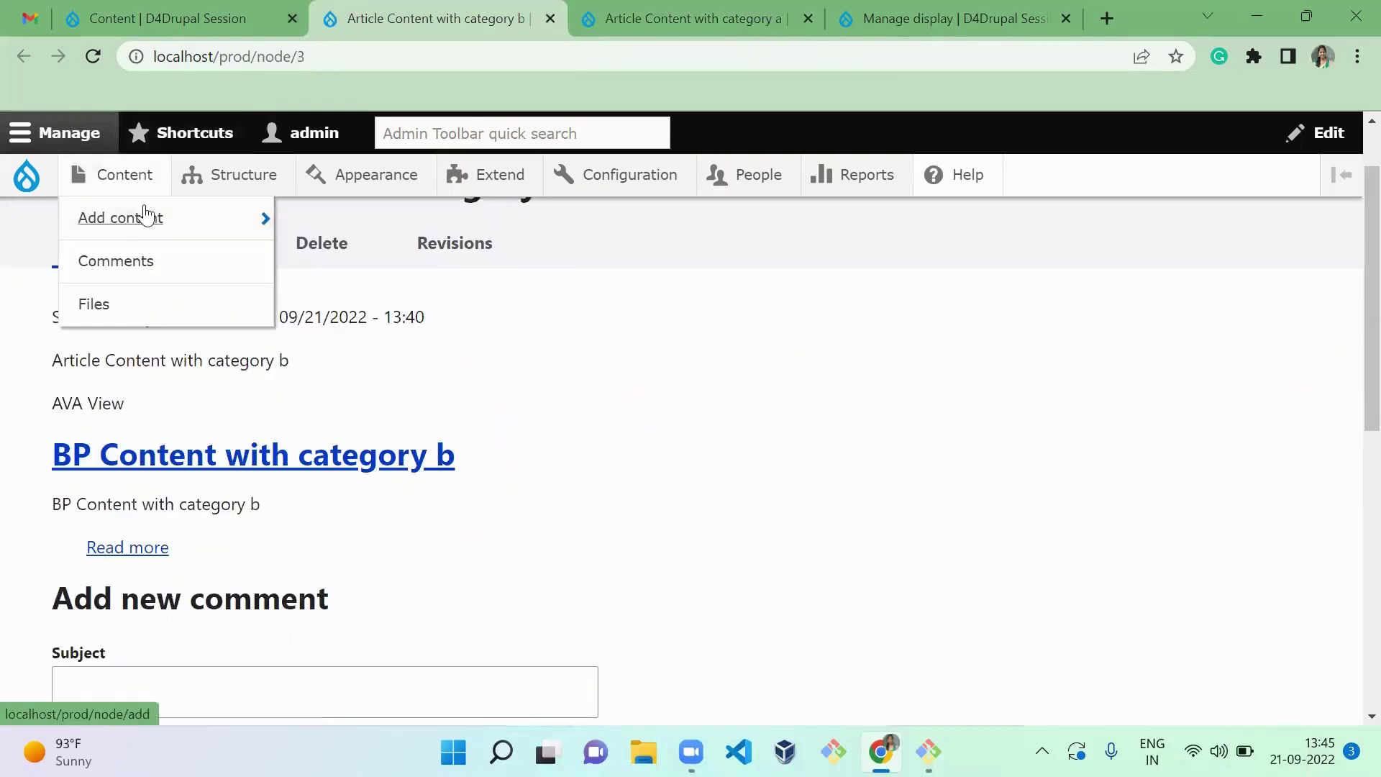
Step: Open a new Basic page form in its own tab and clear the Title field
mouse_move(149, 218)
middle_click(340, 268)
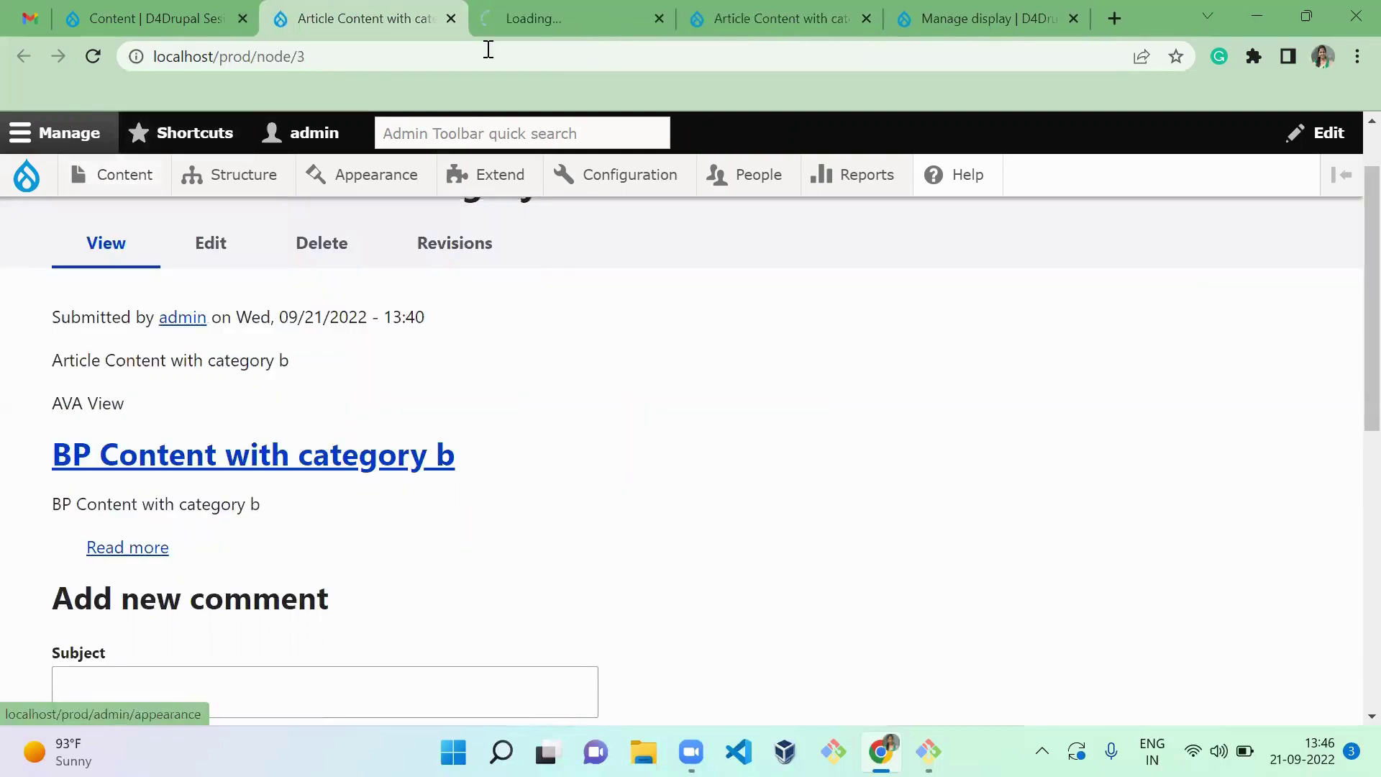
click(503, 20)
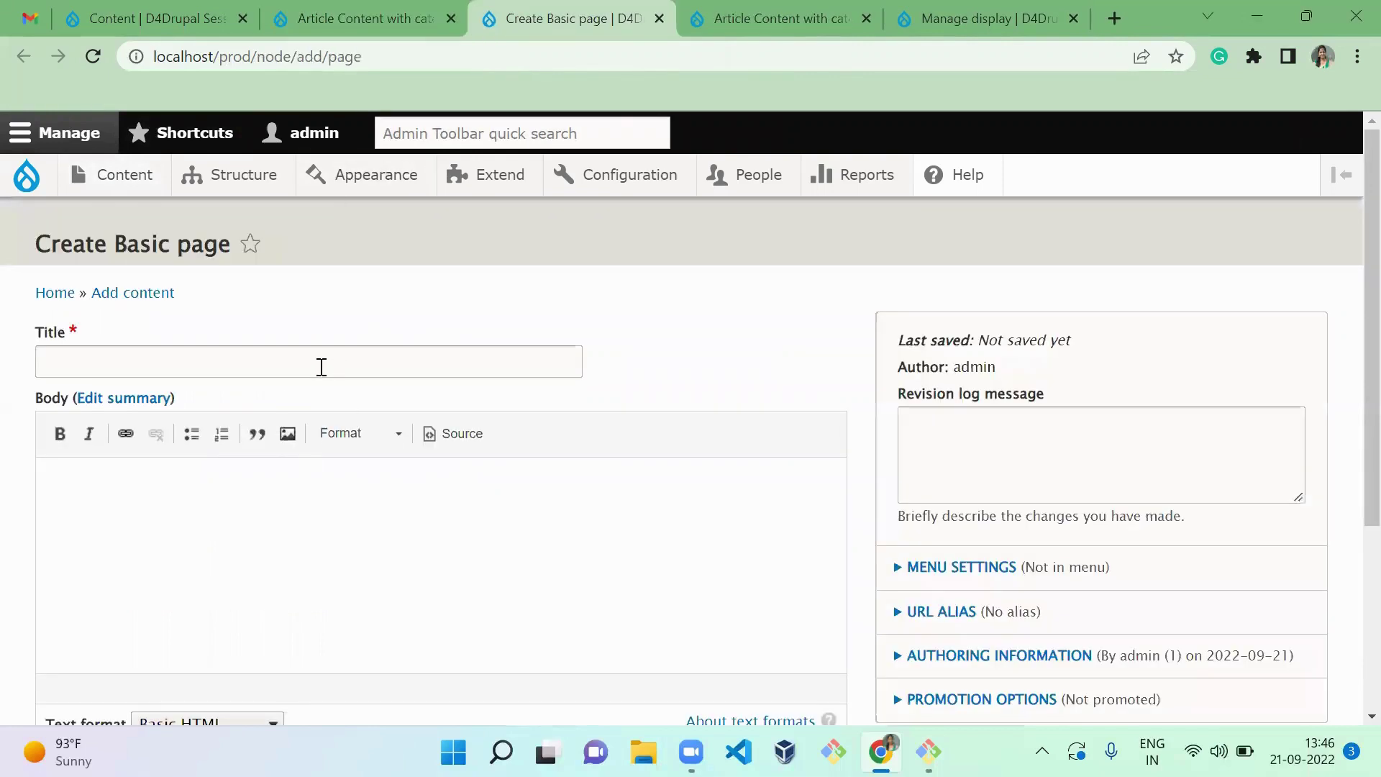
click(322, 366)
text([node:field_category:value])
key(ctrl+a)
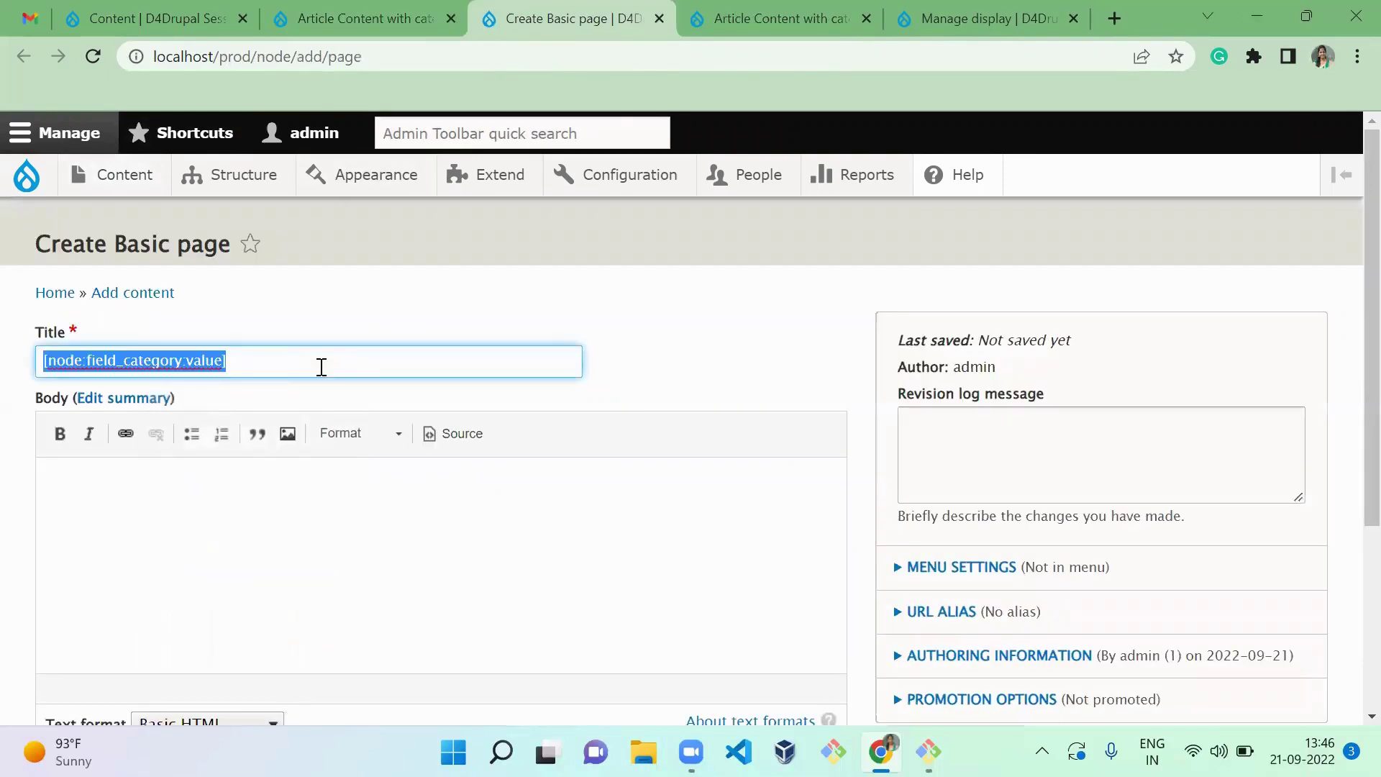
key(BackSpace)
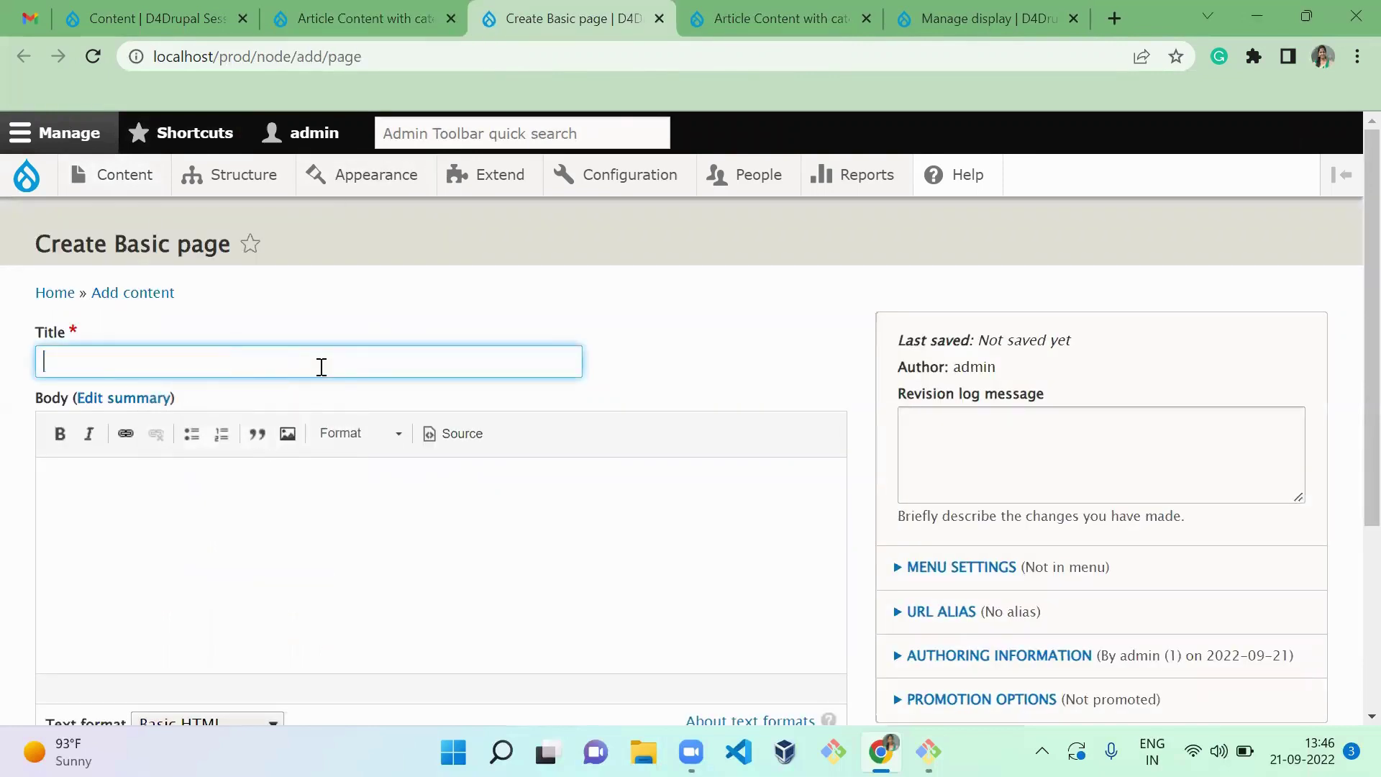
Step: Title the page 'BP Content with category b1' and paste the heading into Body
click(368, 17)
drag(489, 473, 56, 460)
key(ctrl+c)
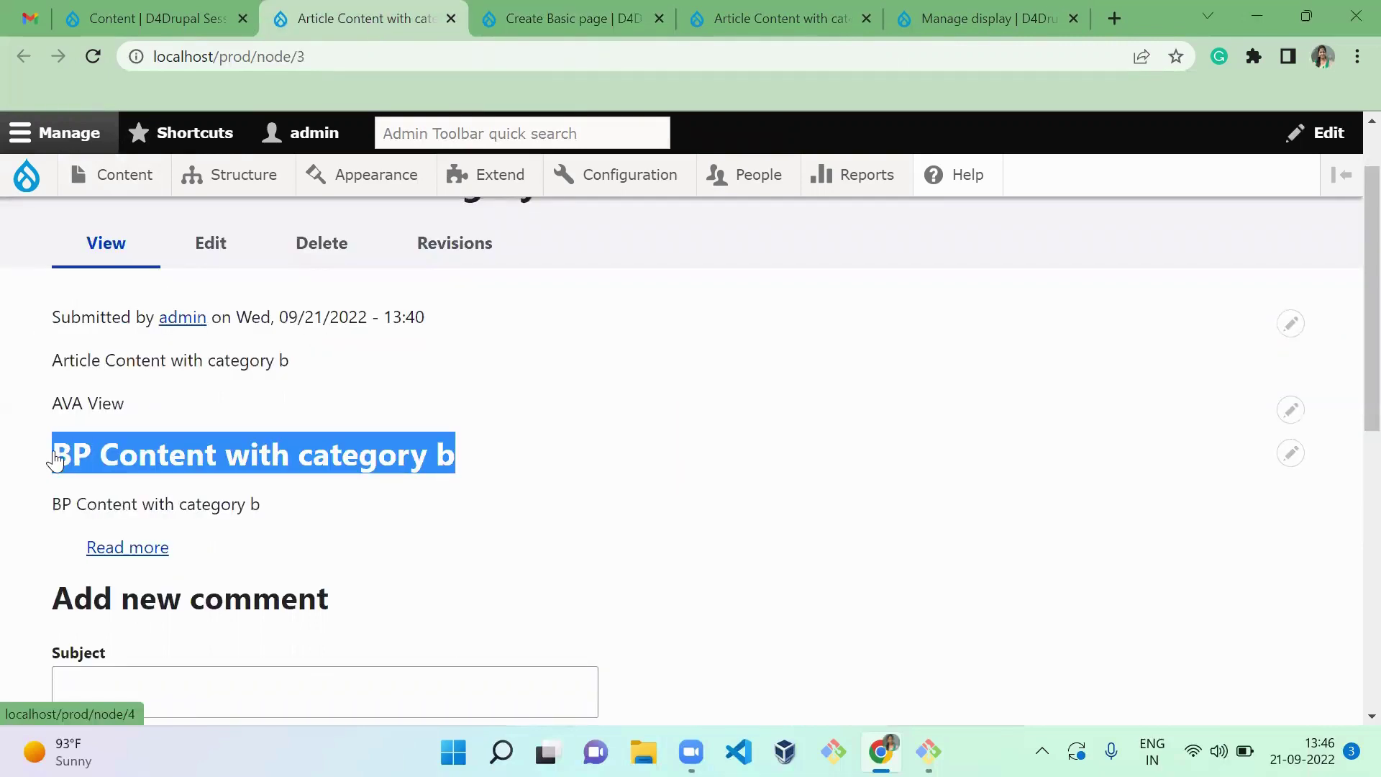
click(530, 37)
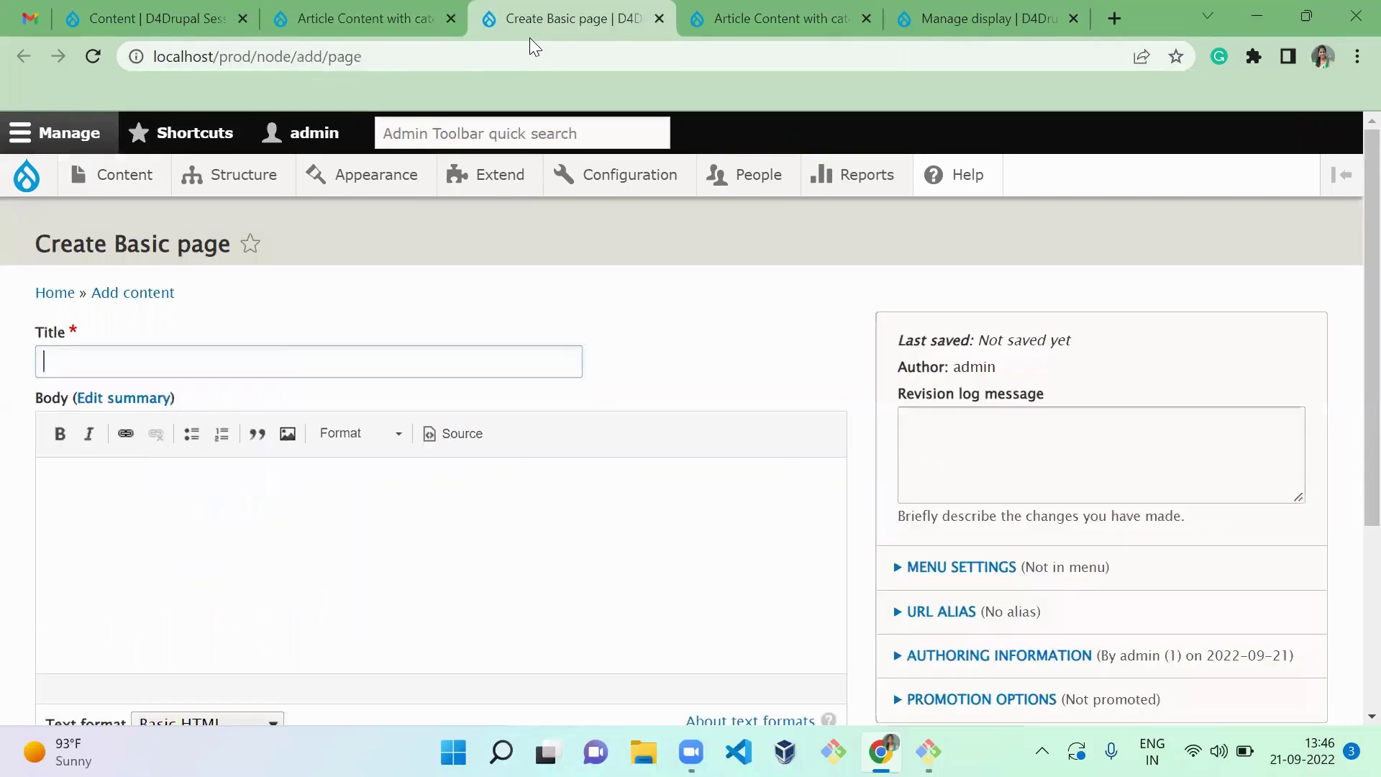
key(ctrl+v)
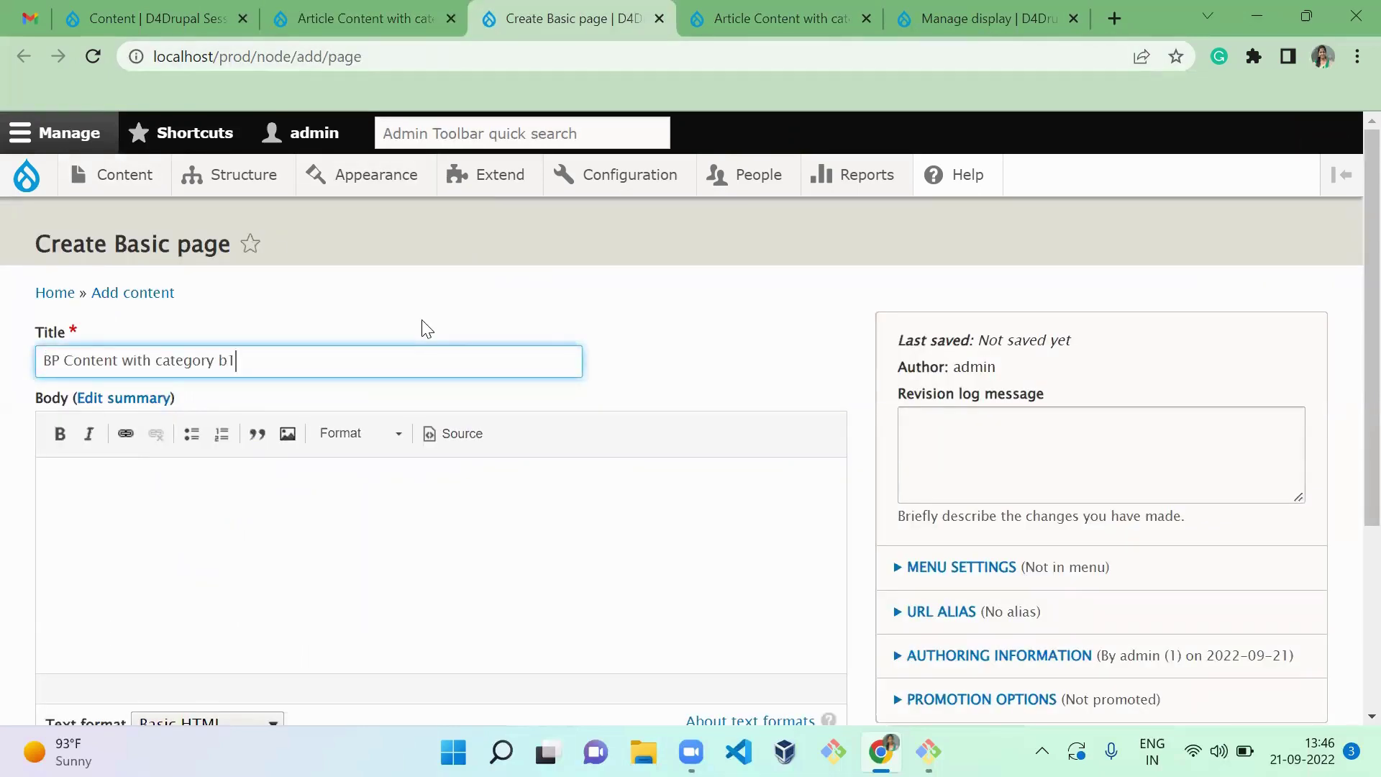
click(278, 599)
key(ctrl+v)
text(1)
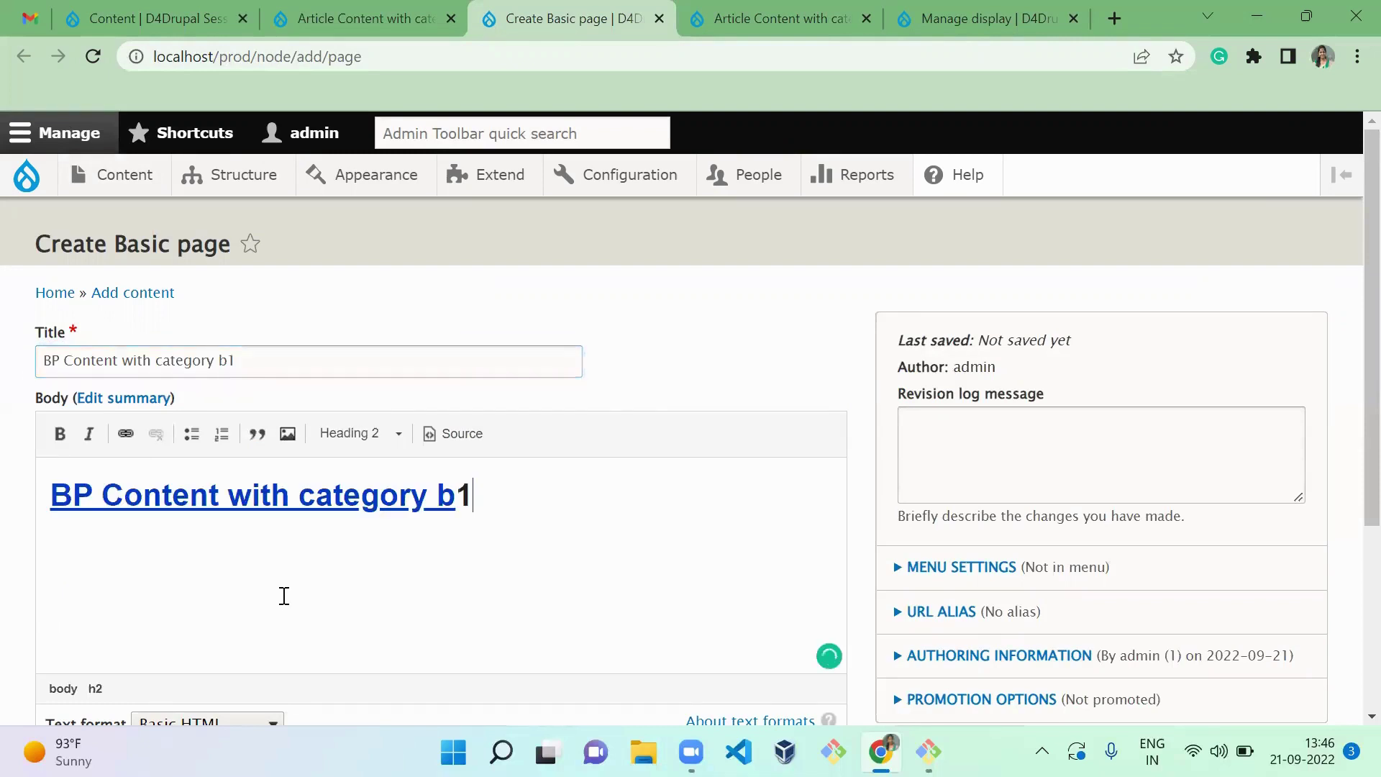
Step: Set the page's Category to b and save it
scroll(1347, 310, down, 4)
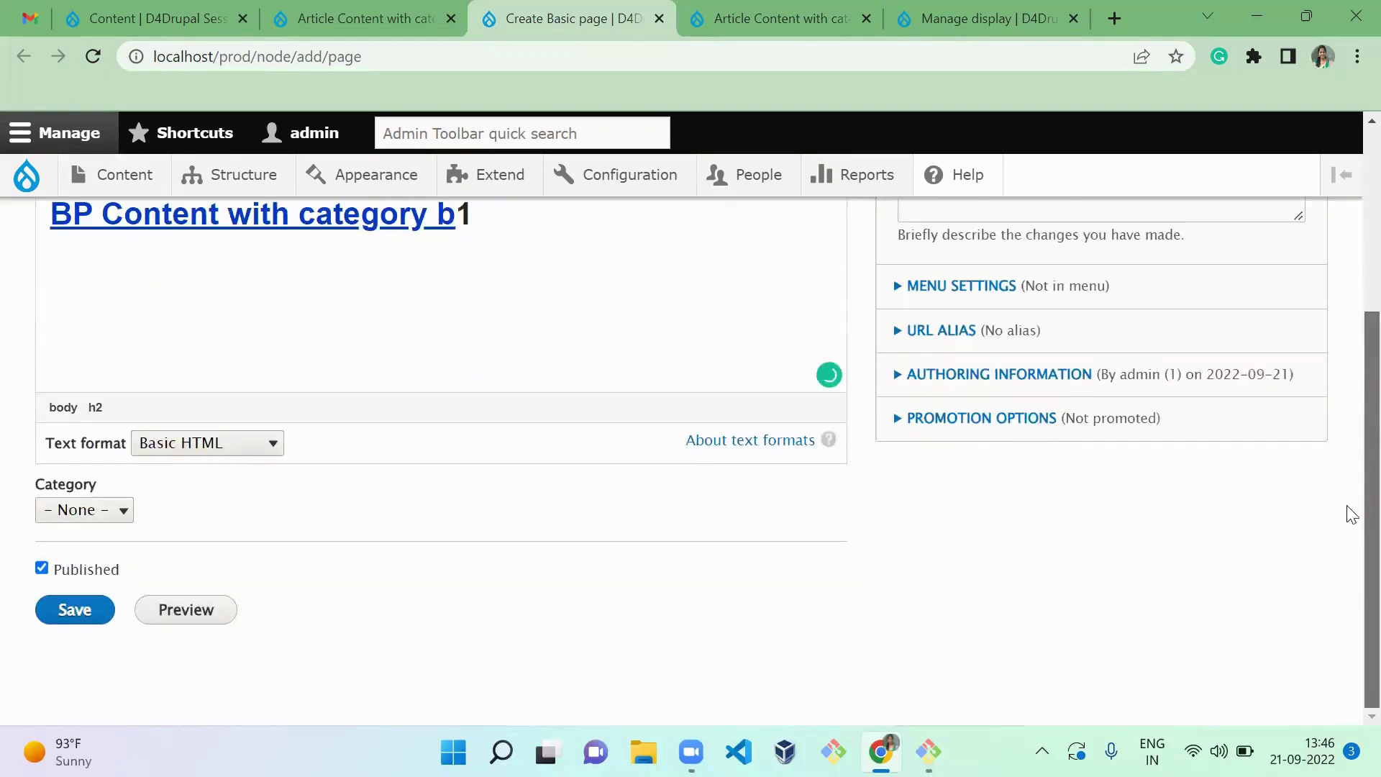
click(43, 509)
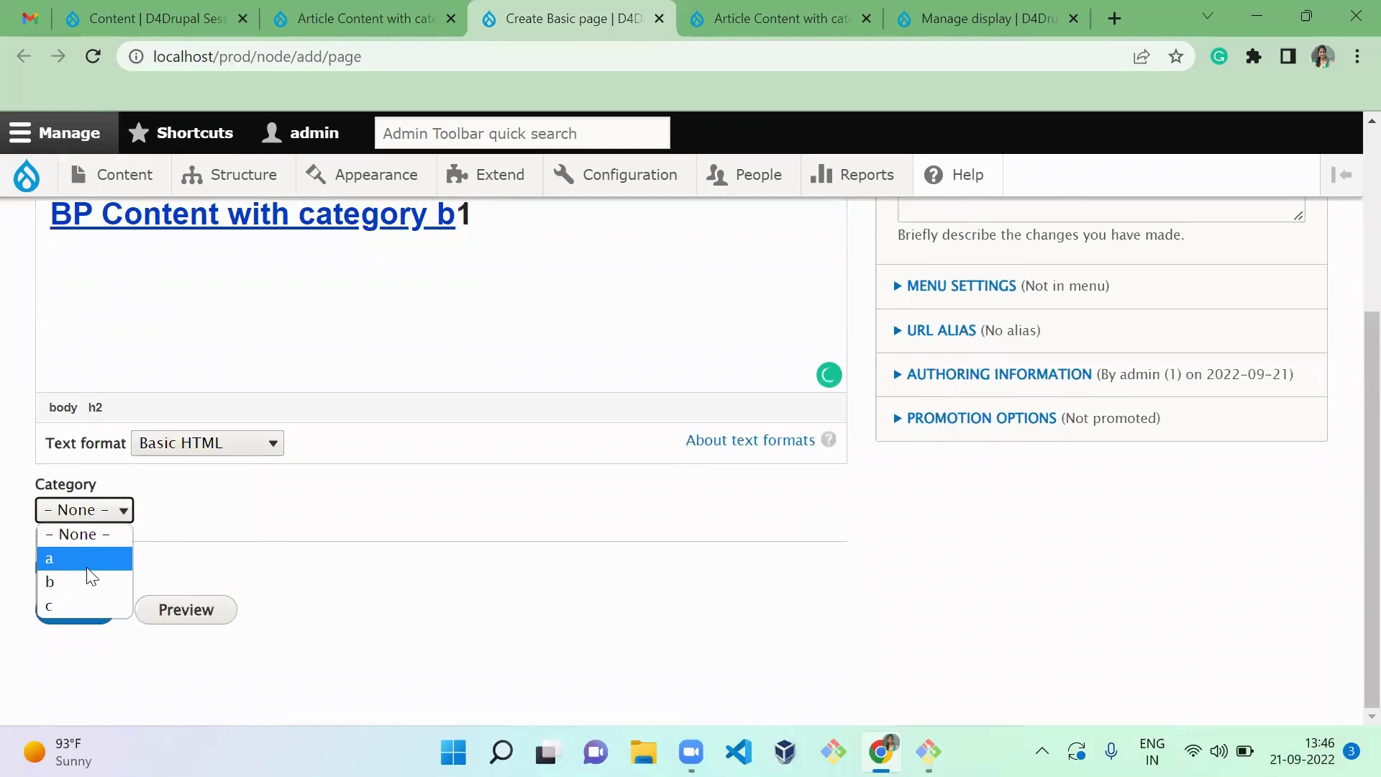
click(87, 566)
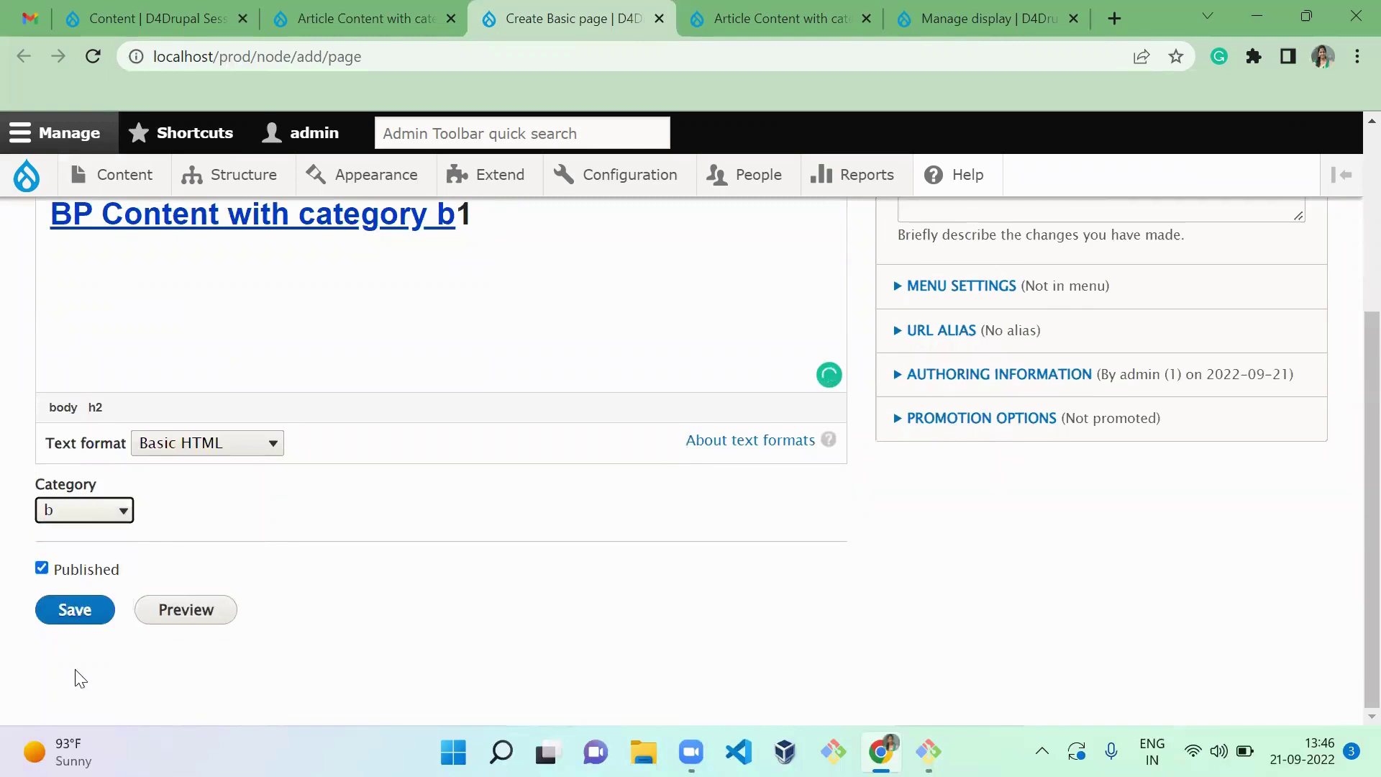
click(84, 608)
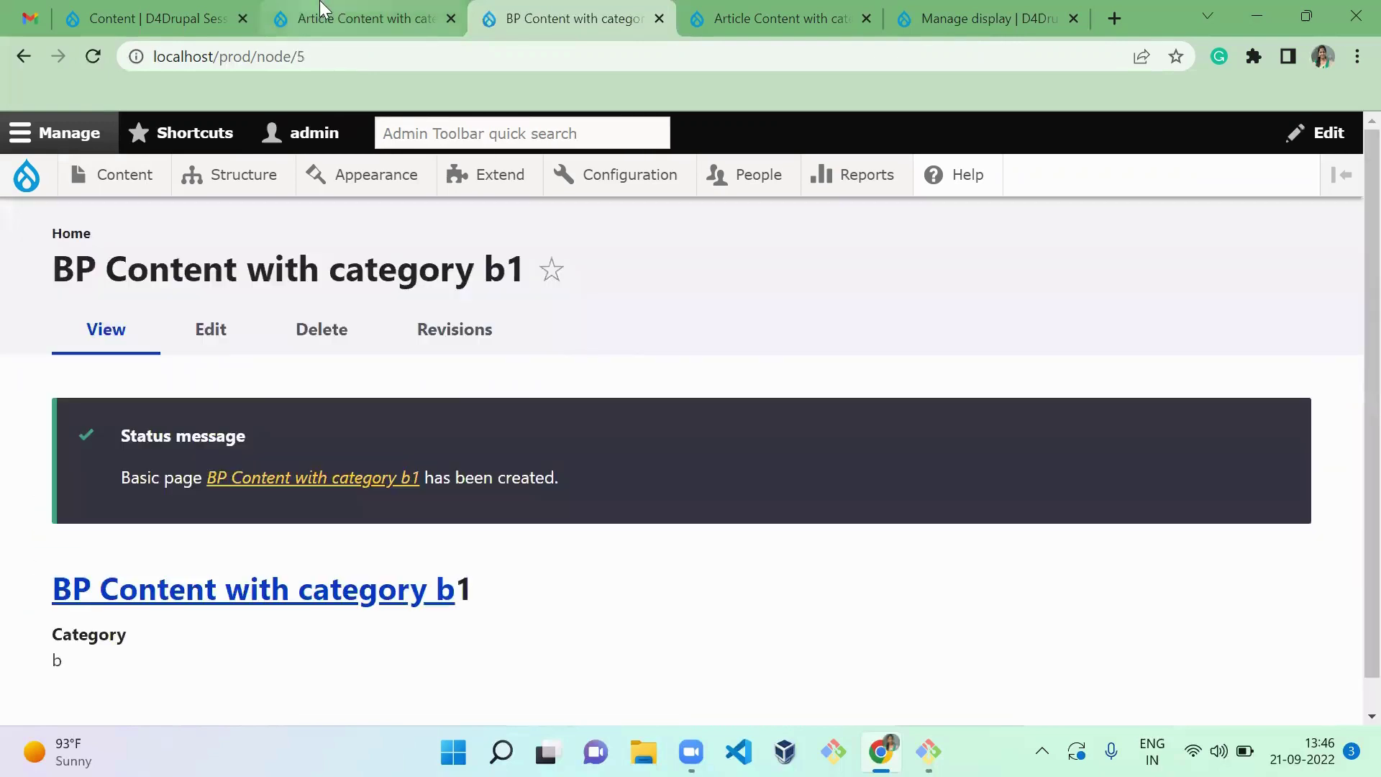
Step: Reload the category b article and confirm 'BP Content with category b1' now appears in its list
click(322, 14)
key(F5)
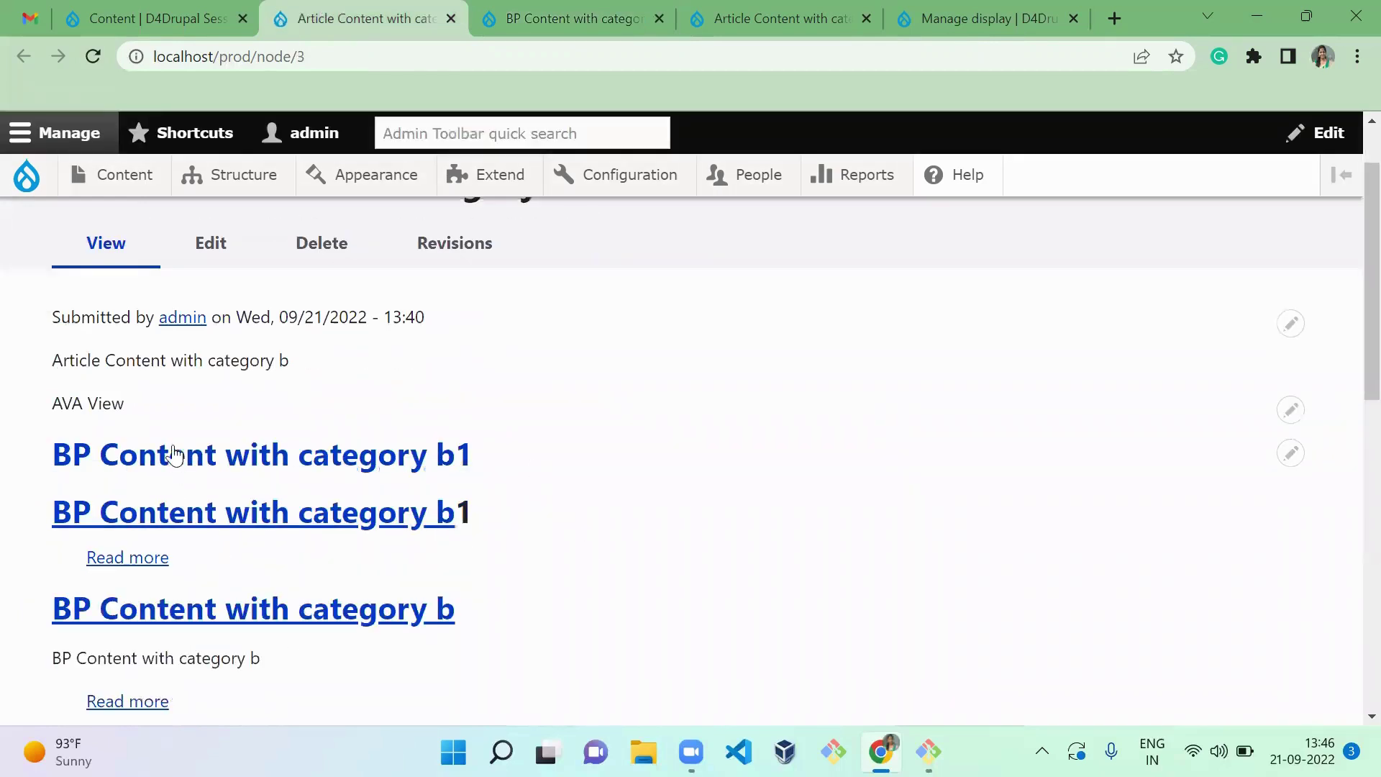
drag(478, 512, 49, 512)
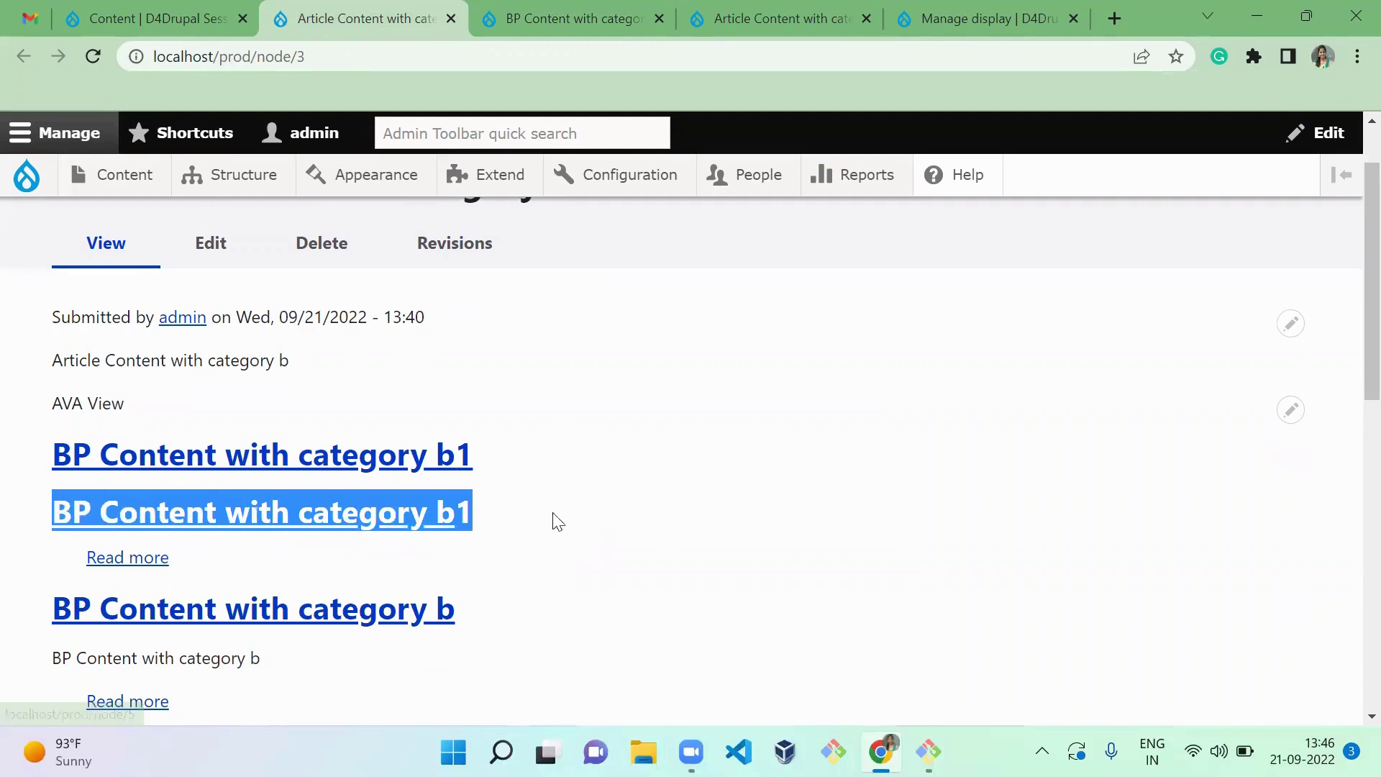
click(641, 518)
scroll(641, 517, down, 1)
scroll(645, 519, down, 1)
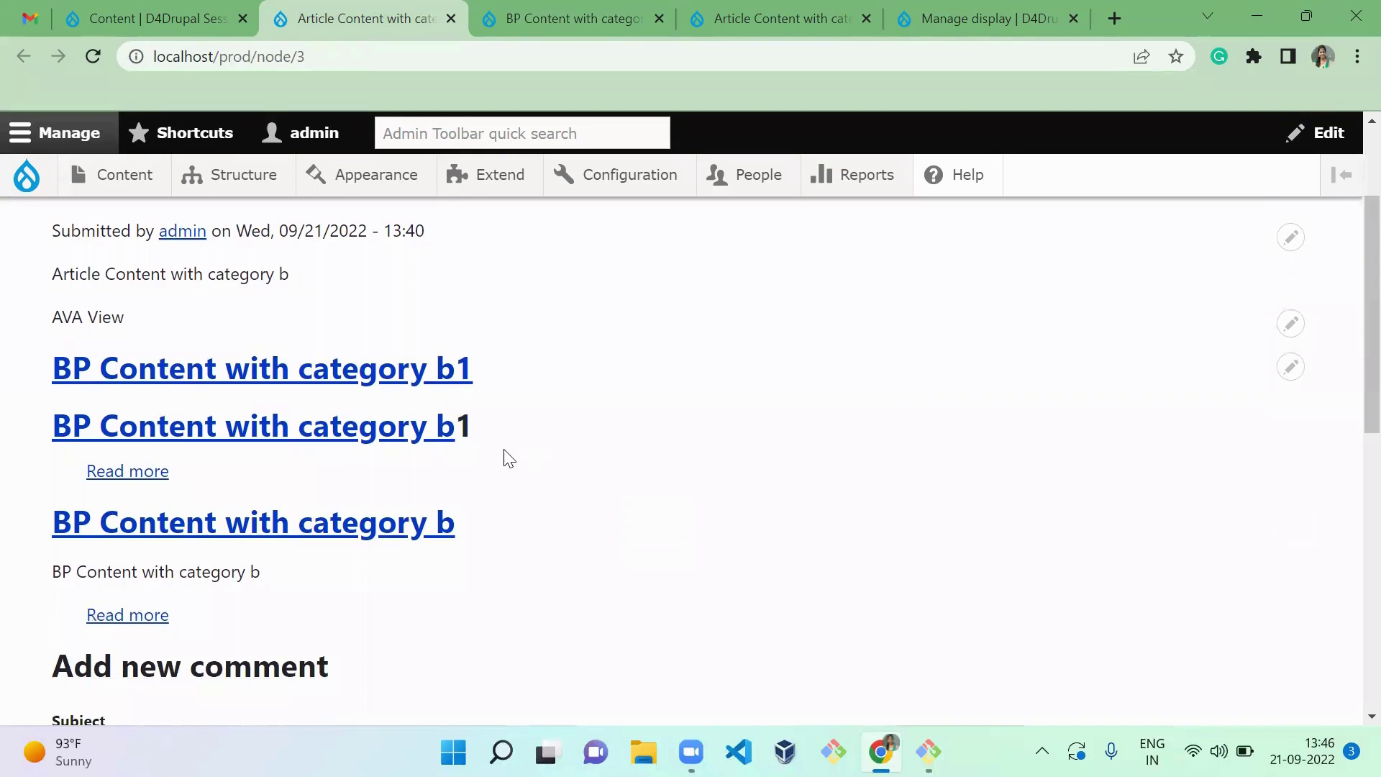